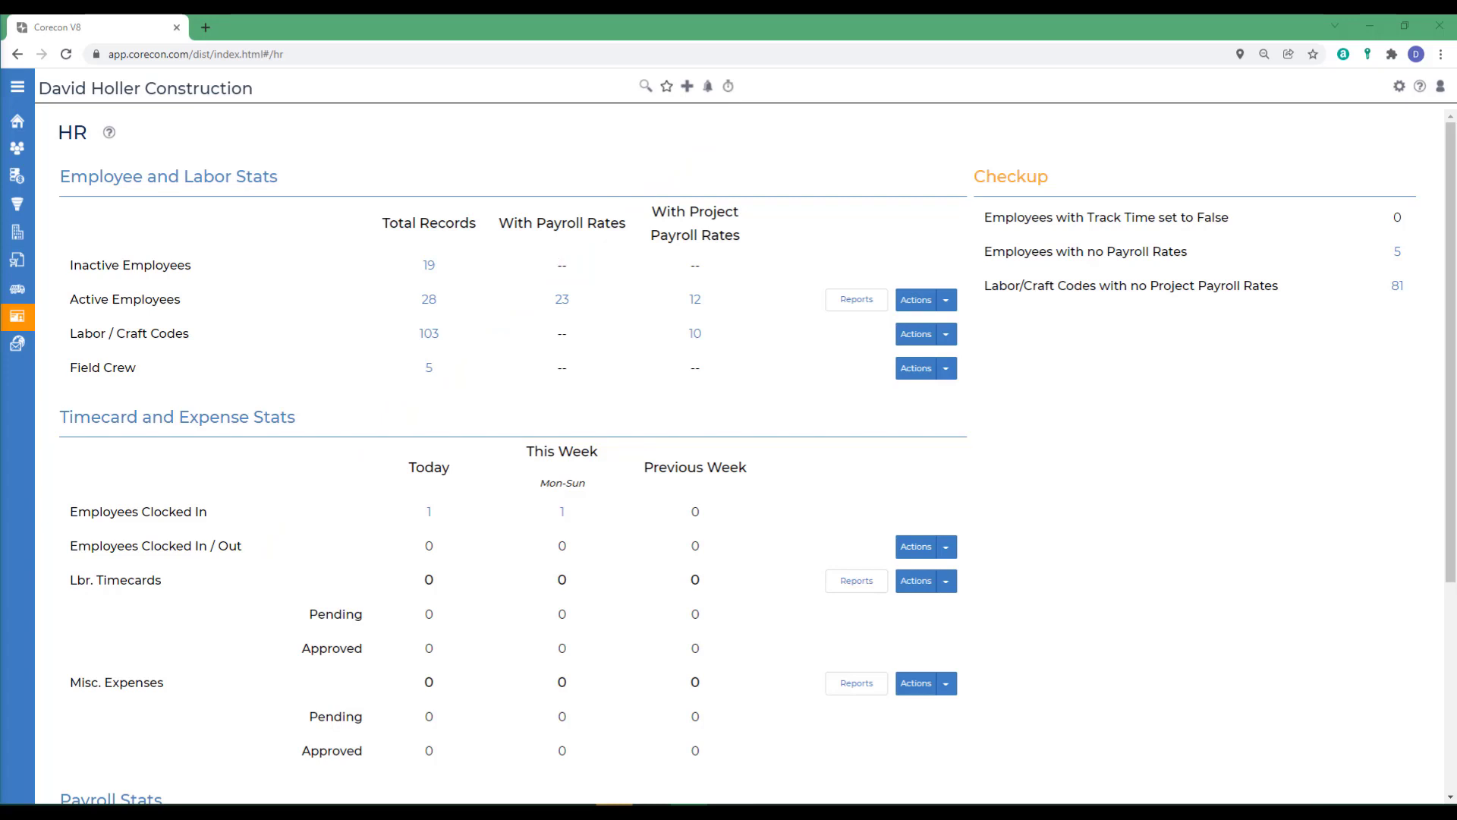
# Step: Review the field crew, clock in/out, break tracking and geofencing options in the Time & Expenses feature settings, and return to Corecon Home
pyautogui.click(1399, 86)
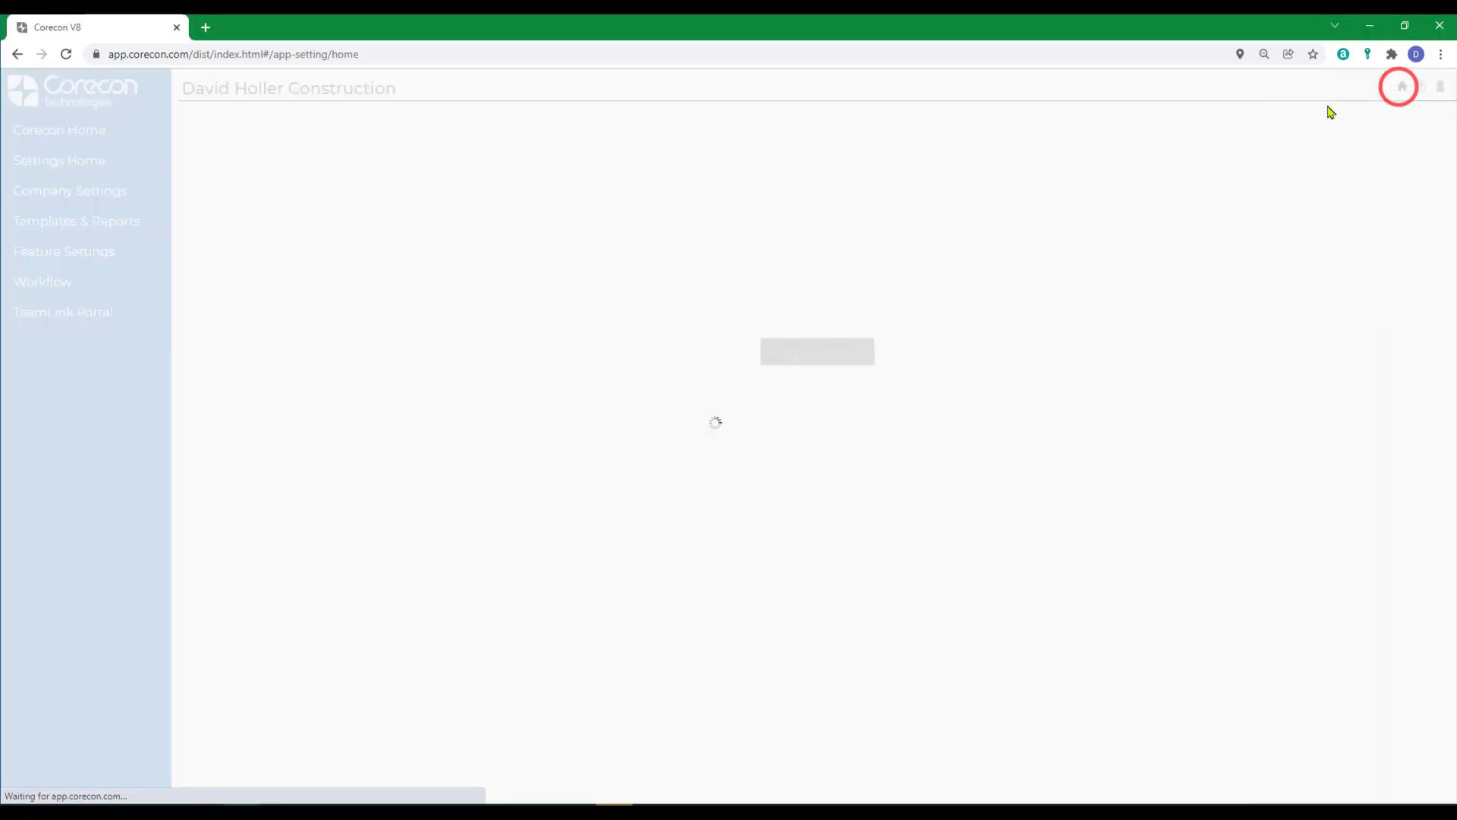
pyautogui.click(70, 258)
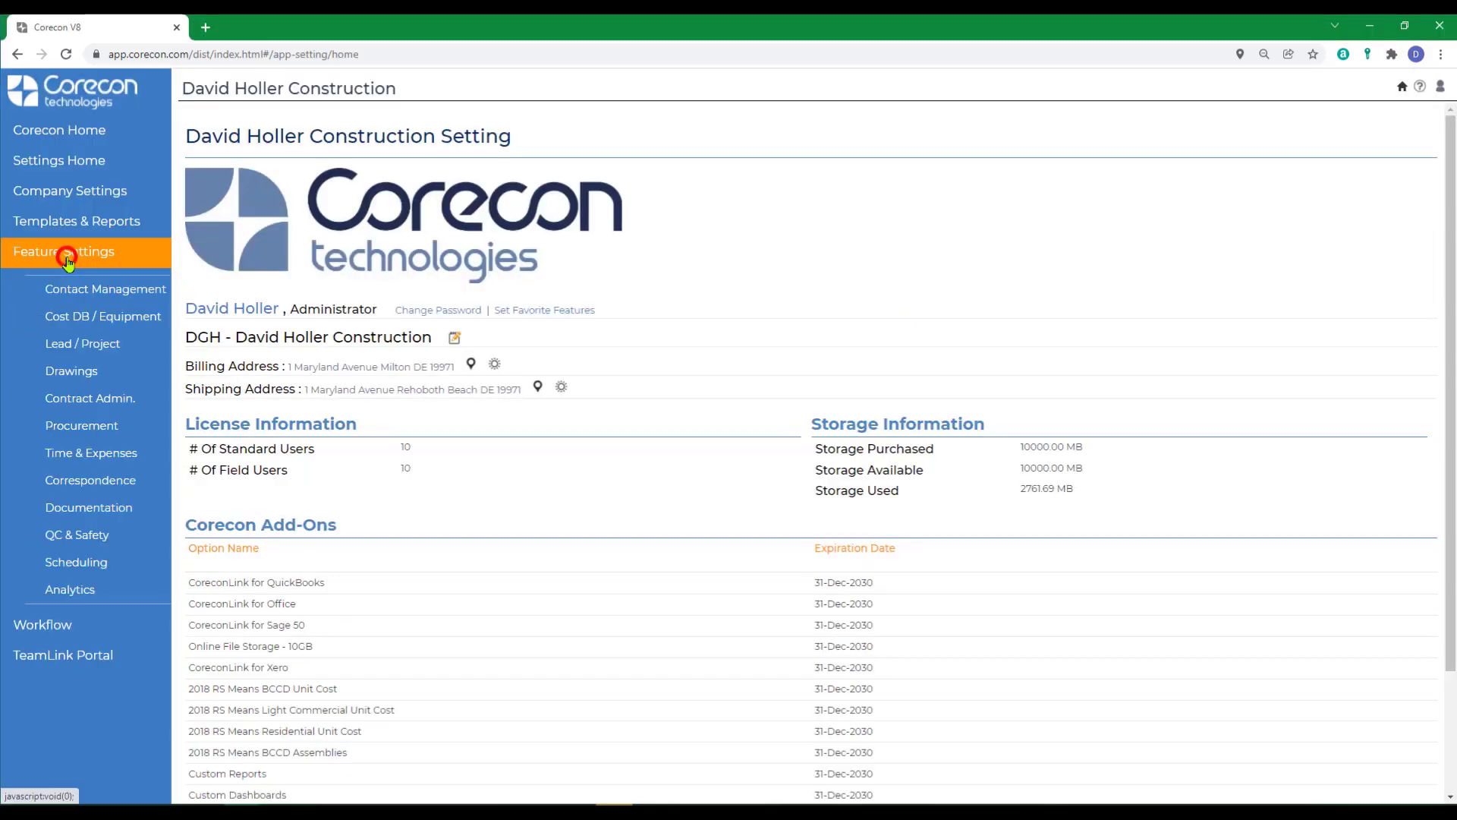
pyautogui.click(87, 461)
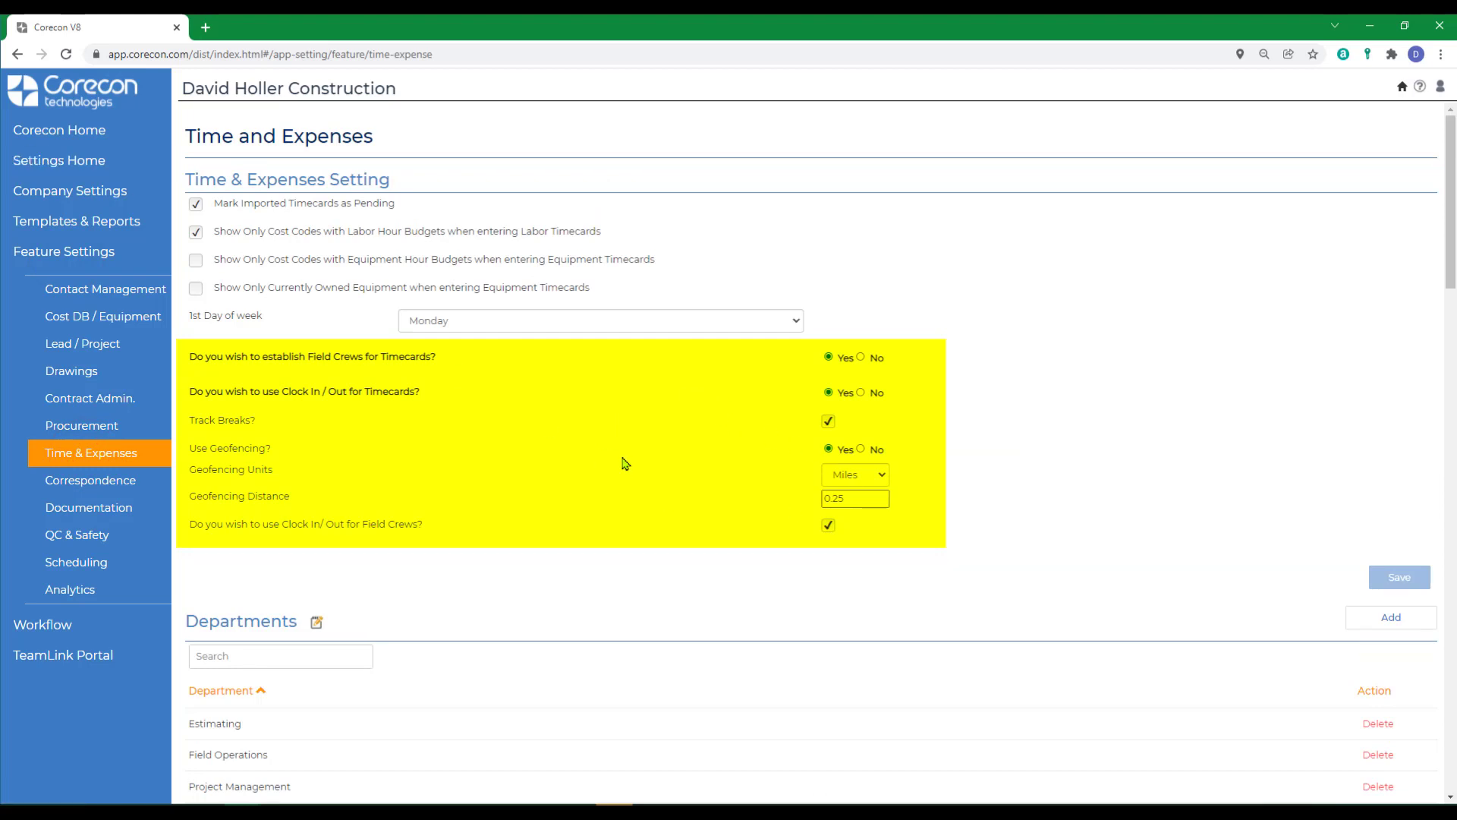
pyautogui.click(61, 131)
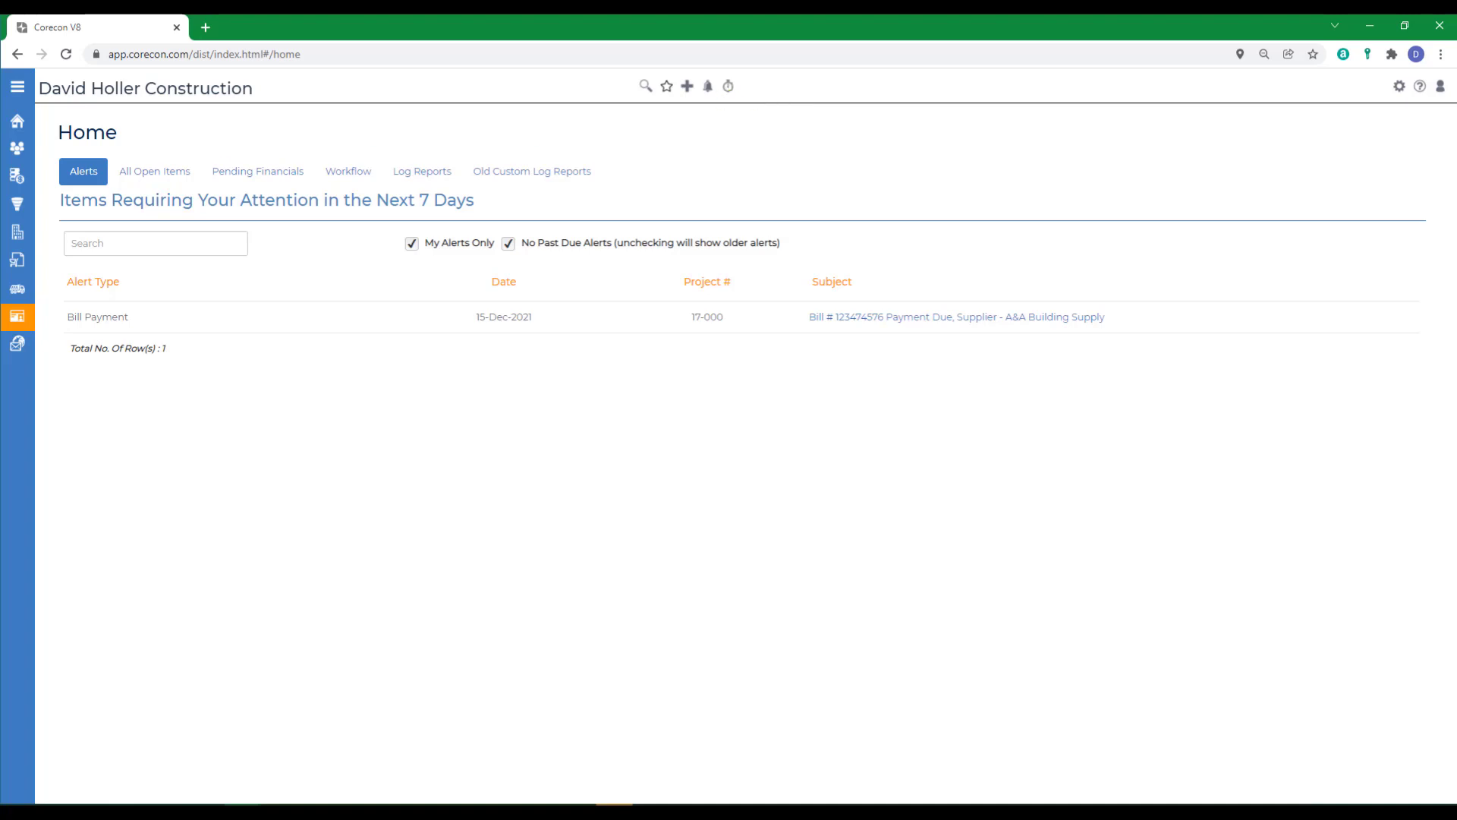
pyautogui.click(688, 812)
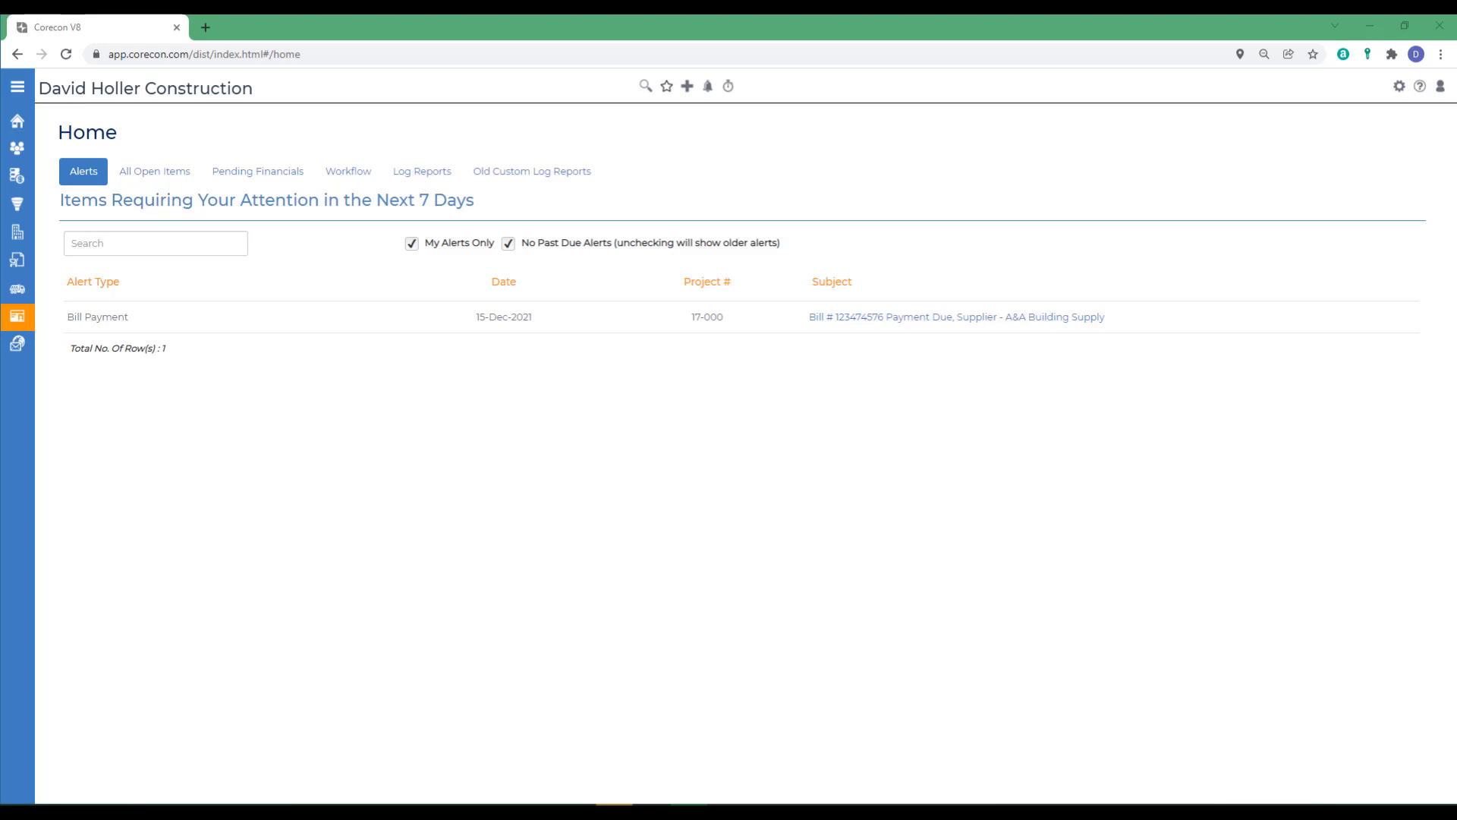
# Step: Go to the HR page, and start and stop a break on your own clocked-in timecard
pyautogui.moveTo(20, 263)
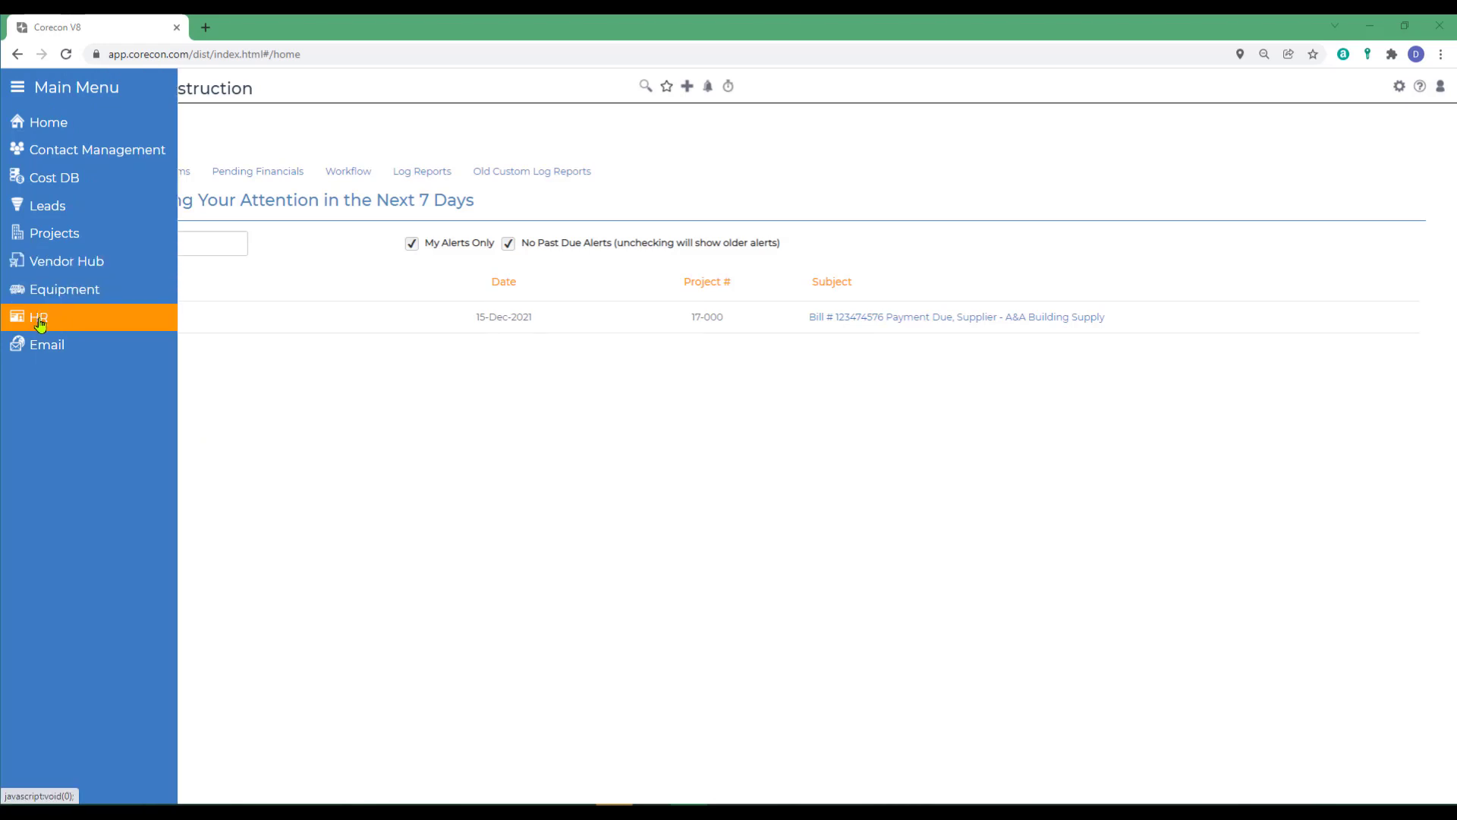
pyautogui.click(40, 321)
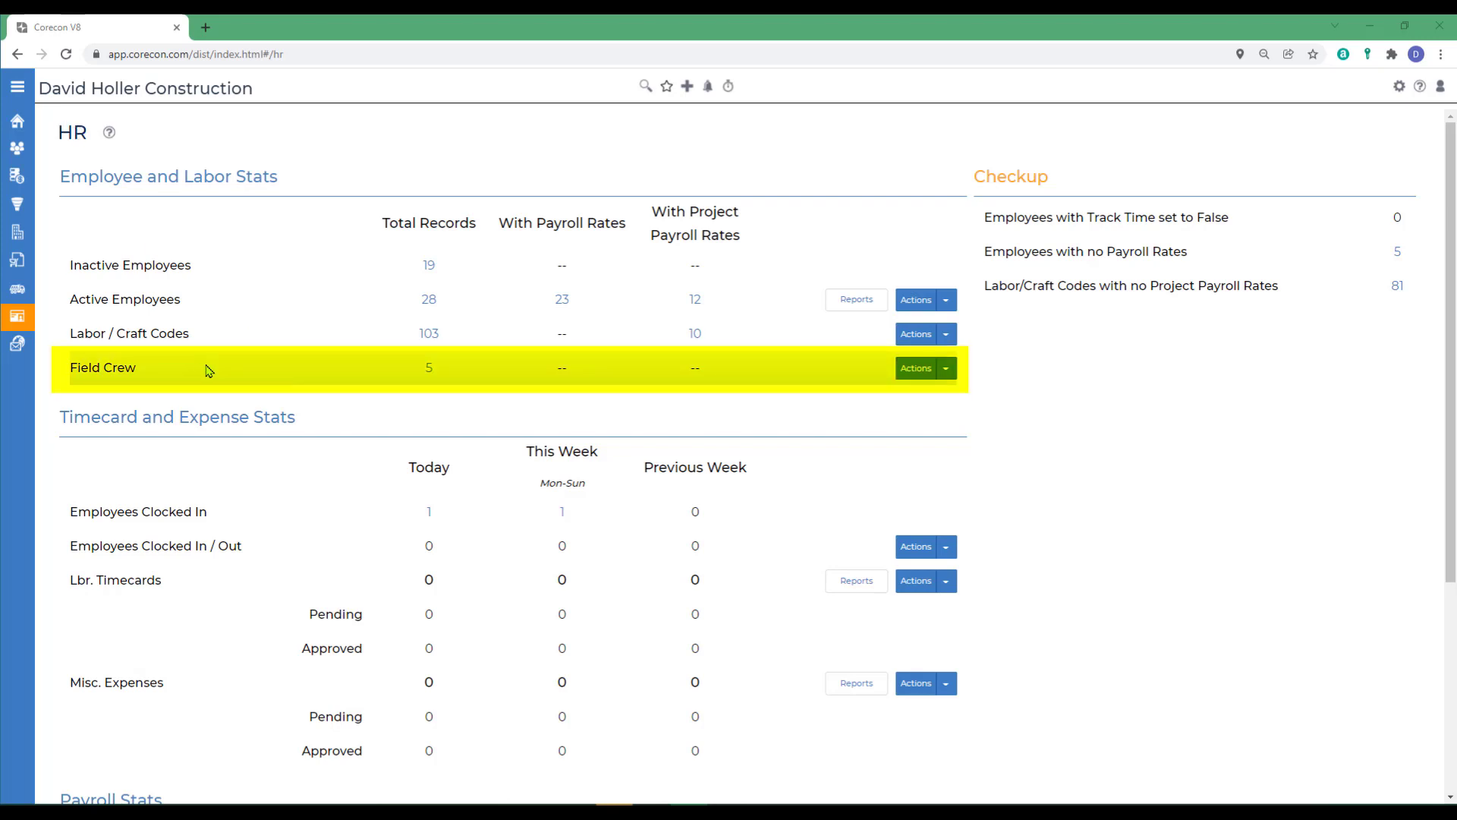
pyautogui.click(728, 88)
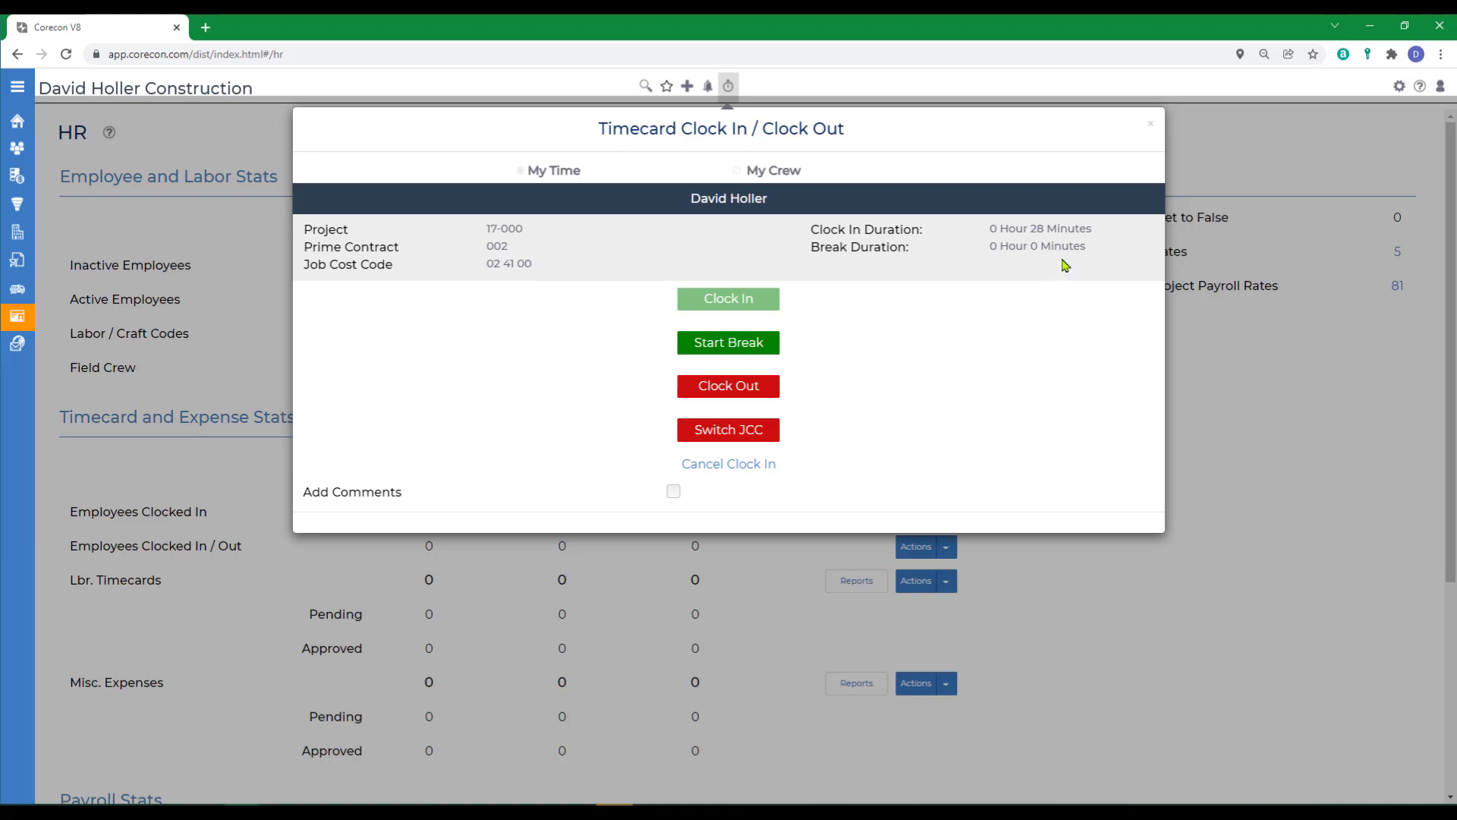
pyautogui.click(735, 346)
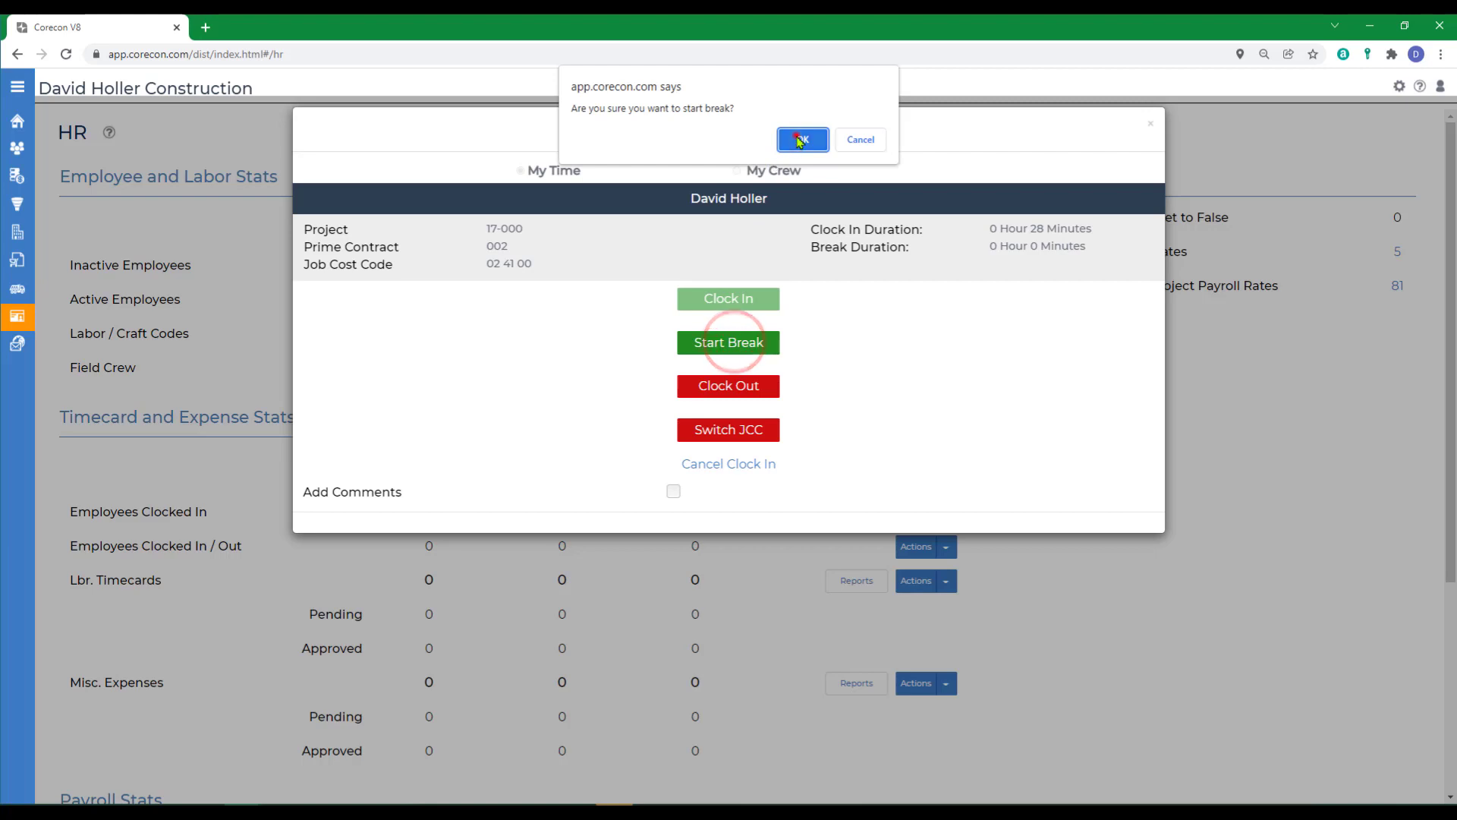
pyautogui.click(799, 136)
pyautogui.click(719, 351)
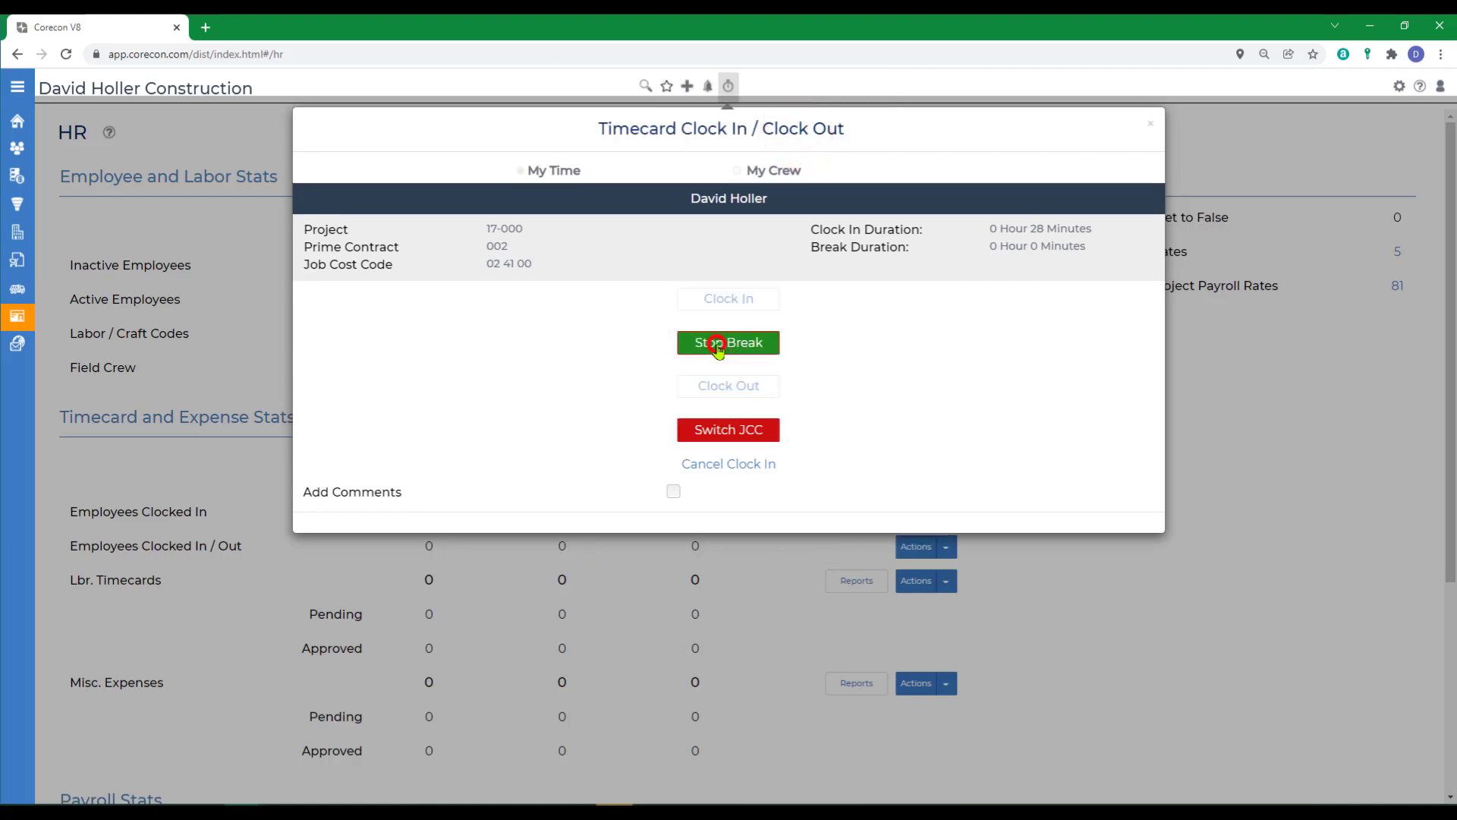
pyautogui.click(808, 148)
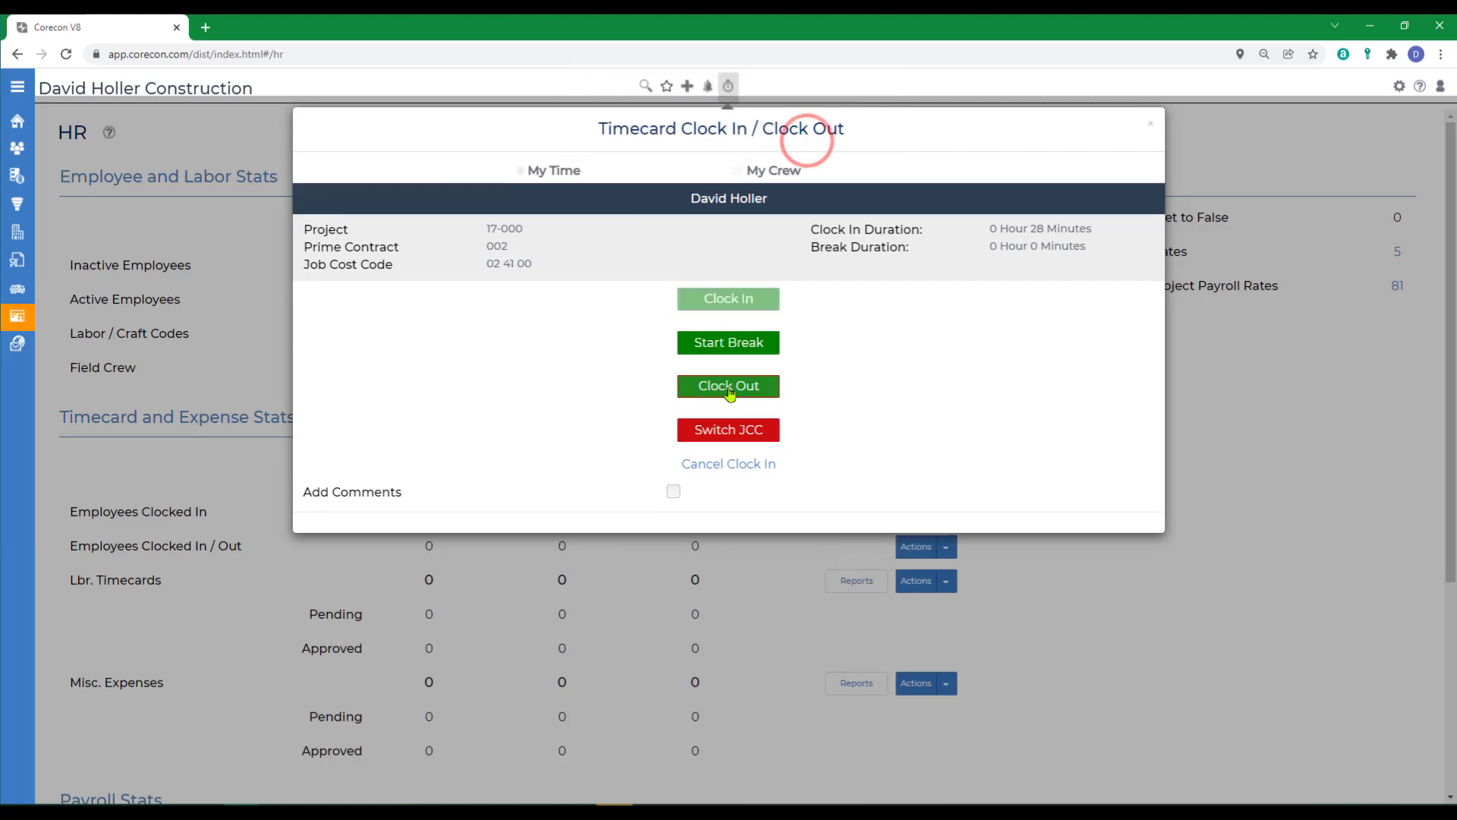
# Step: Begin clocking out with an update first, and set the job cost code to 31 23 16 (Excavation)
pyautogui.click(729, 389)
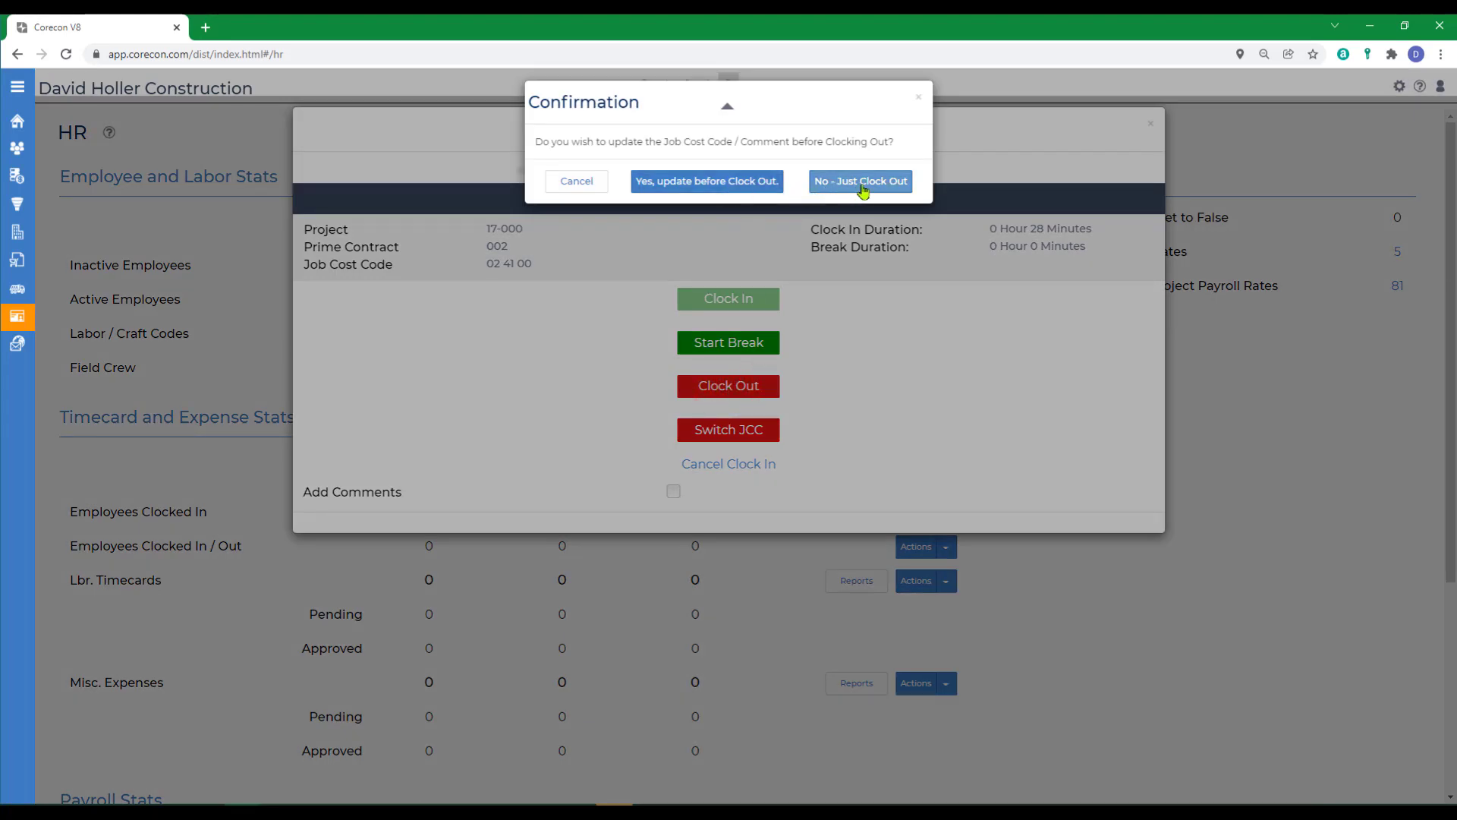
pyautogui.click(684, 183)
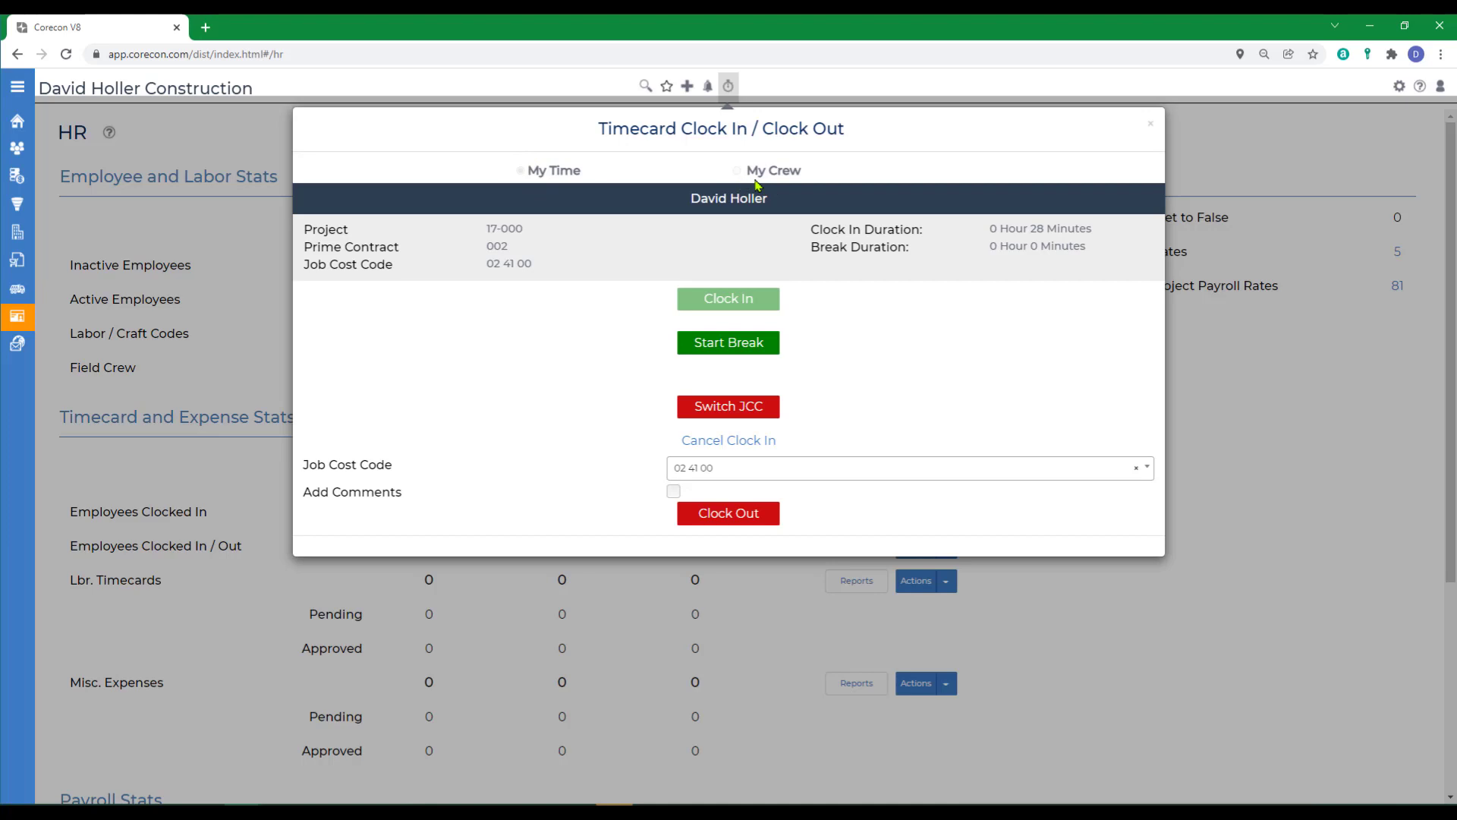
pyautogui.click(732, 470)
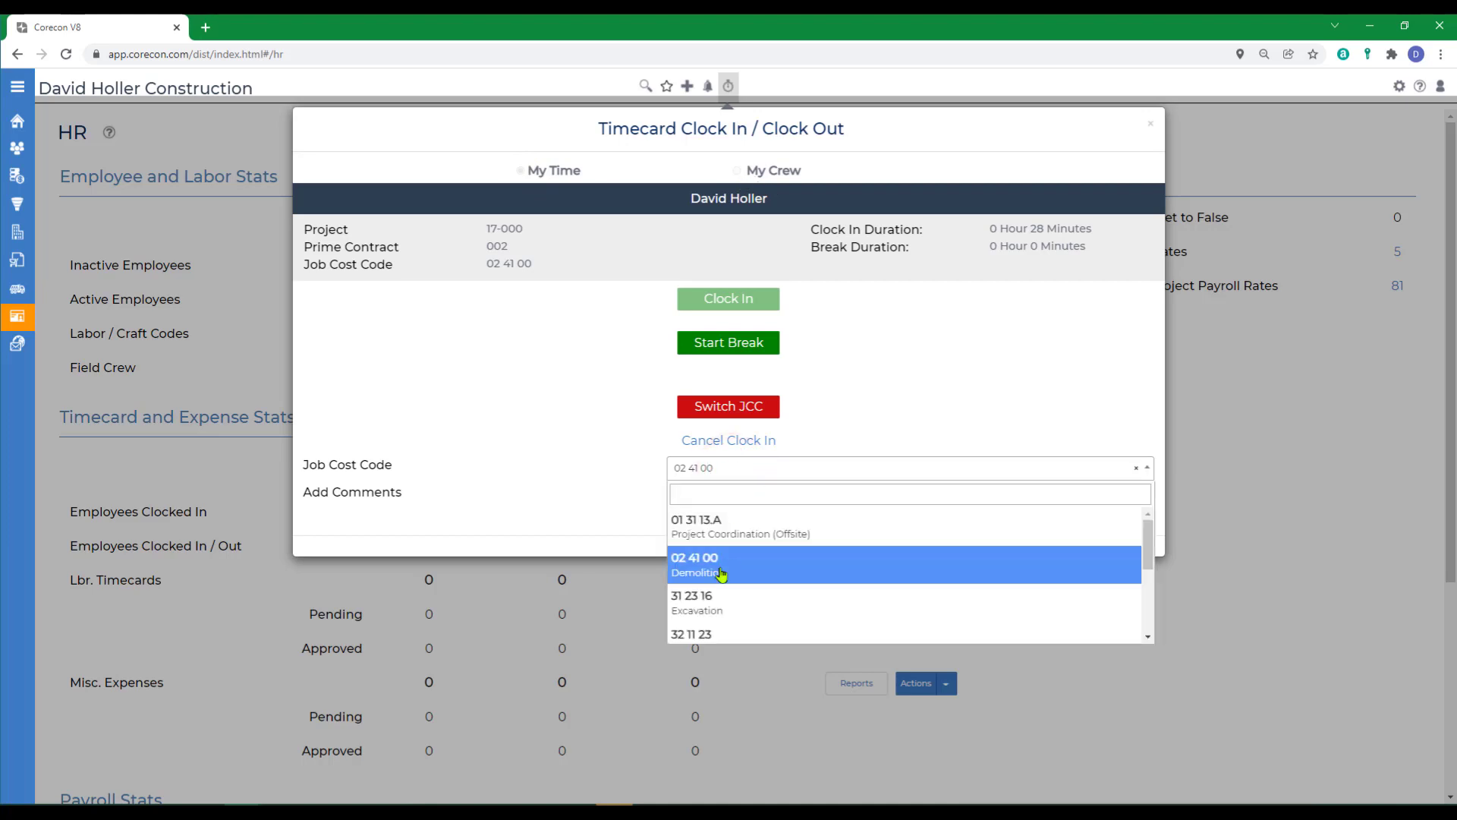
pyautogui.click(717, 608)
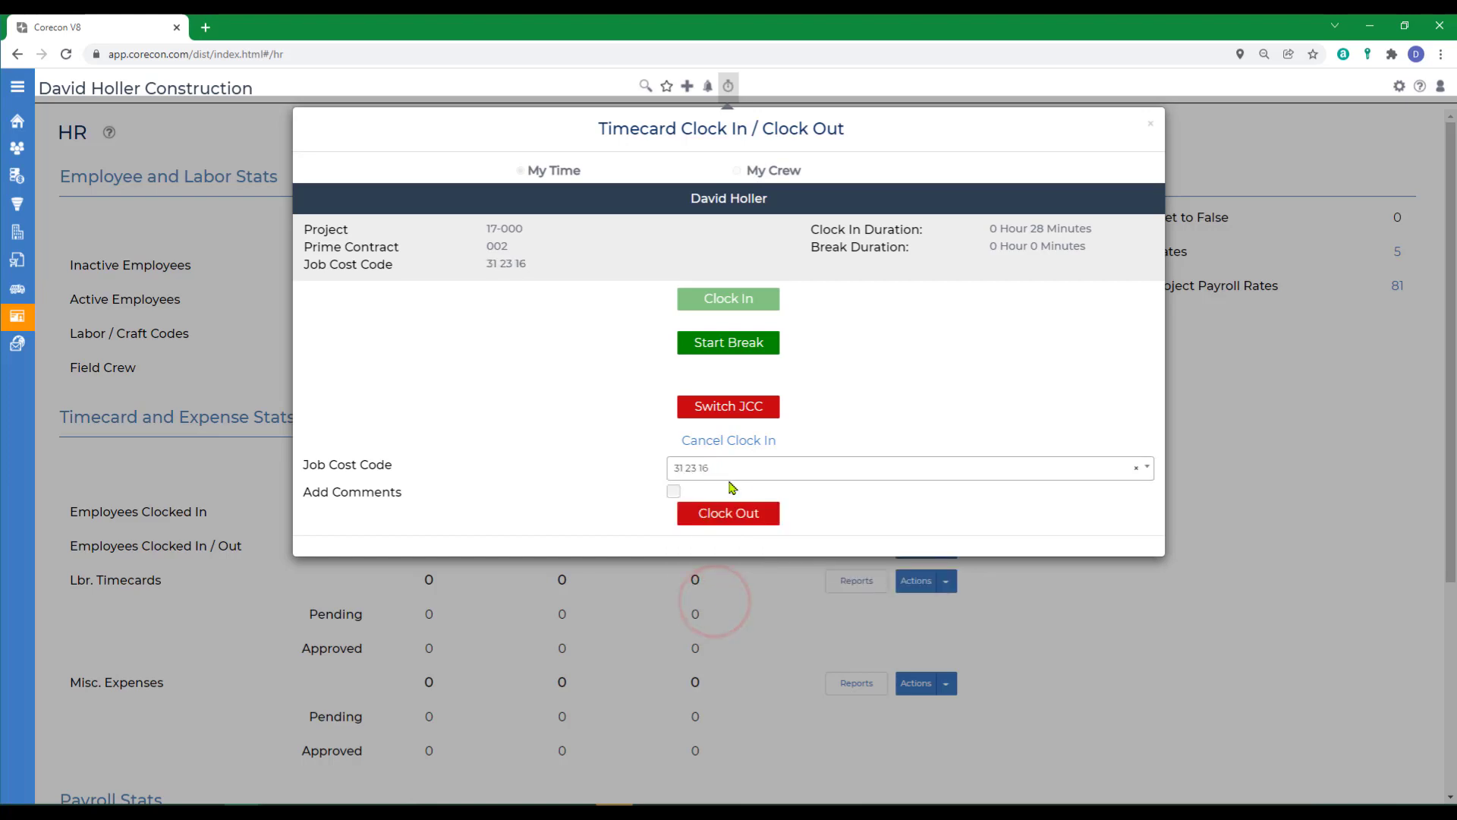
# Step: Add the comment "Rainy Day, stop work early." to the timecard and clock out
pyautogui.click(674, 492)
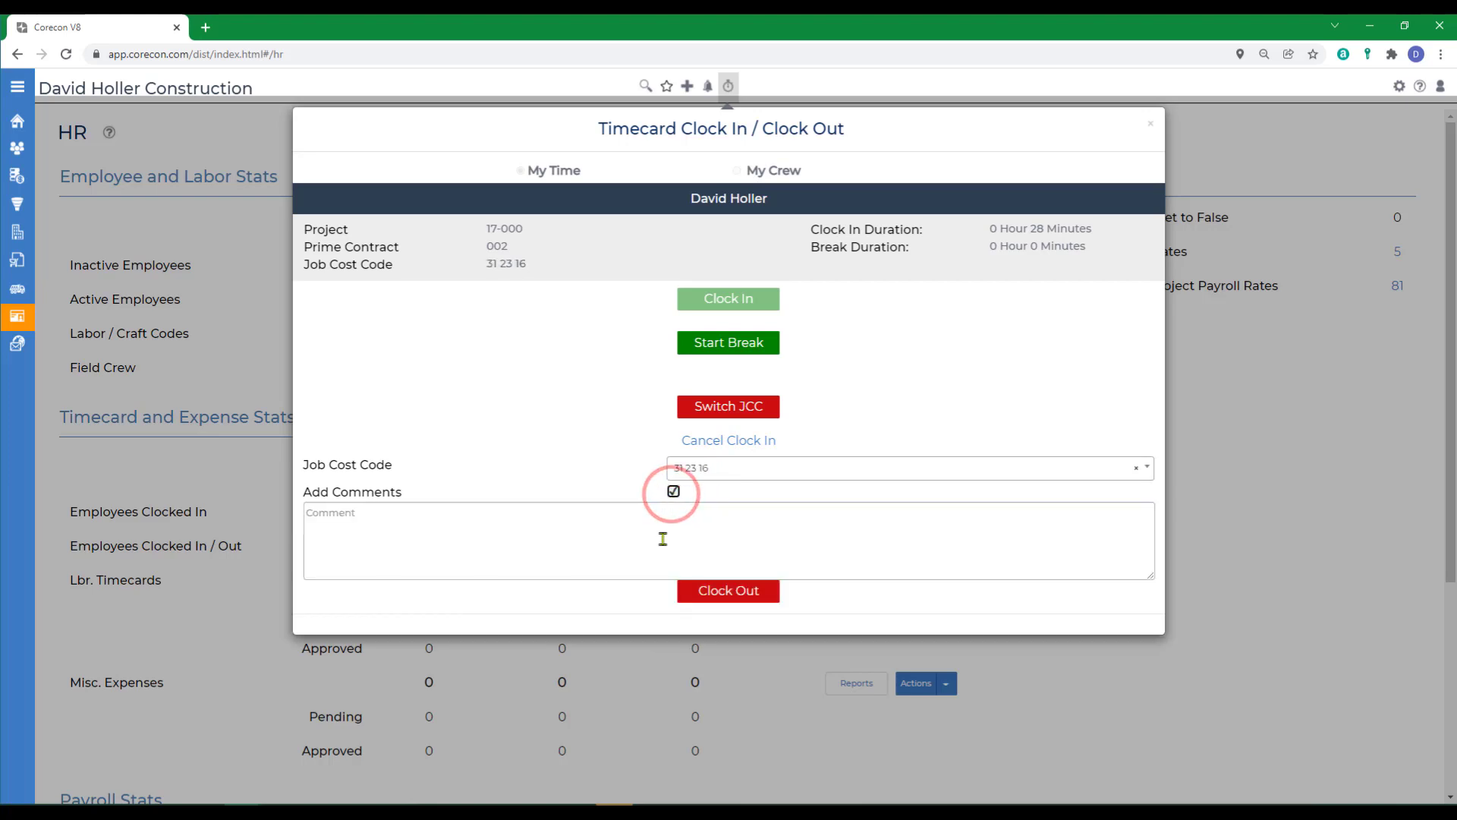
pyautogui.click(662, 538)
pyautogui.write('Rainy D')
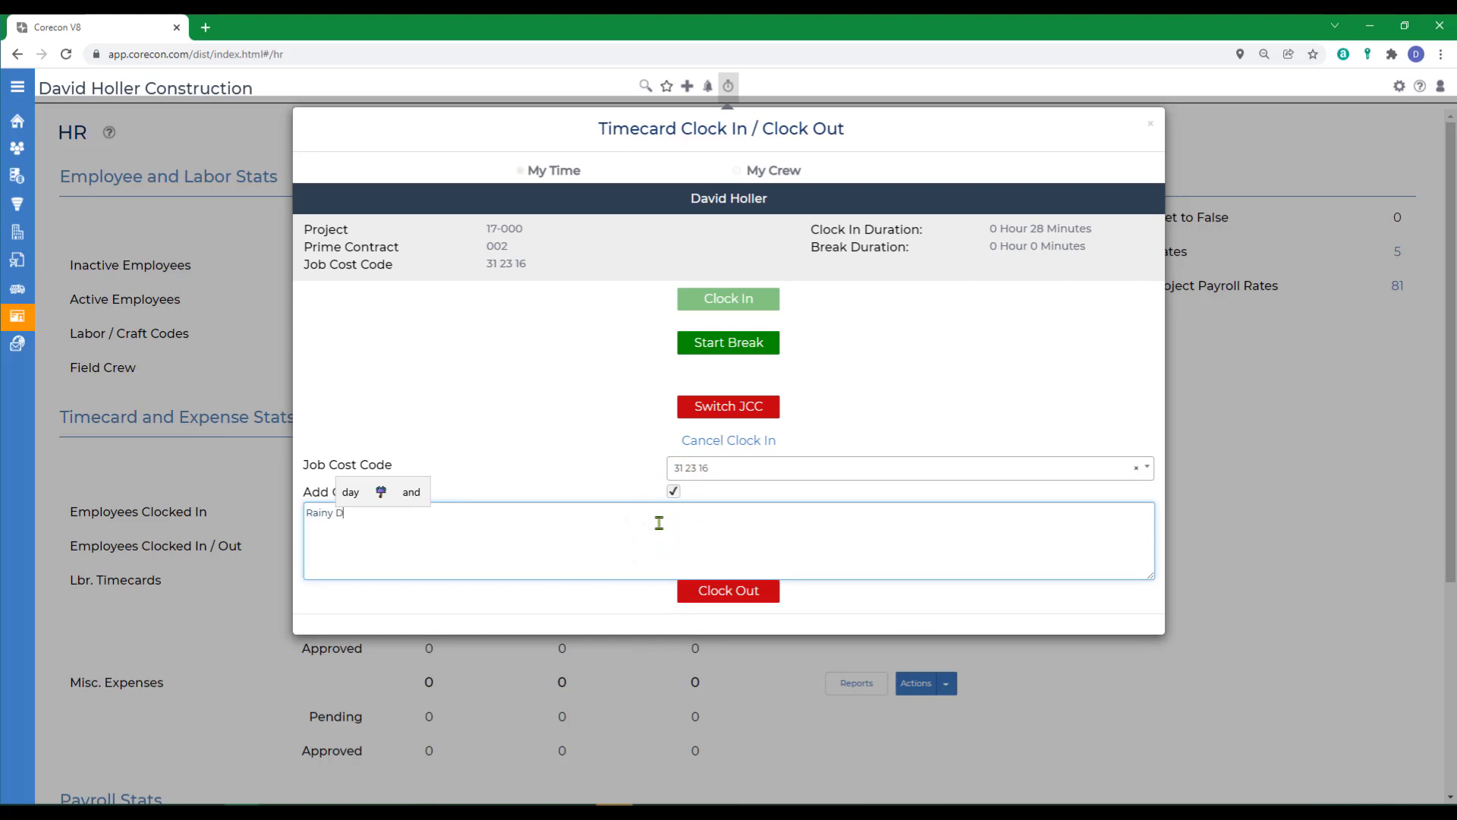
pyautogui.write('ay, stop work early.')
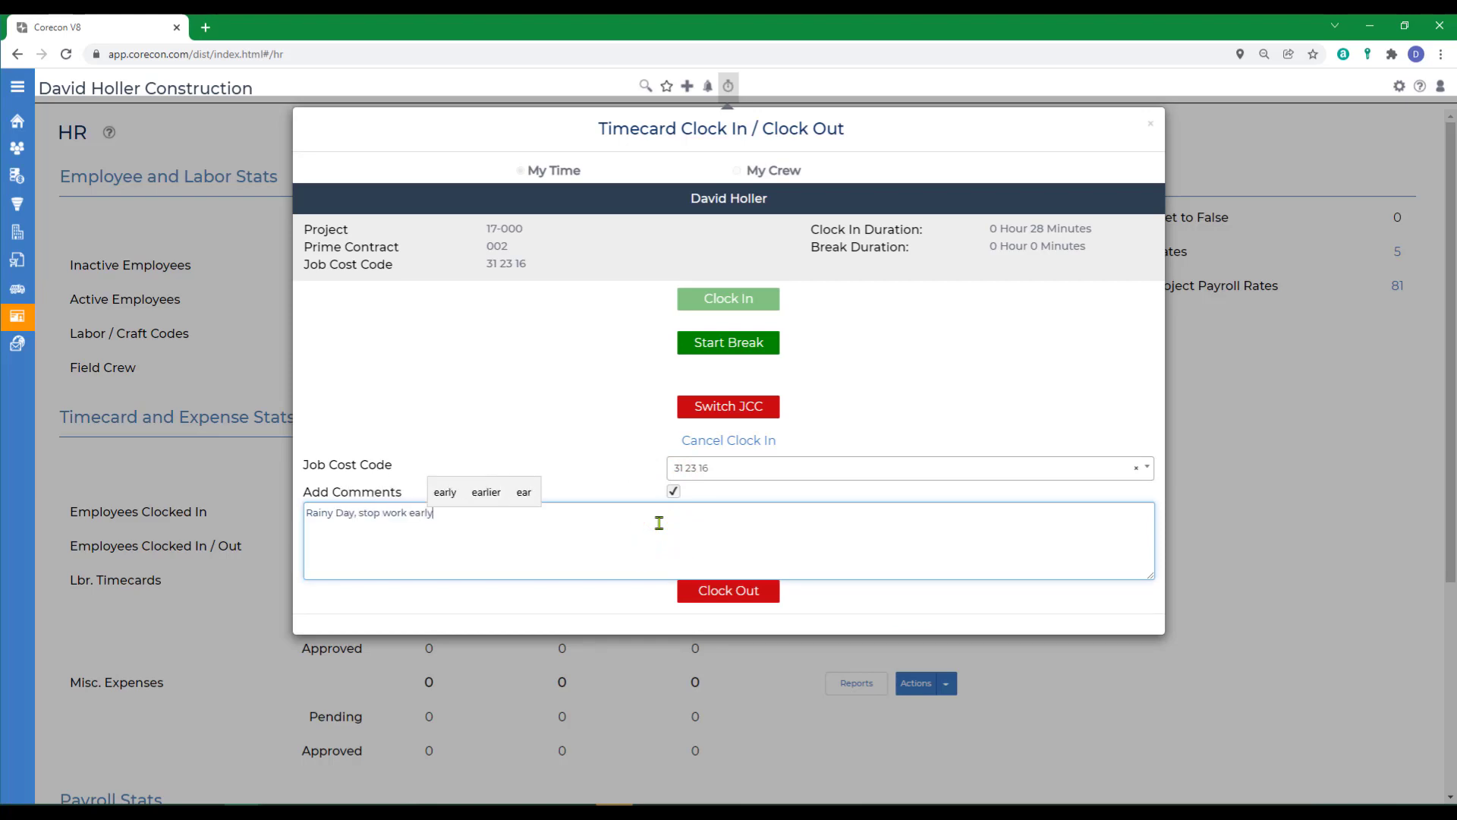
pyautogui.click(723, 593)
pyautogui.press('Return')
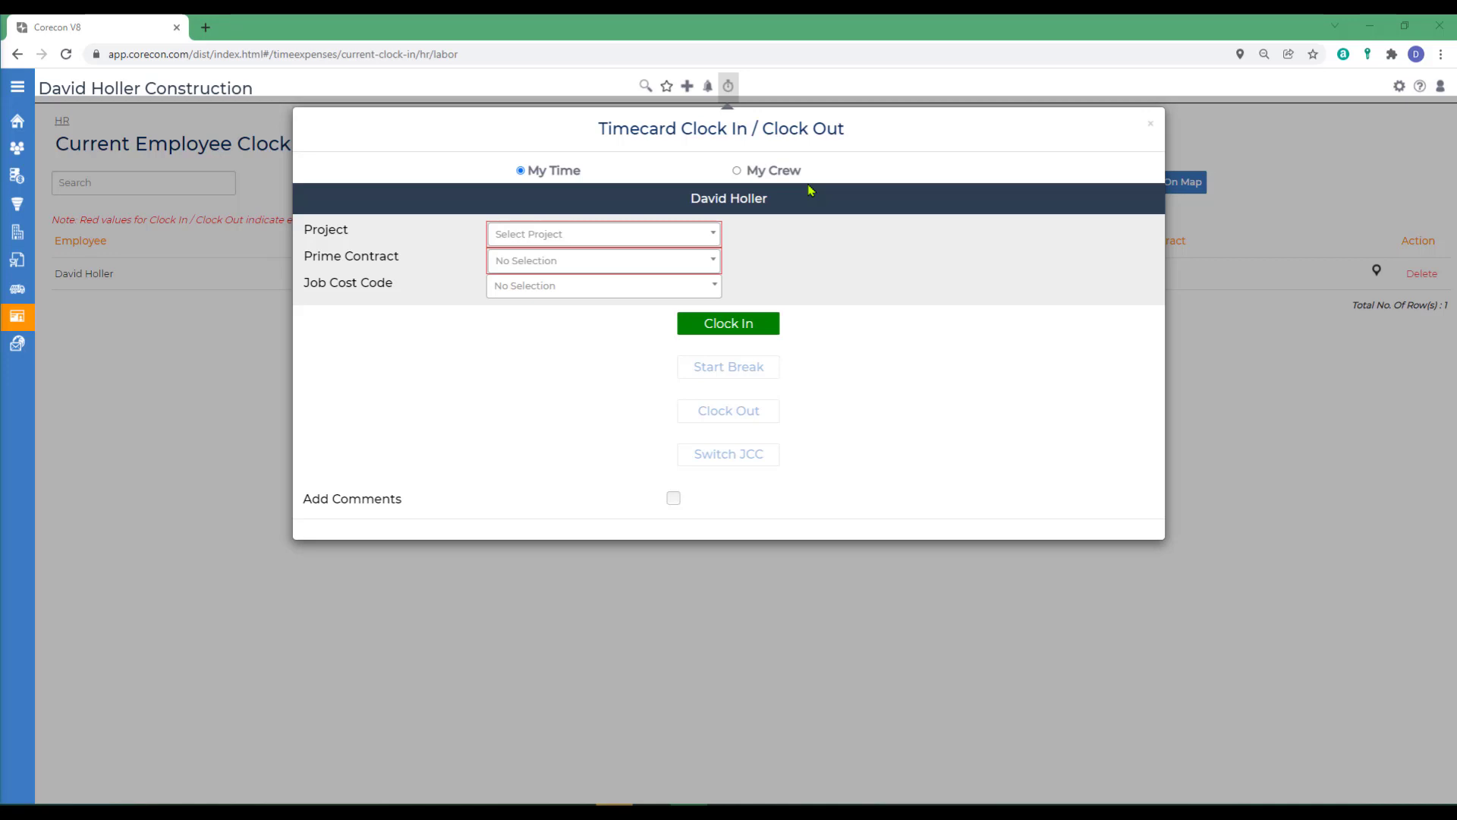
# Step: Set up today's crew with the last two listed employees excluded and the 130 H.P. rental and 215 H.P. dozers marked as working
pyautogui.click(737, 172)
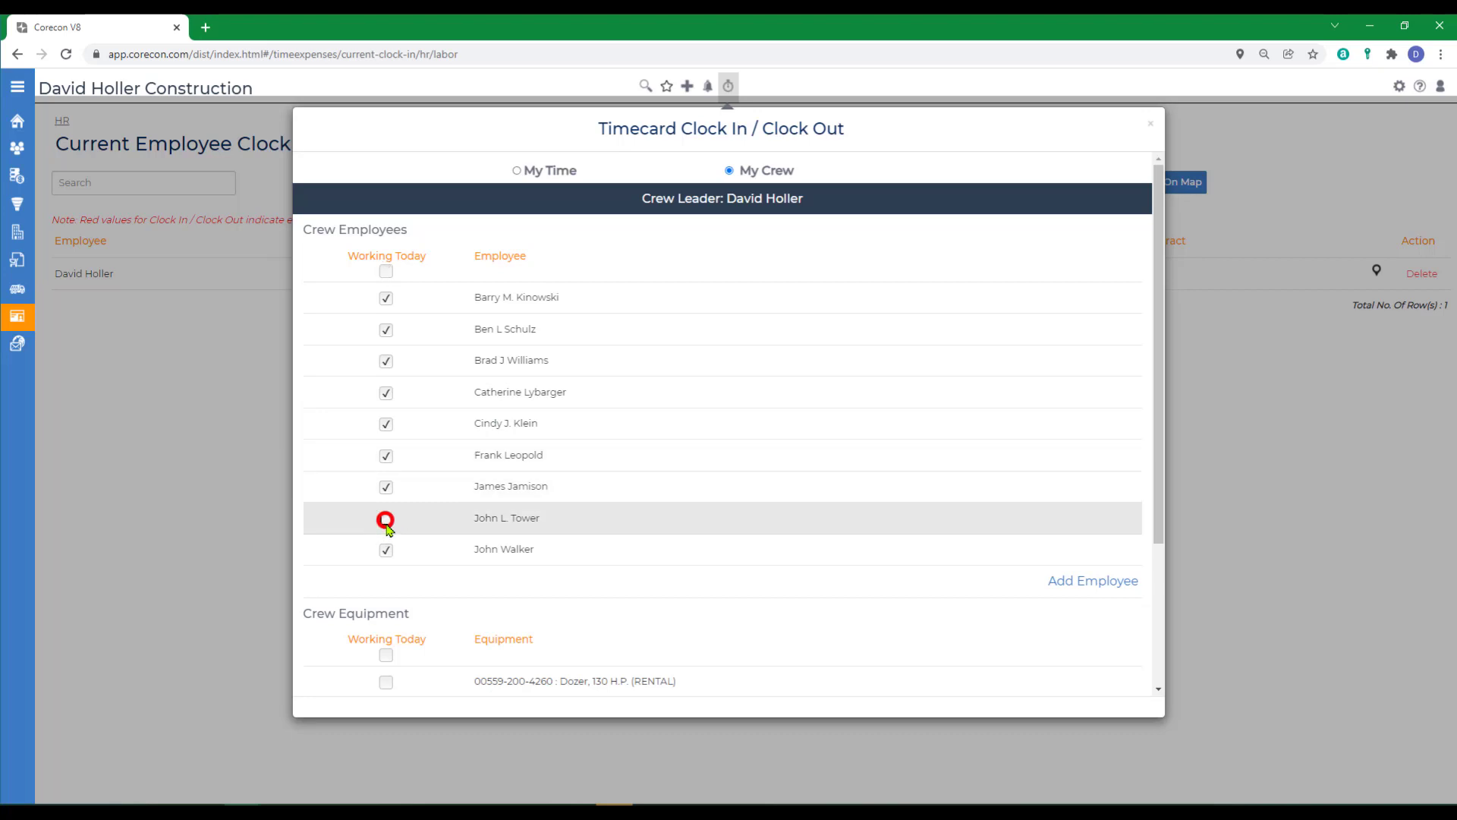
pyautogui.click(386, 550)
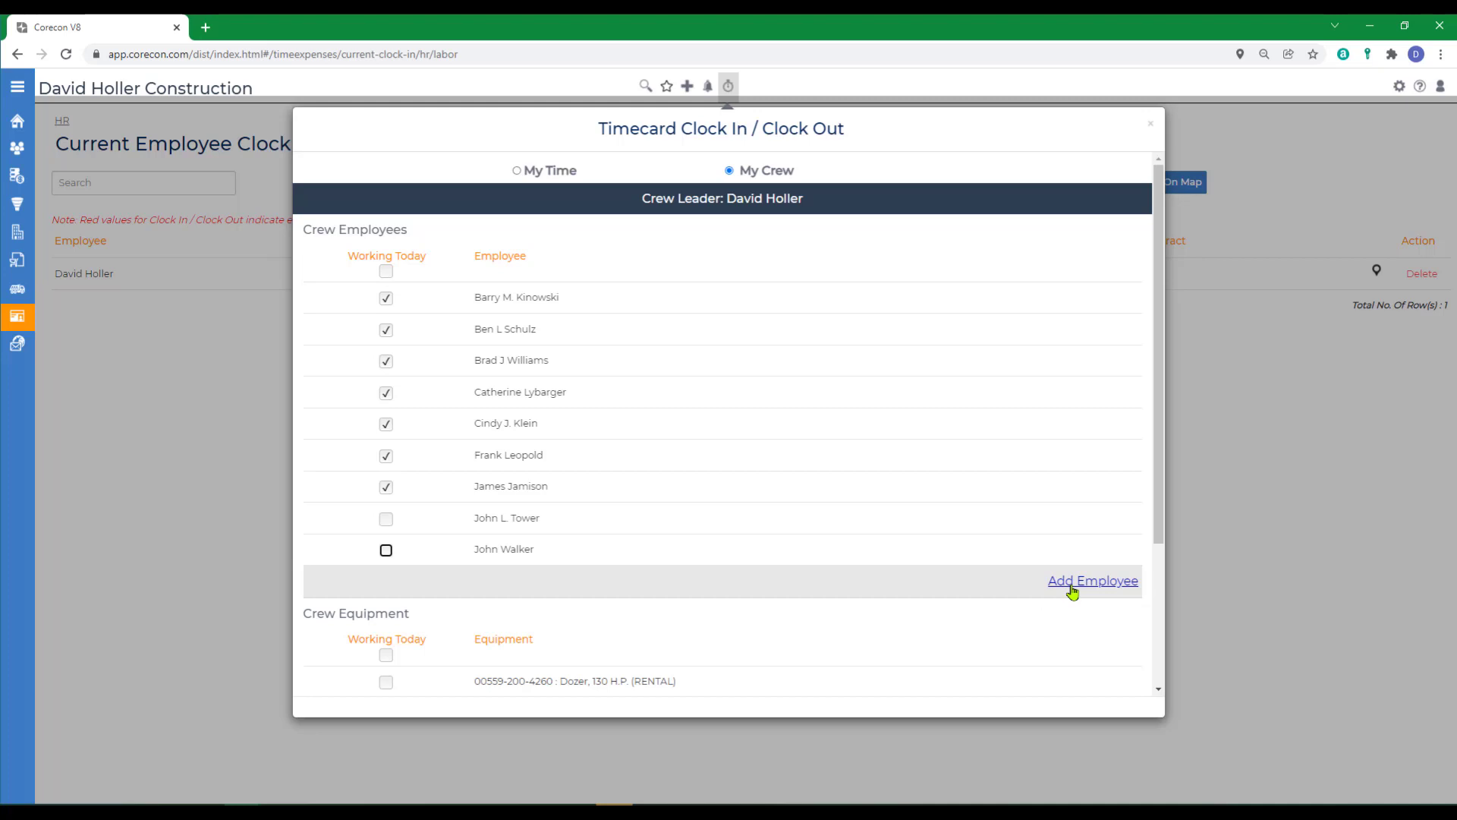
pyautogui.scroll(-2, 863, 563)
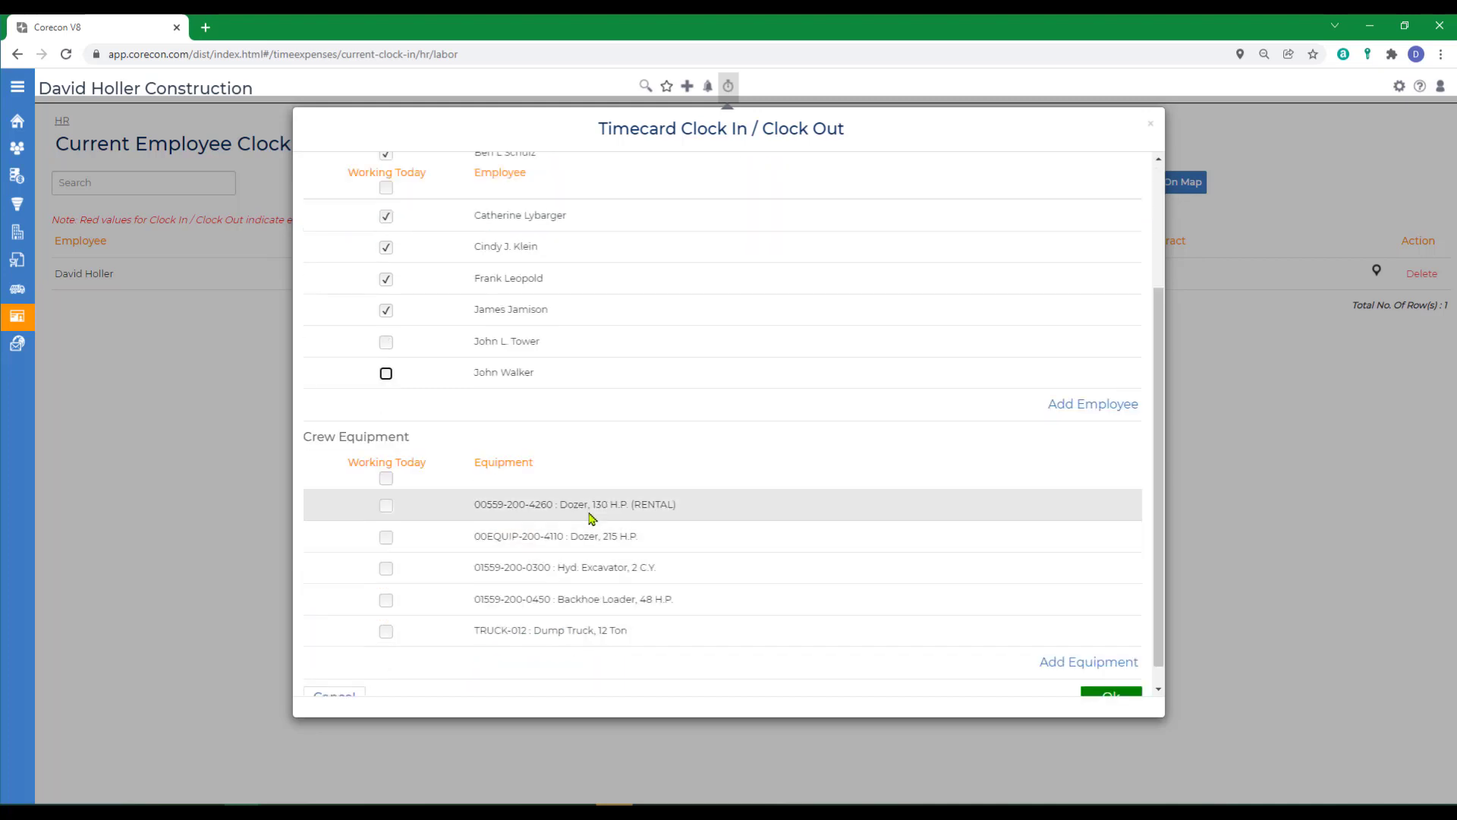
pyautogui.click(386, 506)
pyautogui.click(386, 537)
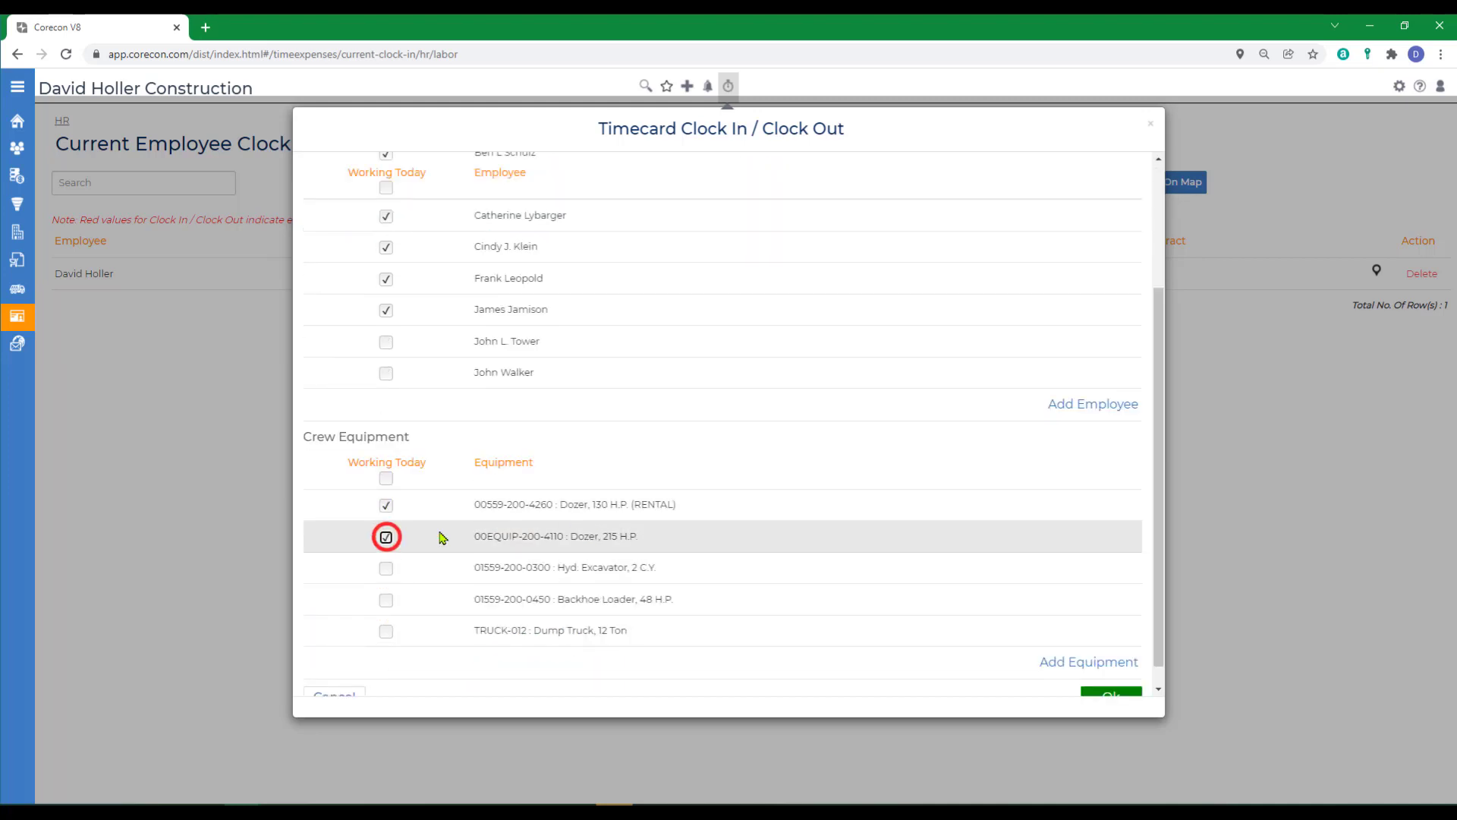
pyautogui.scroll(-1, 637, 513)
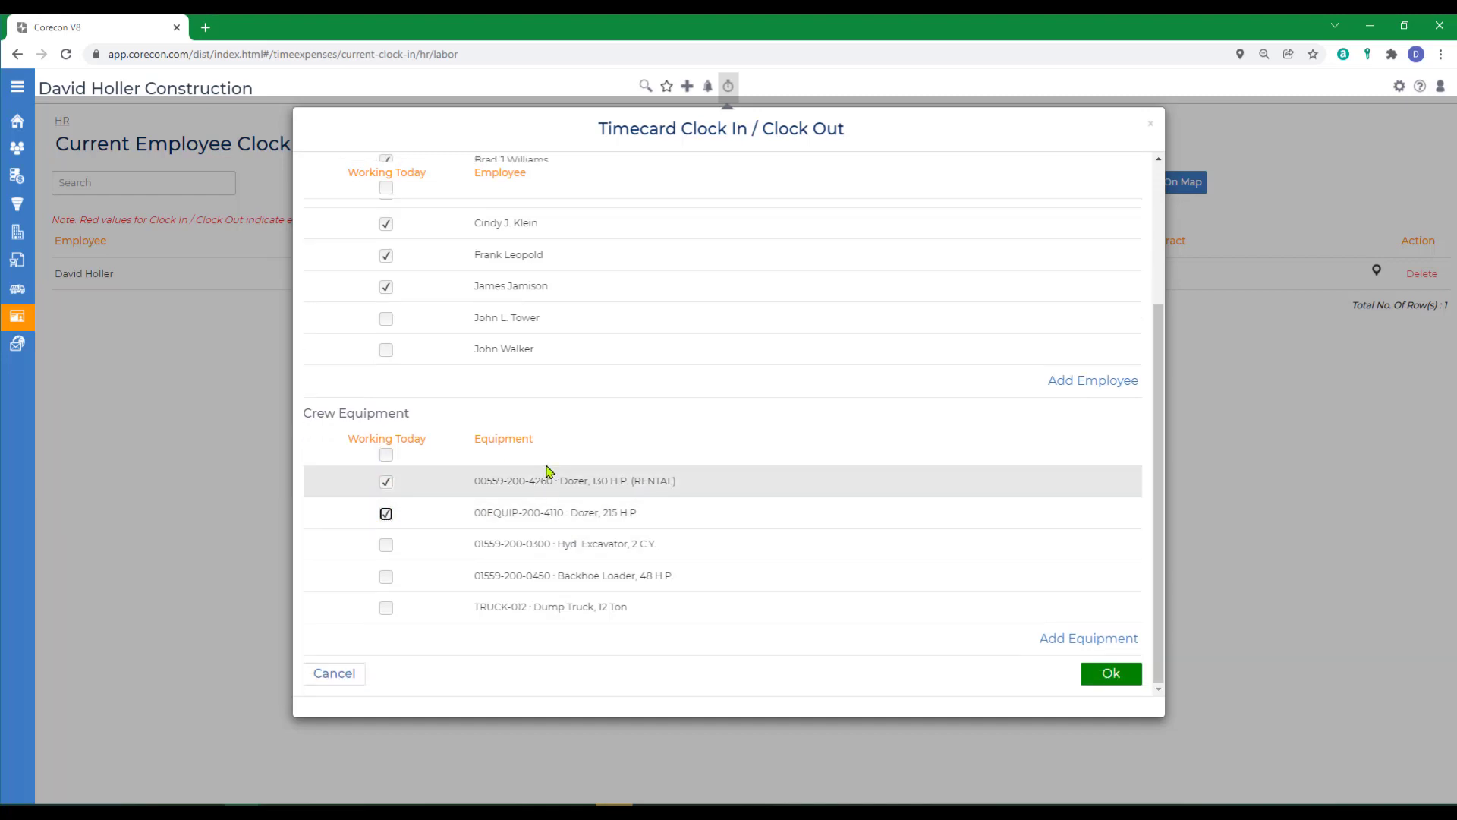
pyautogui.scroll(3, 546, 472)
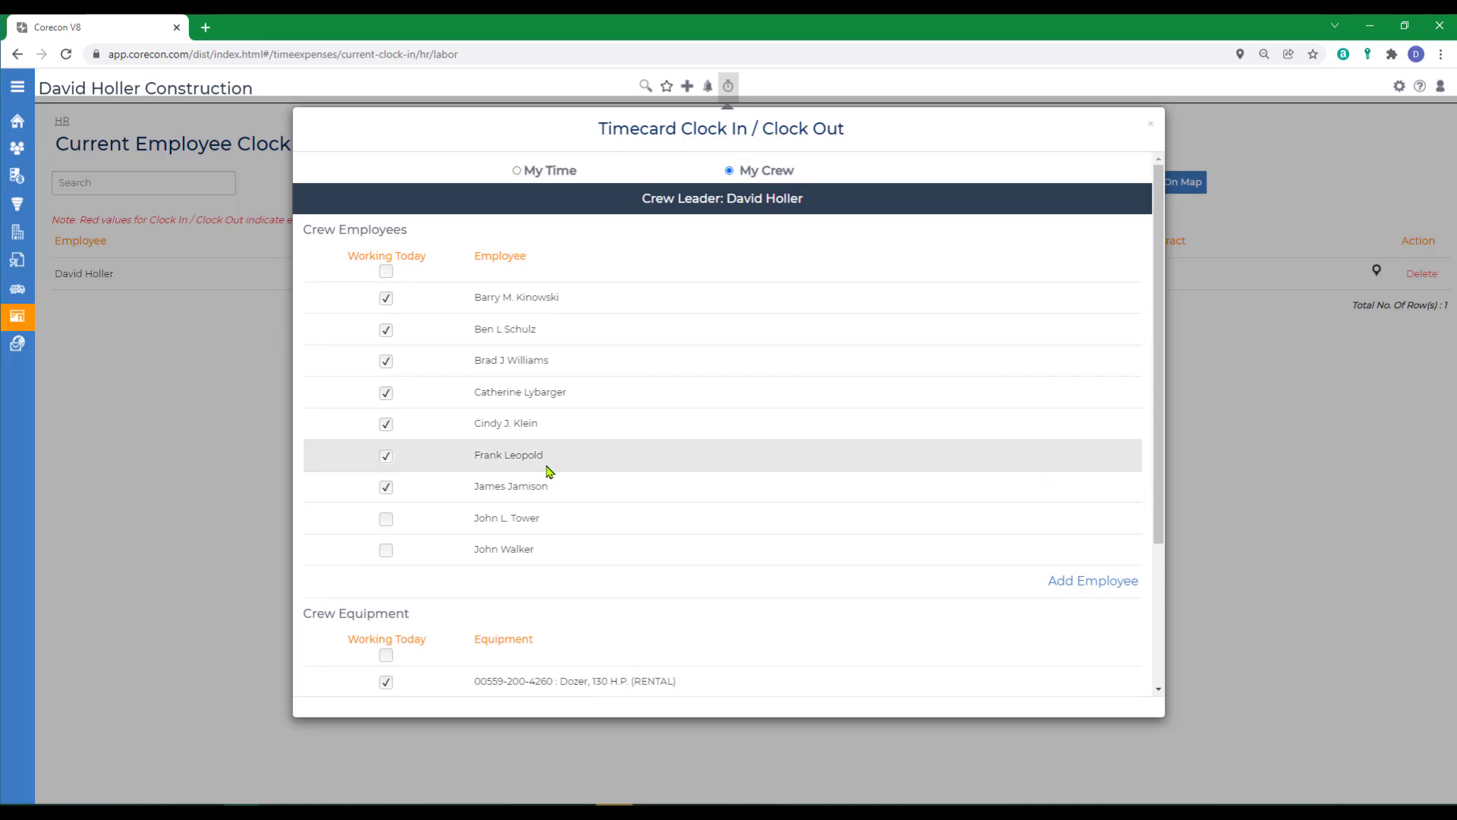
pyautogui.scroll(-3, 547, 472)
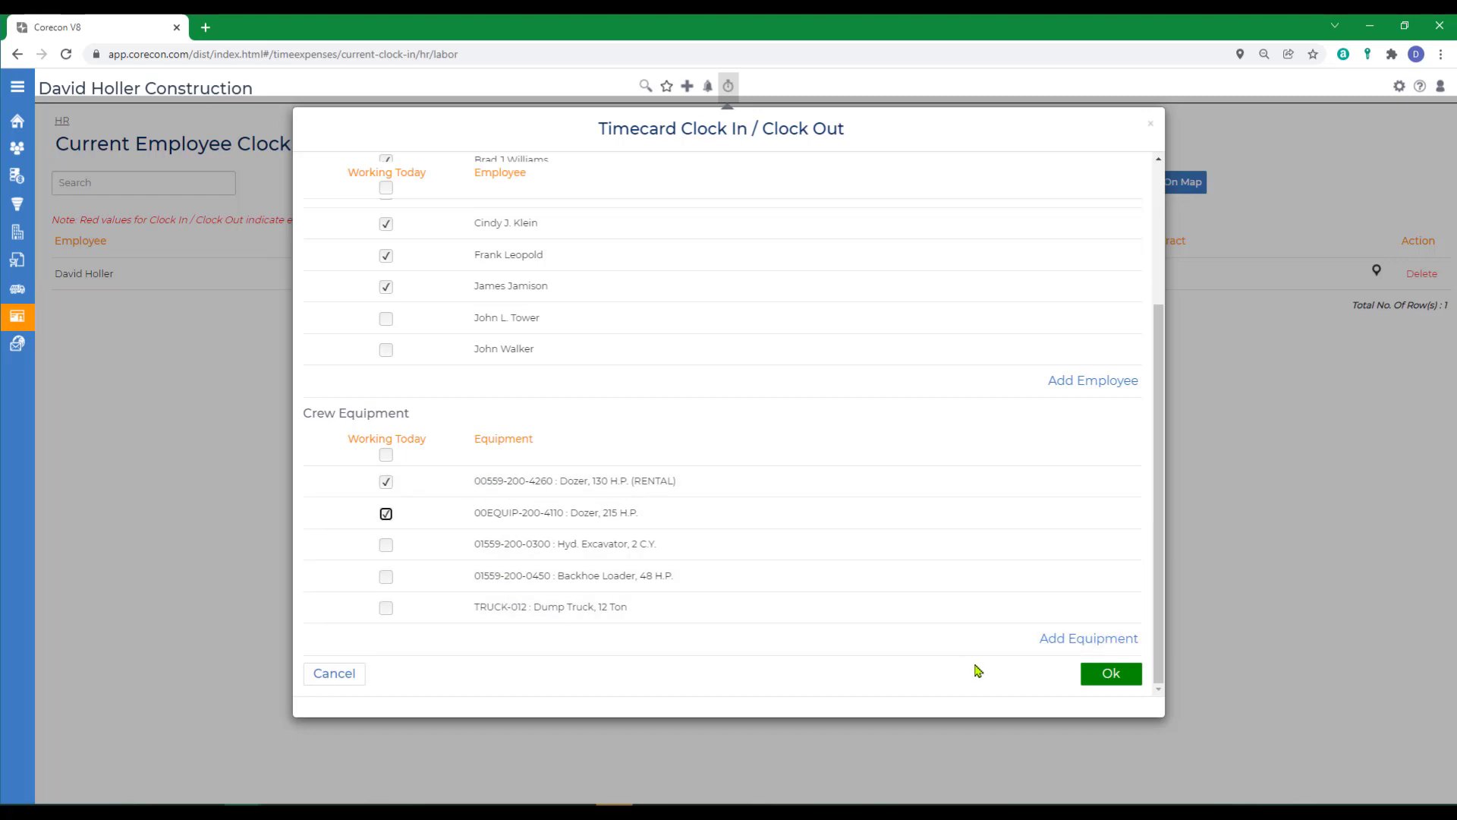
pyautogui.click(1110, 677)
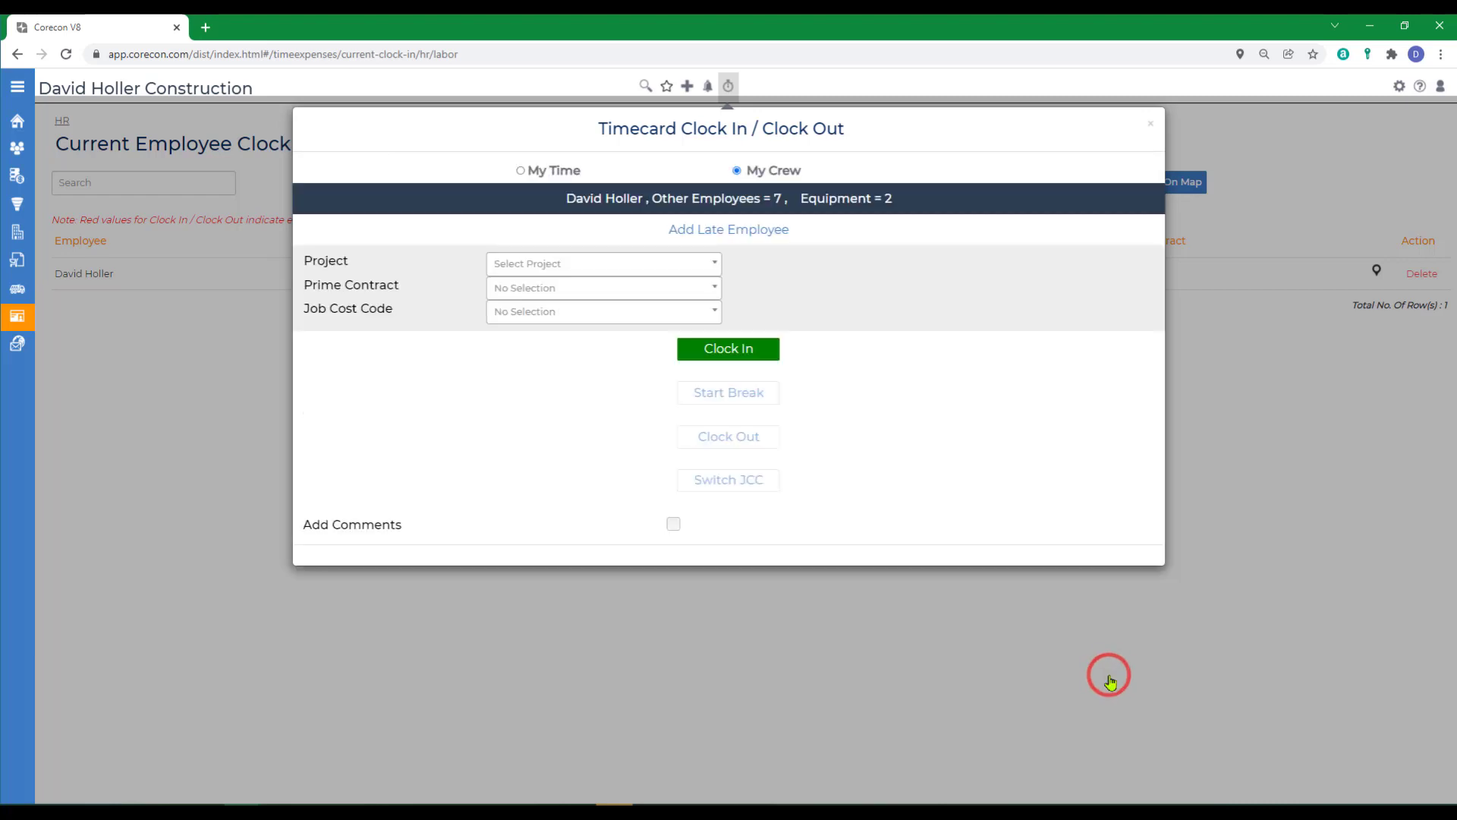
# Step: Clock in the crew on project 17-000, prime contract 002, with job cost code 31 23 16 (Excavation)
pyautogui.click(595, 264)
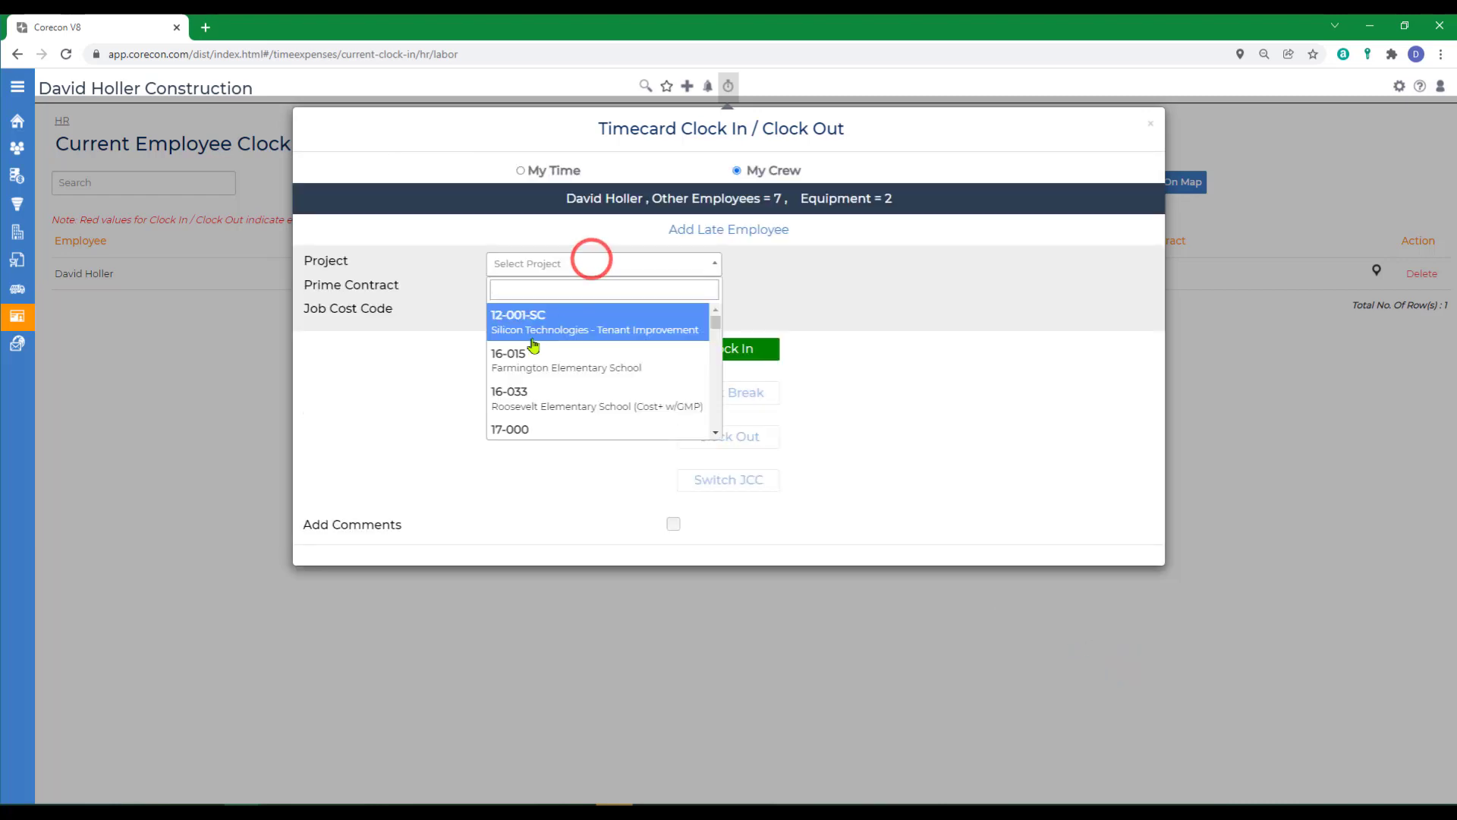
pyautogui.click(536, 426)
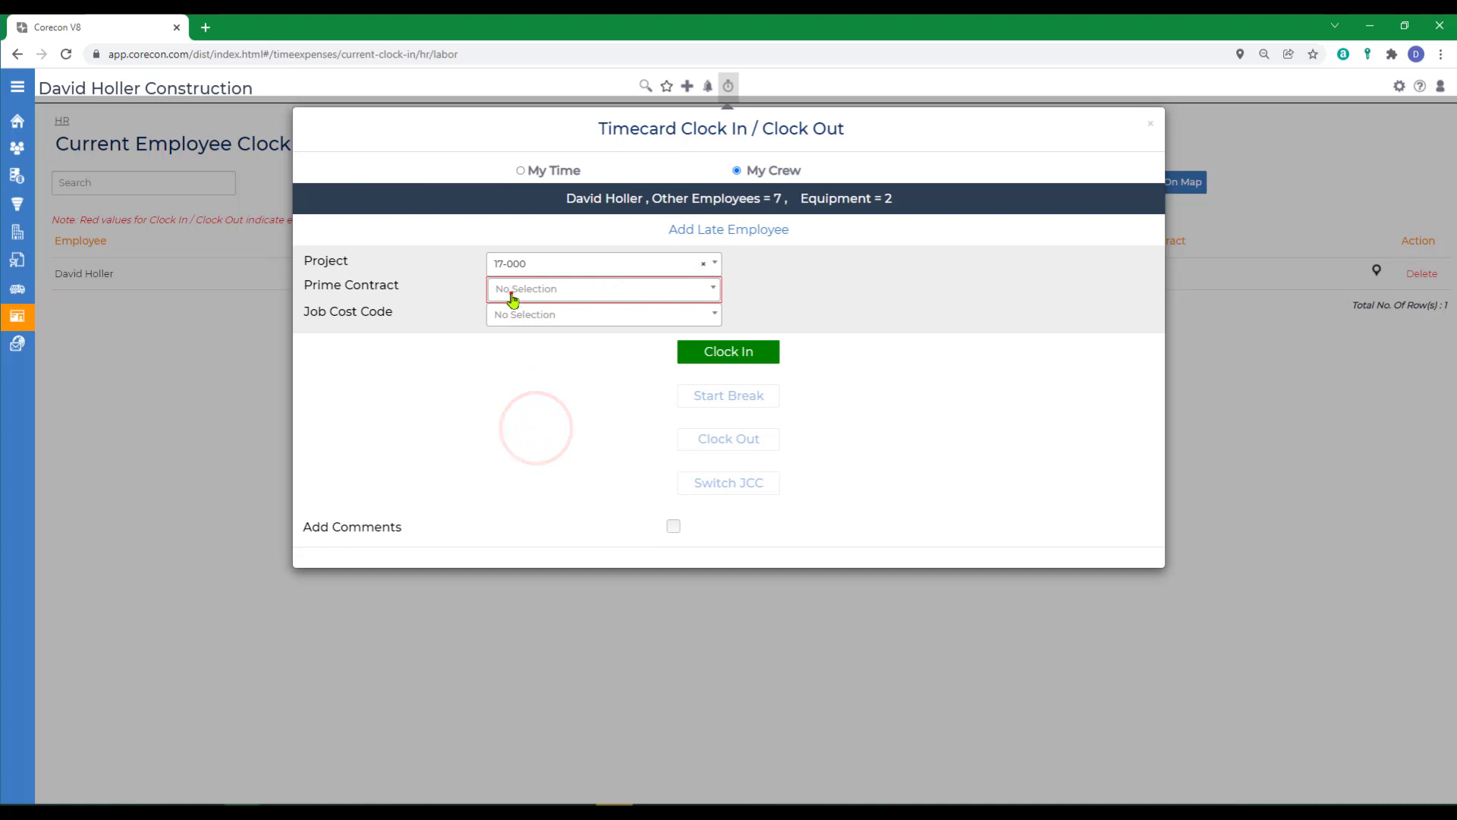
pyautogui.click(513, 291)
pyautogui.click(513, 410)
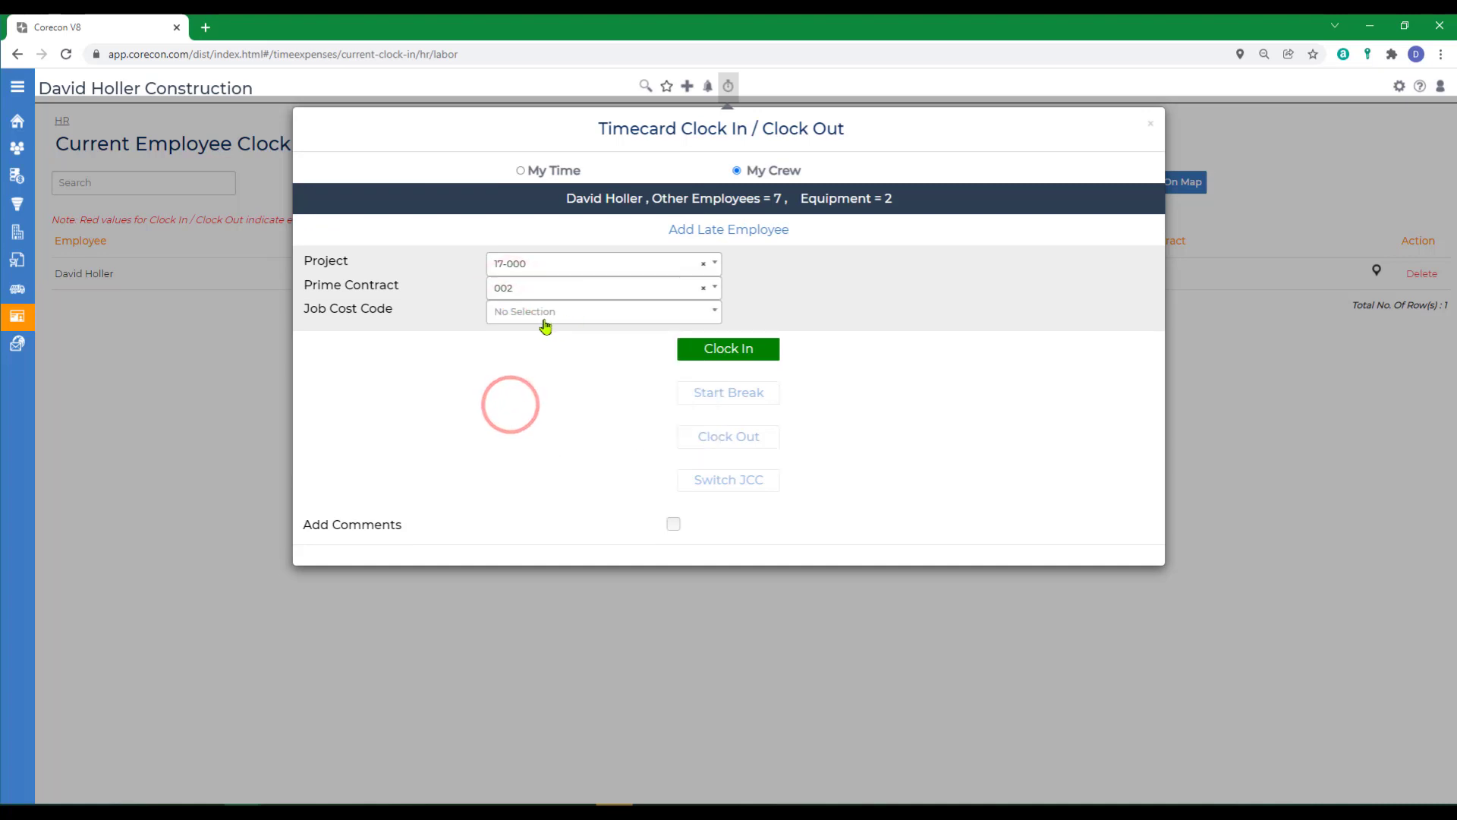
pyautogui.click(543, 314)
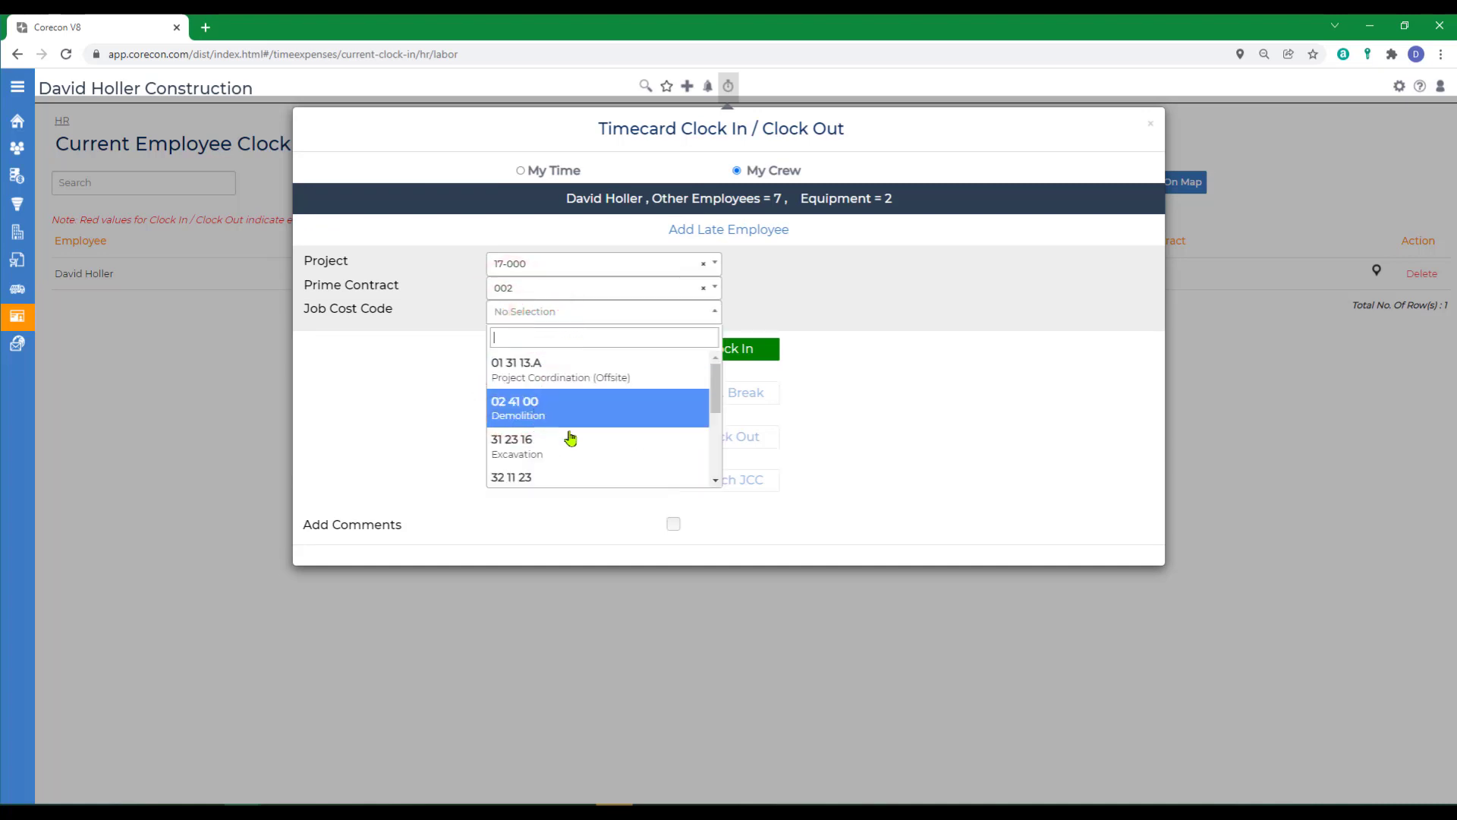
pyautogui.click(504, 442)
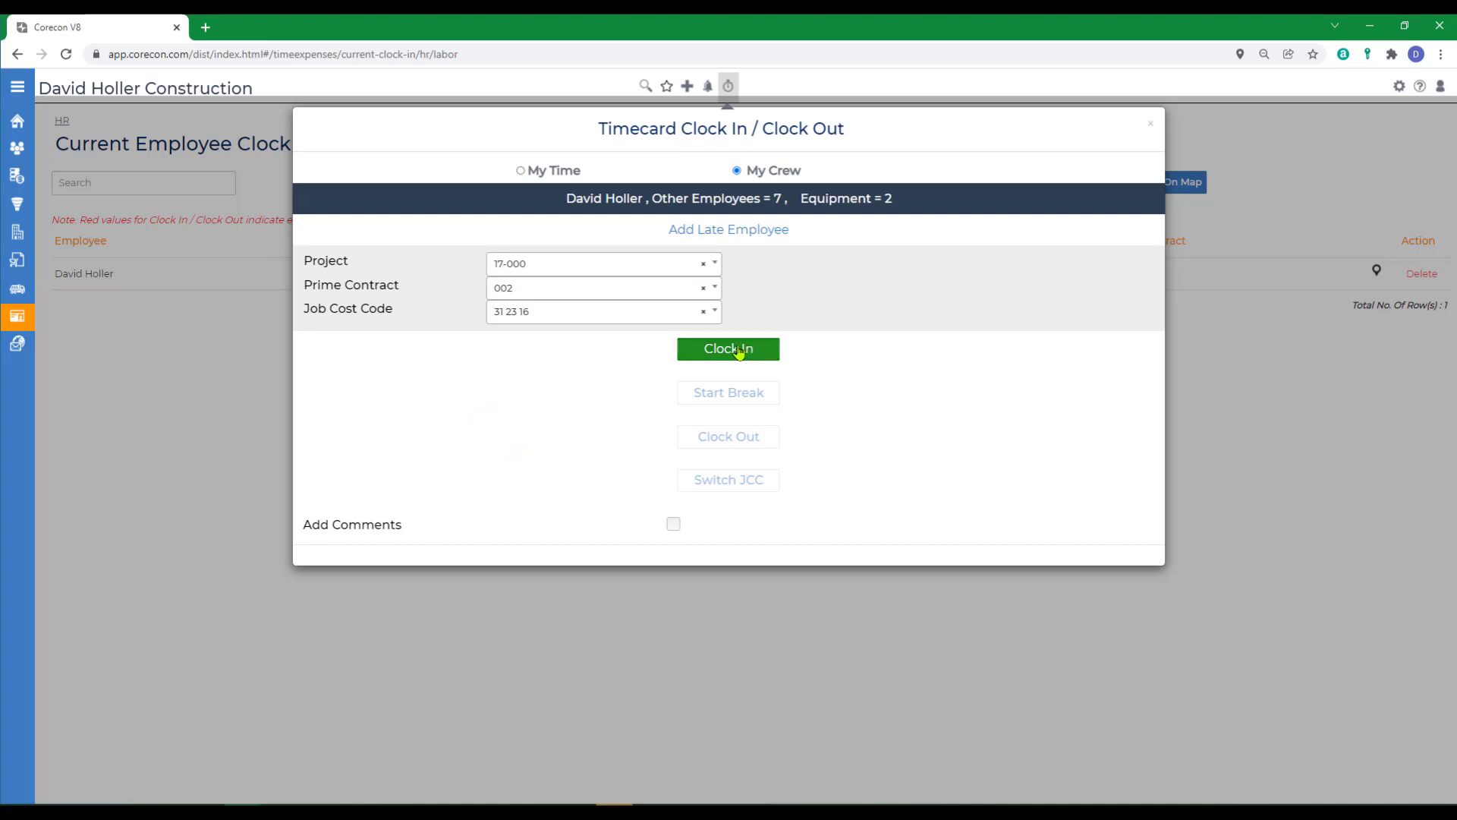
pyautogui.click(719, 351)
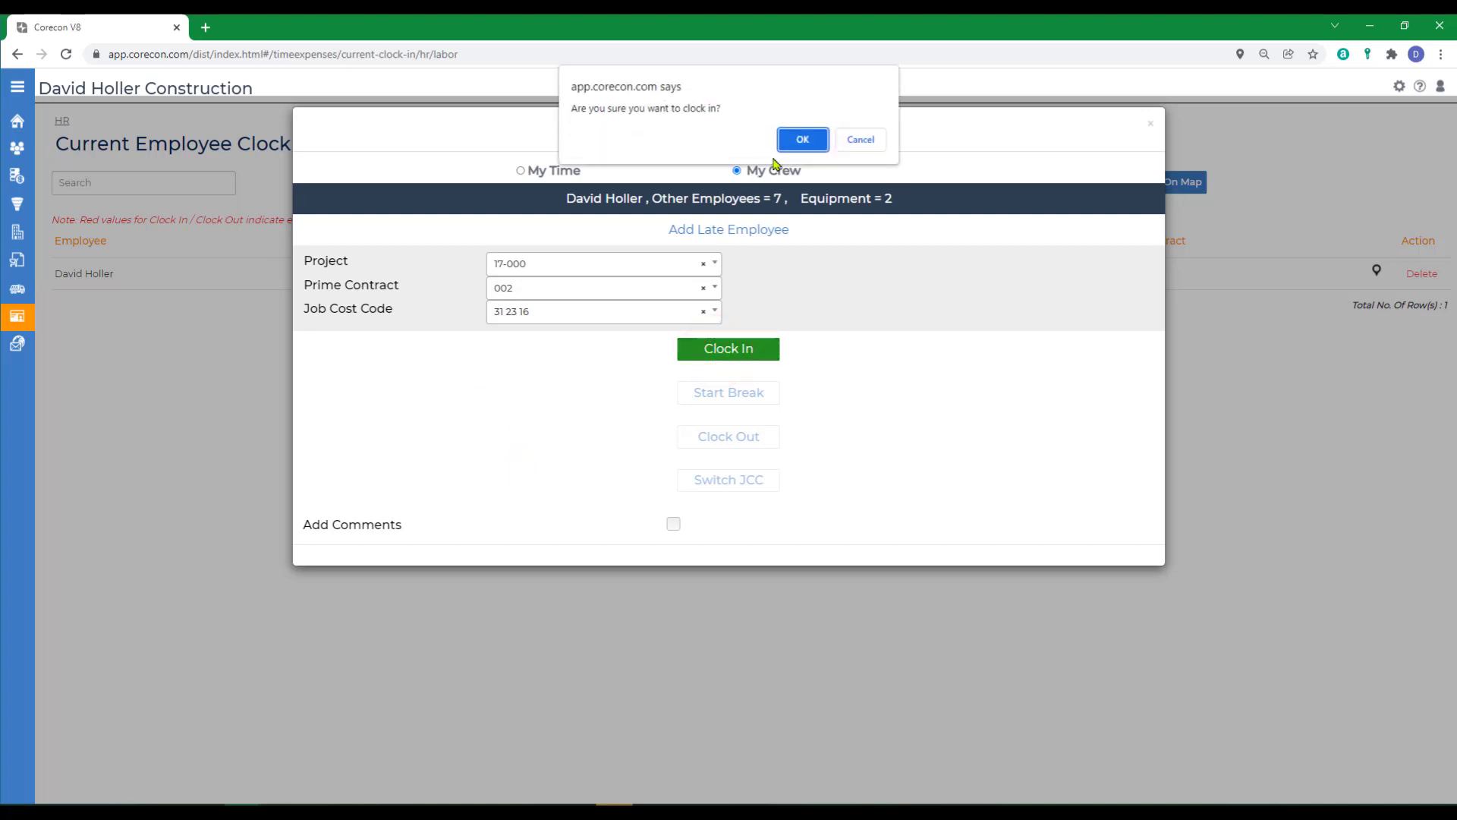
pyautogui.click(802, 141)
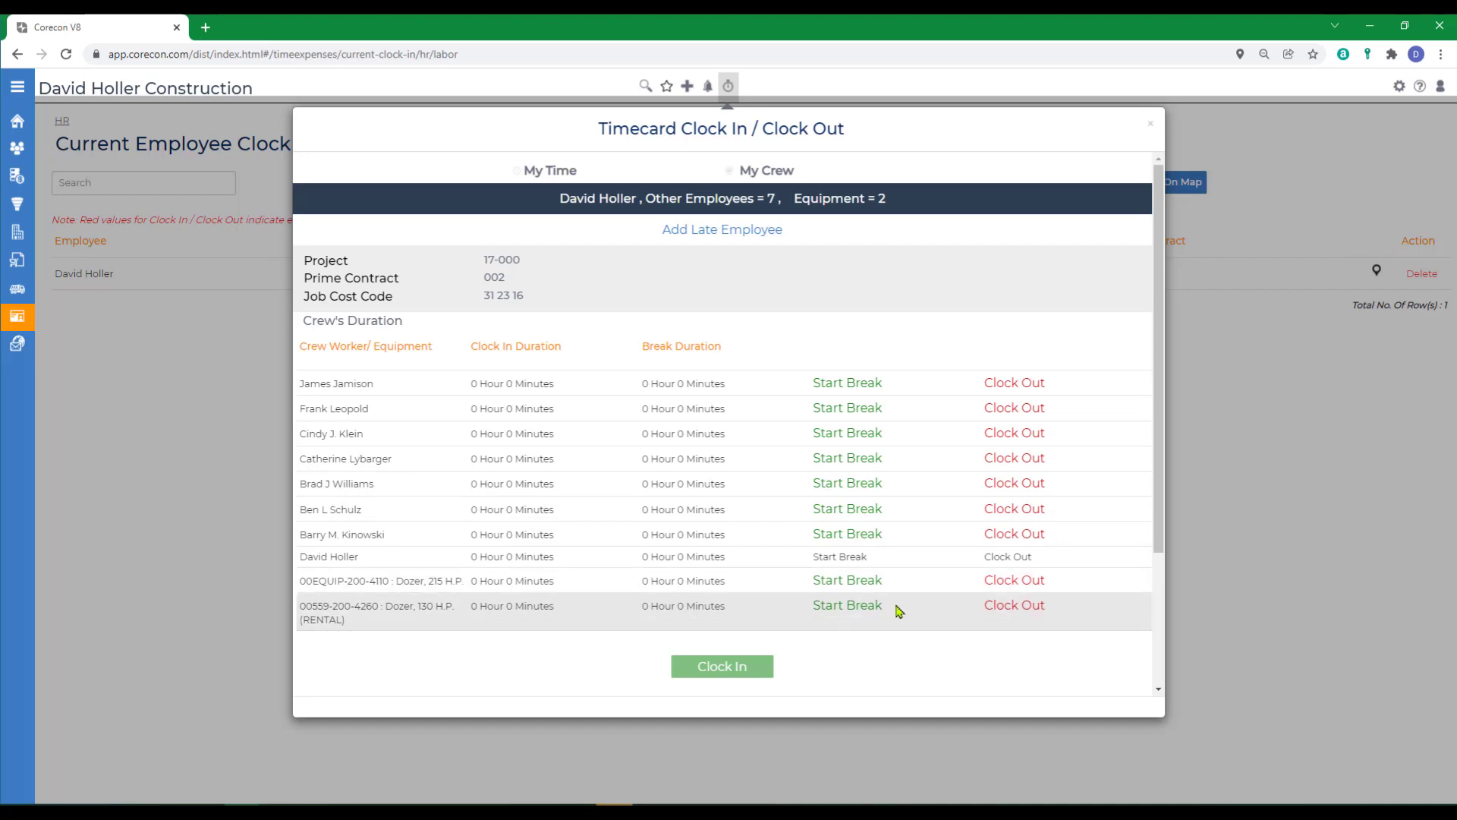
pyautogui.scroll(-3, 853, 464)
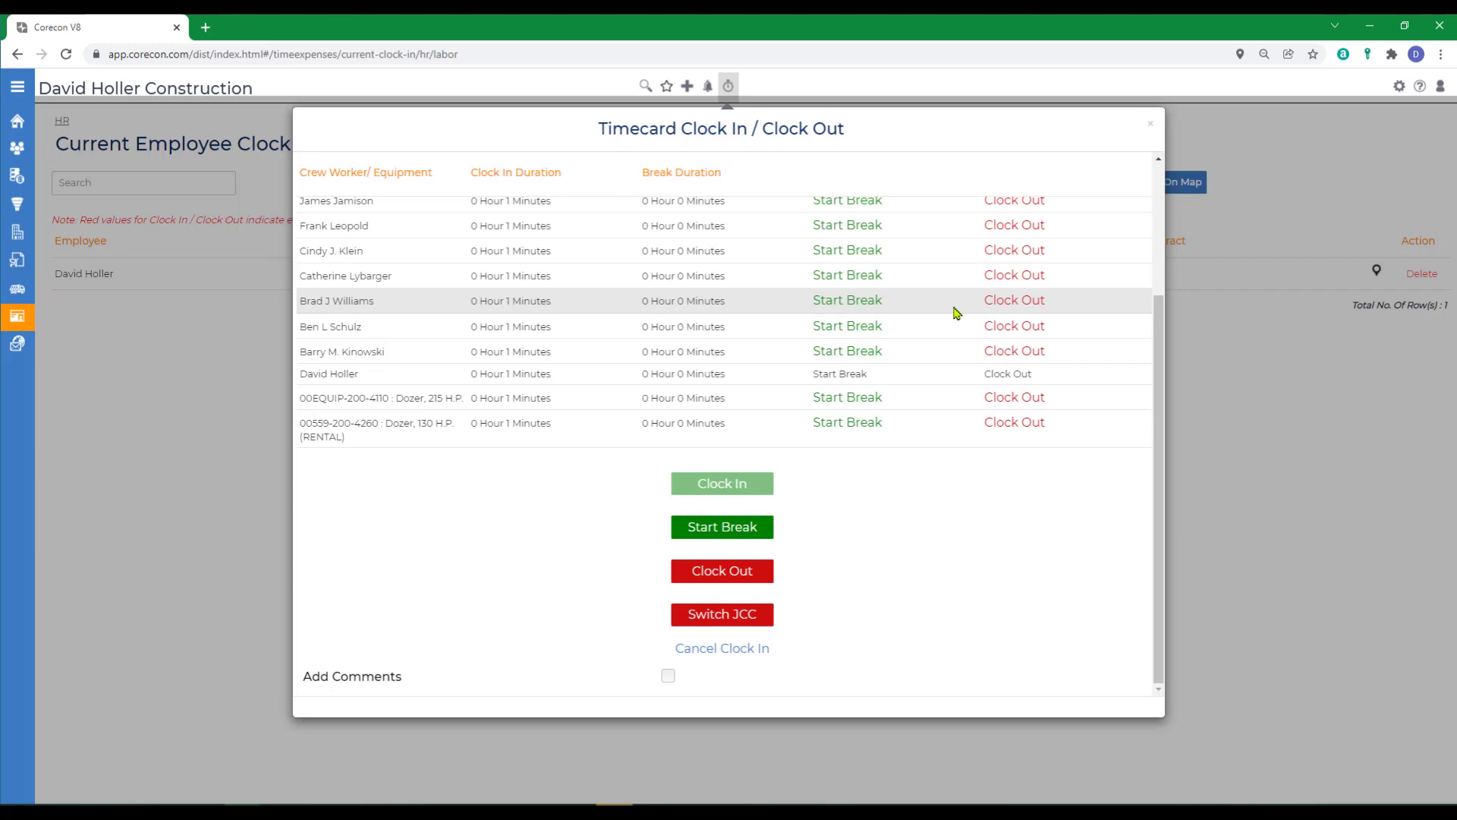
# Step: Switch the crew's job cost code, keep today's crew setup, and clock in again on project 17-000, prime contract 002, code 31 23 16
pyautogui.click(703, 618)
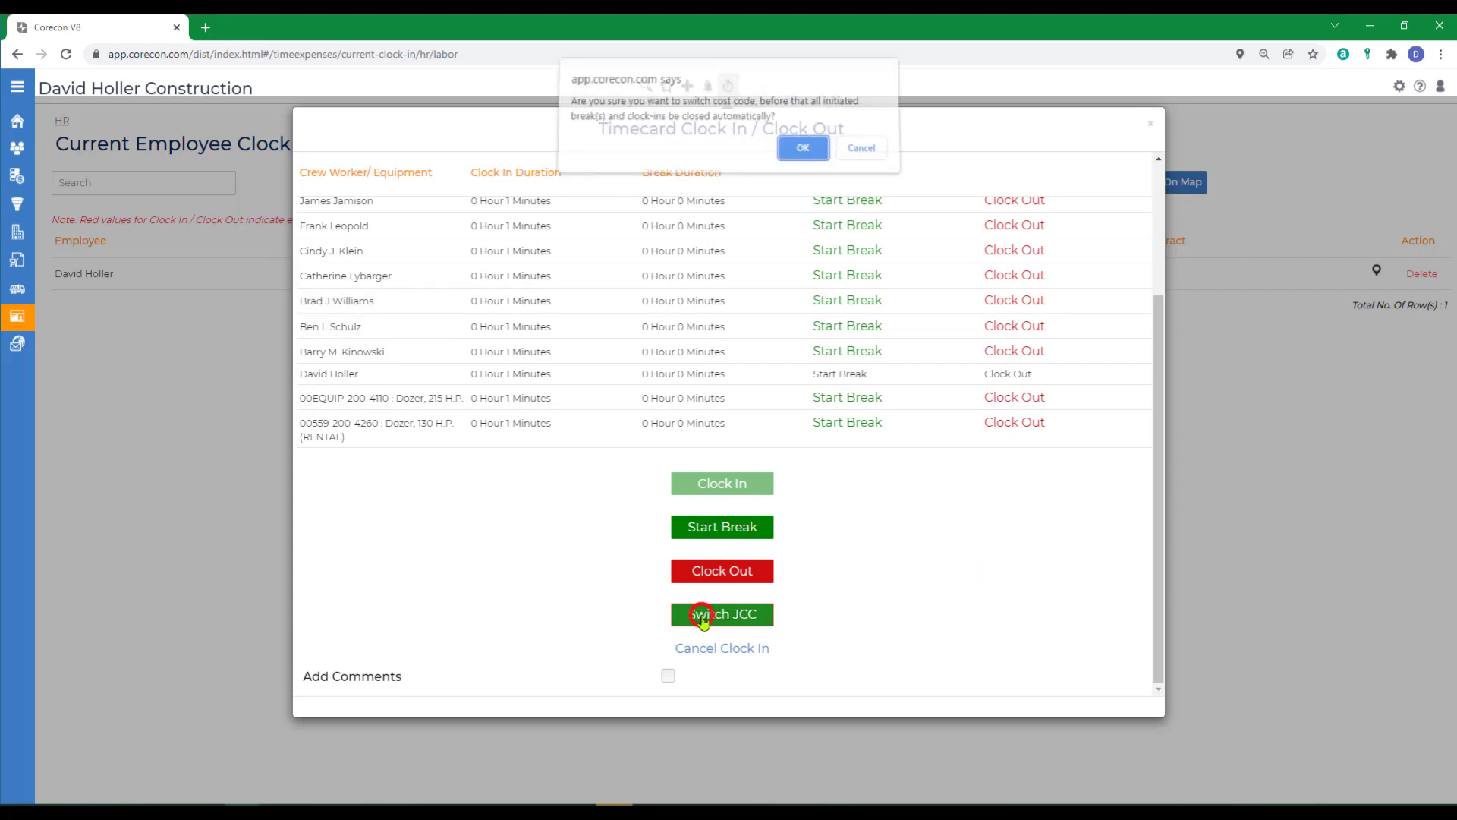
pyautogui.click(798, 149)
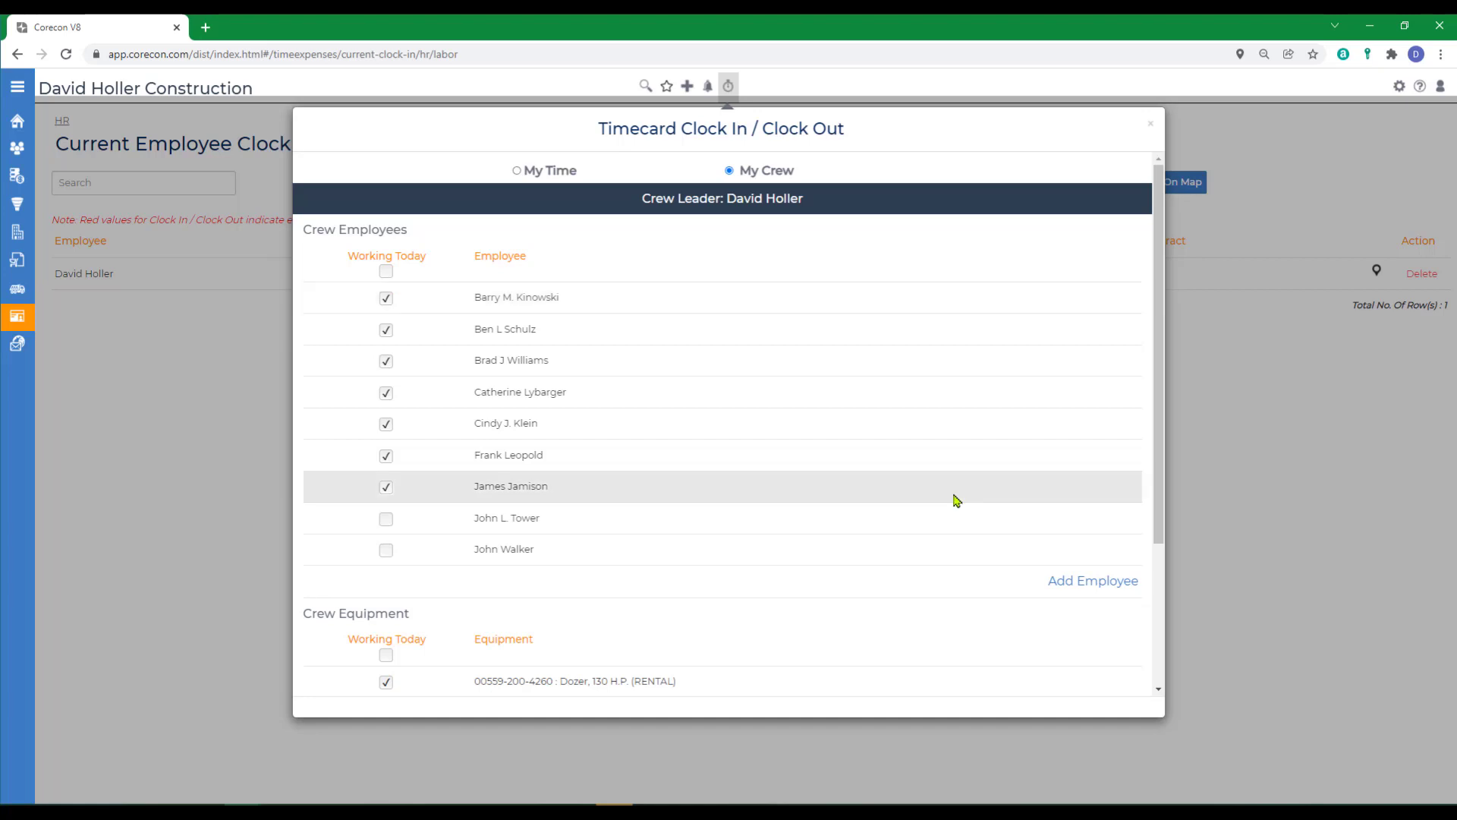
pyautogui.scroll(-3, 977, 517)
pyautogui.click(1118, 673)
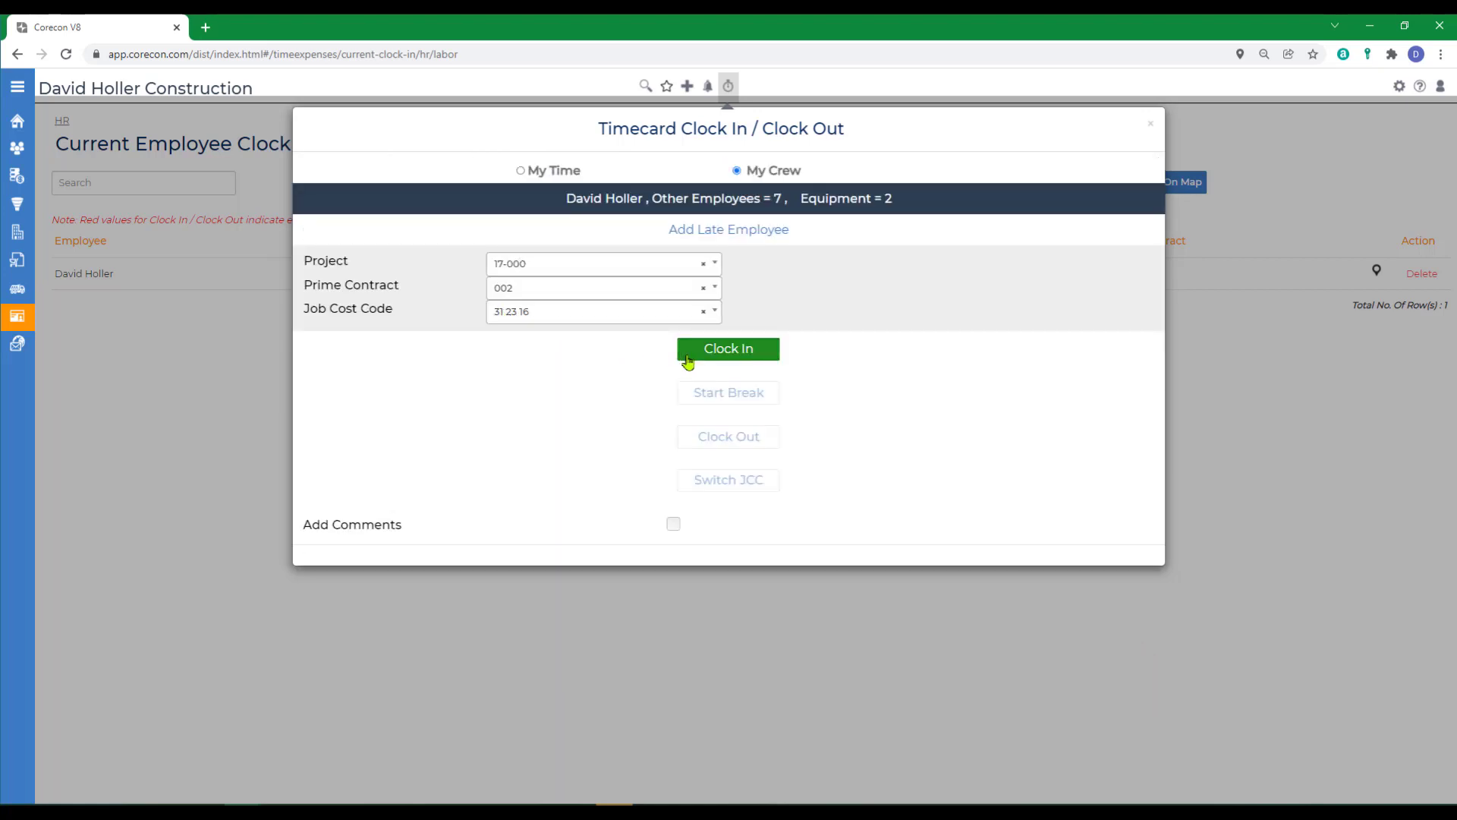
pyautogui.click(725, 354)
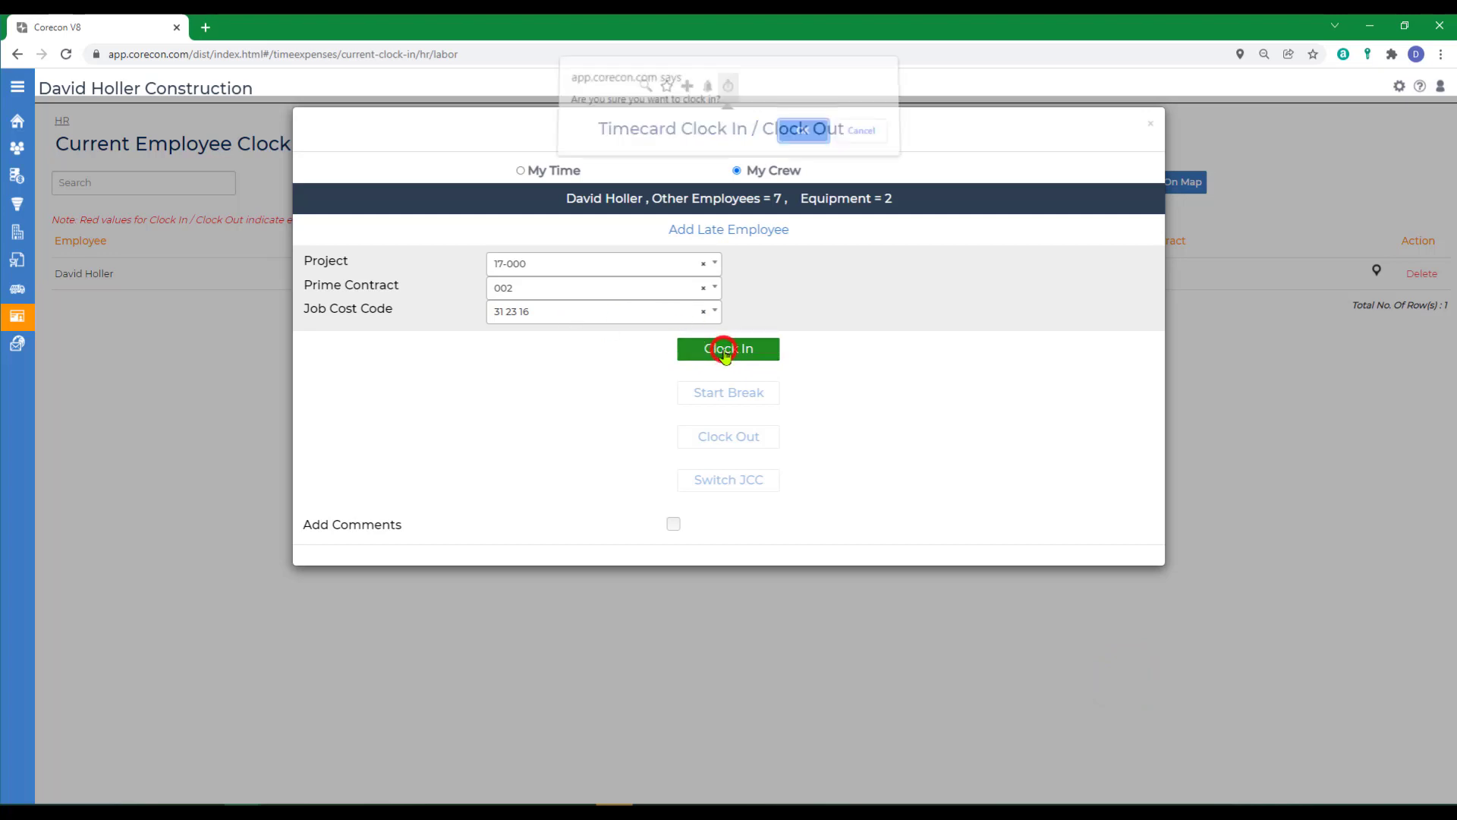
pyautogui.click(801, 134)
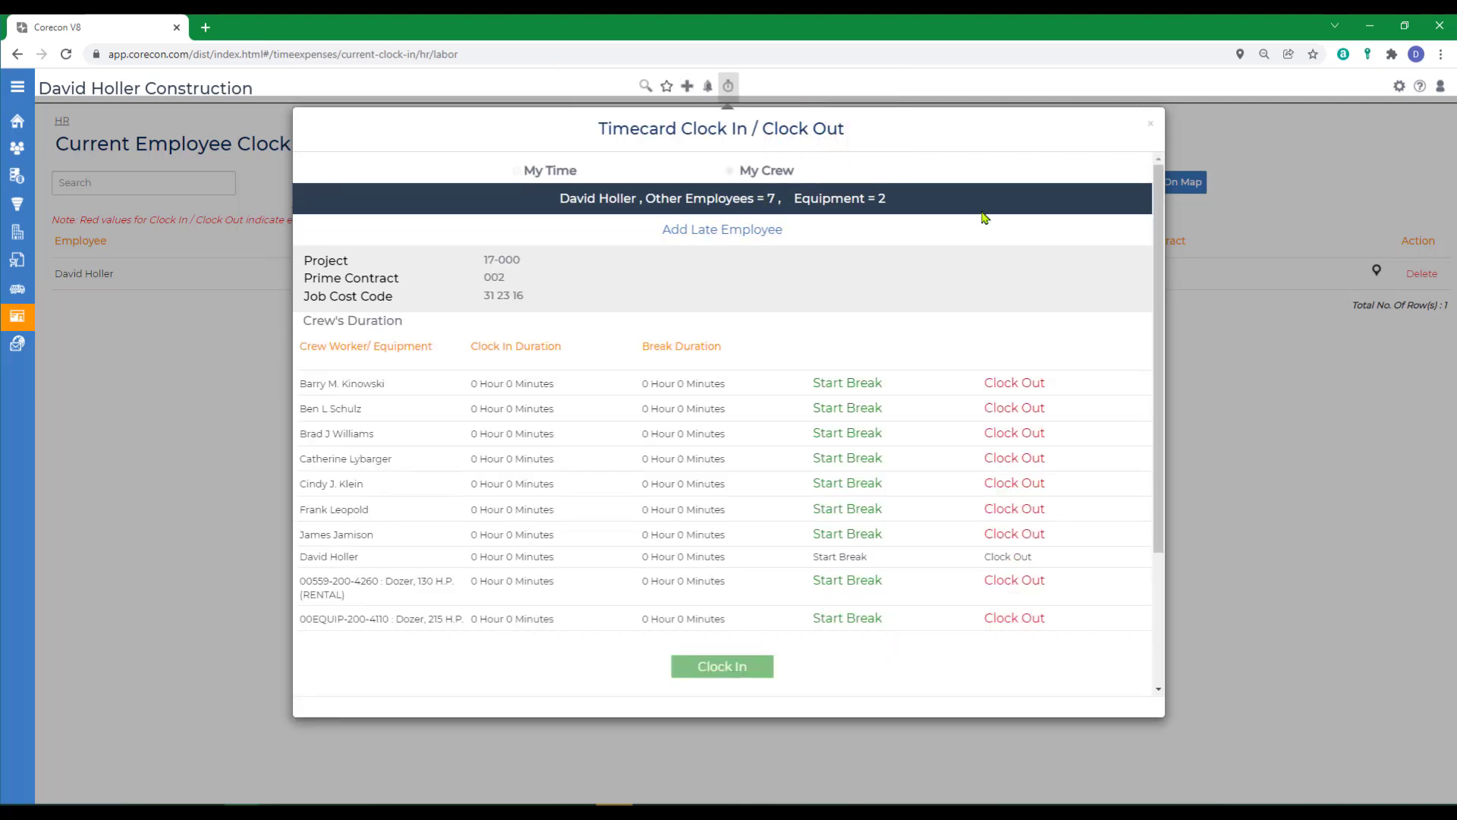
# Step: Clock out the whole crew without updating the job cost code or comment, and close the timecard clock dialog
pyautogui.scroll(-3, 1100, 490)
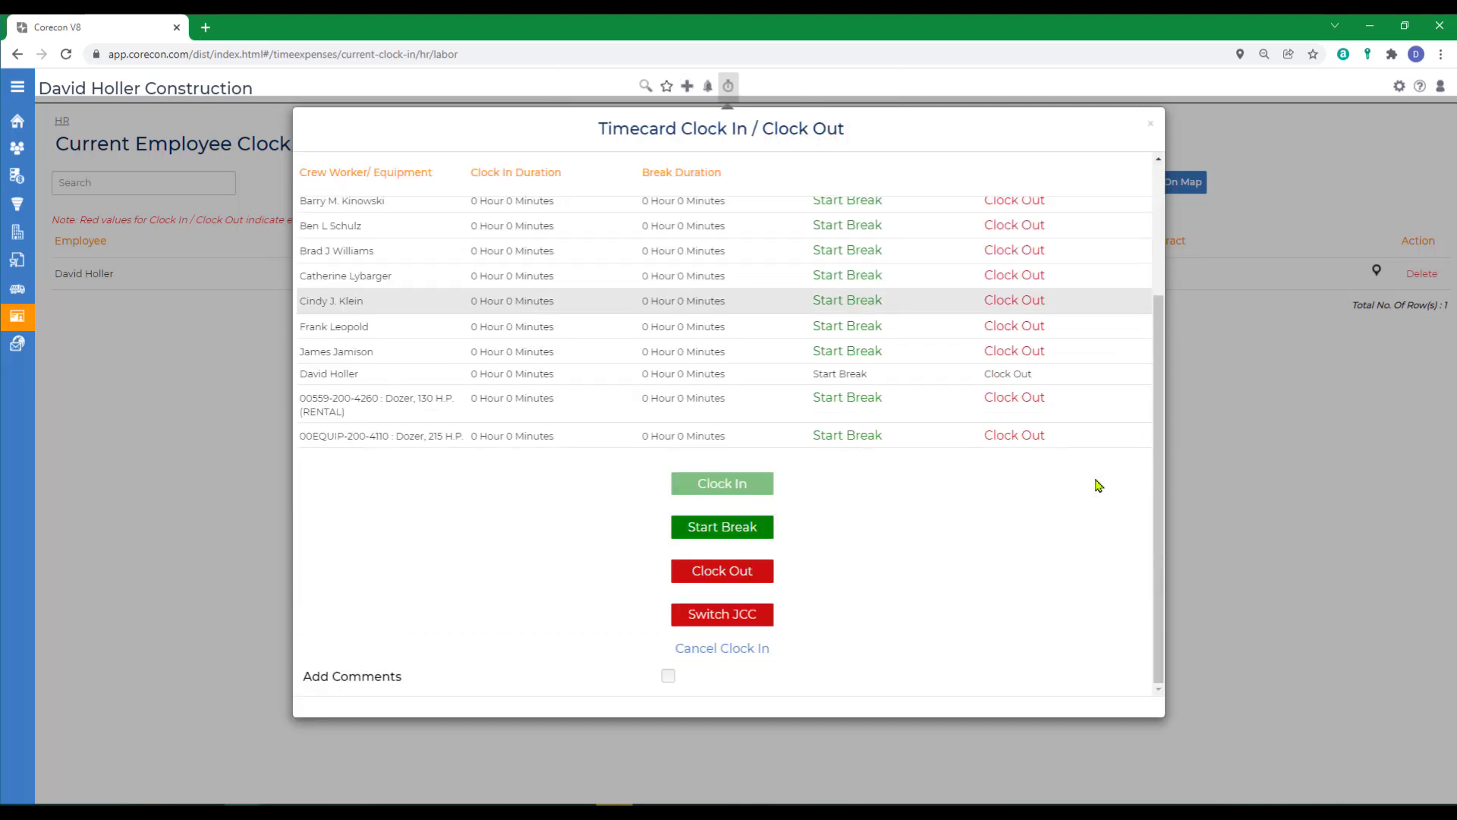
pyautogui.click(719, 573)
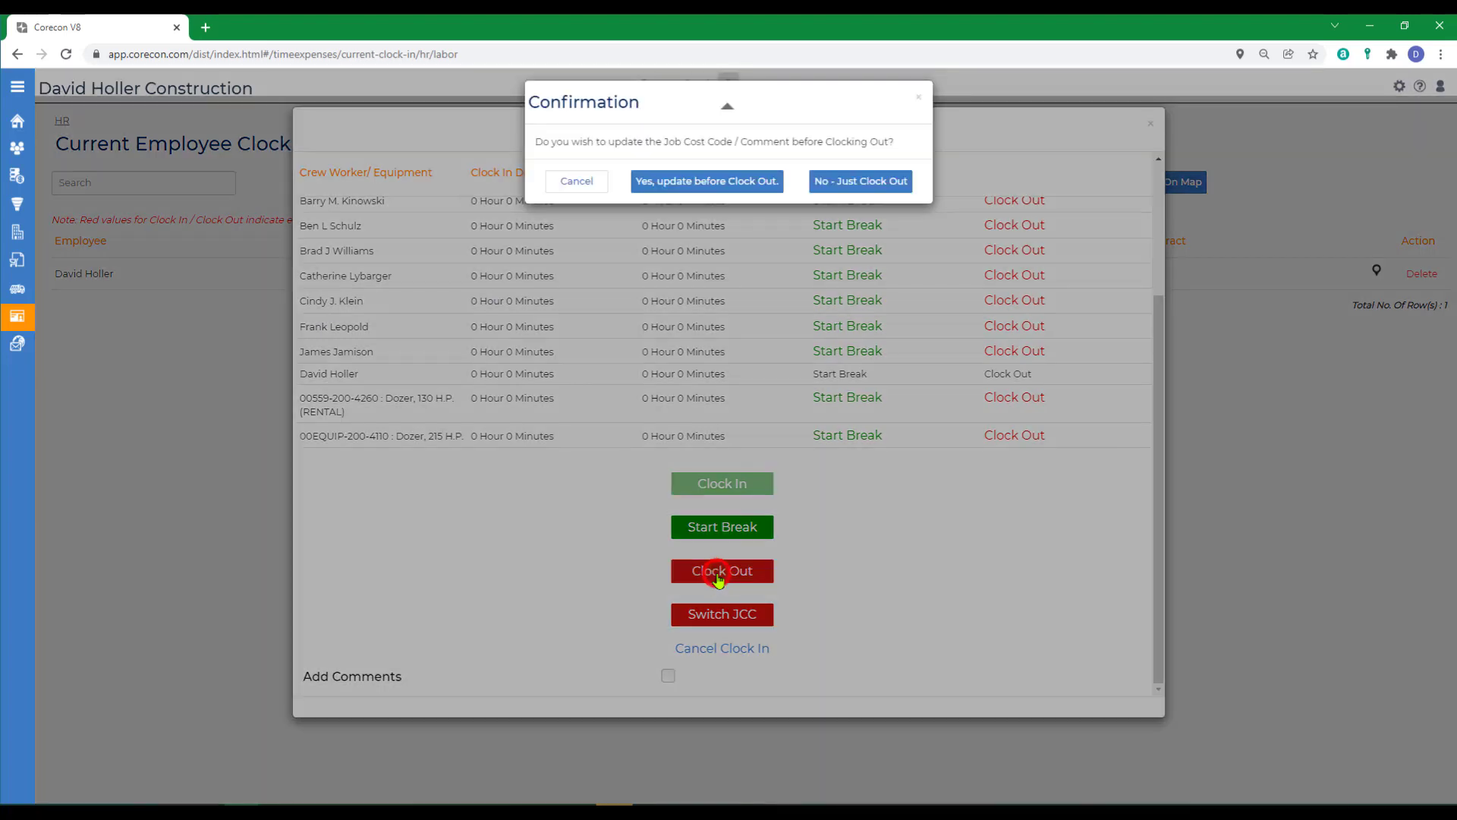
pyautogui.click(860, 180)
pyautogui.click(1147, 125)
# Step: Start converting pending clock-in data from HR for project 17-000, prime contract 002 and the crew leader, and continue to employee entries
pyautogui.click(61, 121)
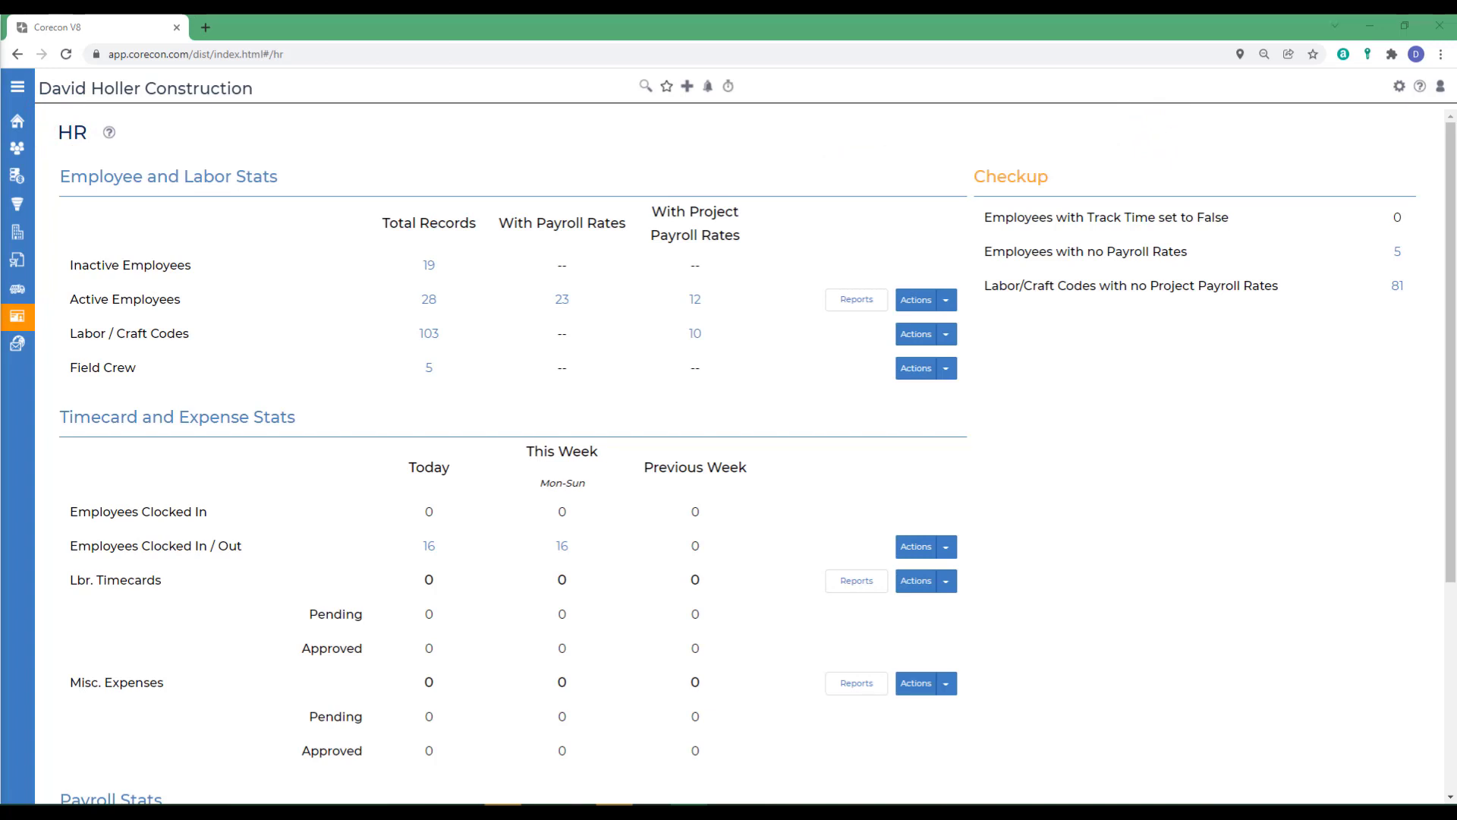
pyautogui.click(946, 548)
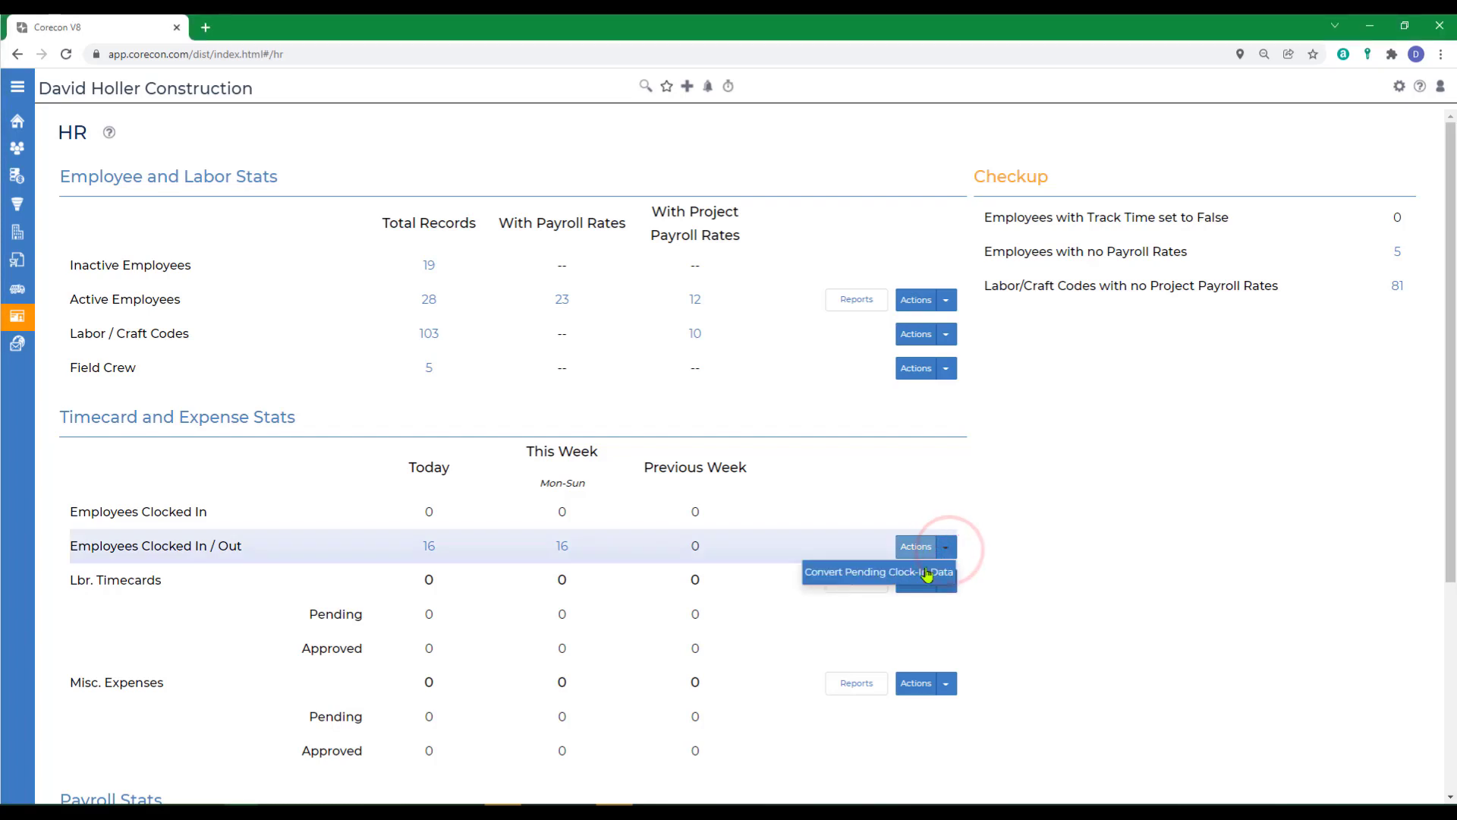
pyautogui.click(868, 579)
pyautogui.click(570, 184)
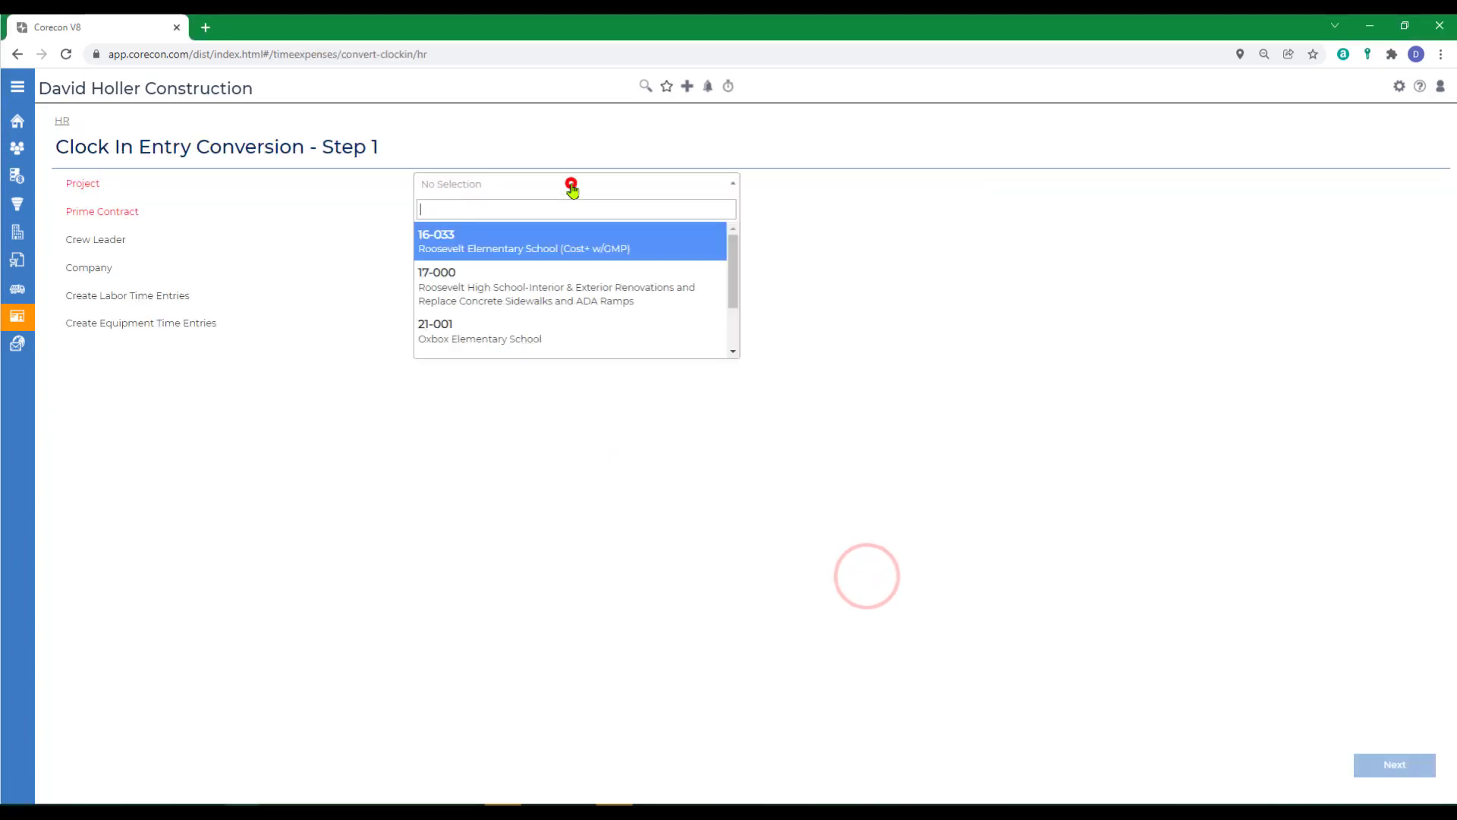
pyautogui.click(505, 289)
pyautogui.click(472, 212)
pyautogui.click(447, 324)
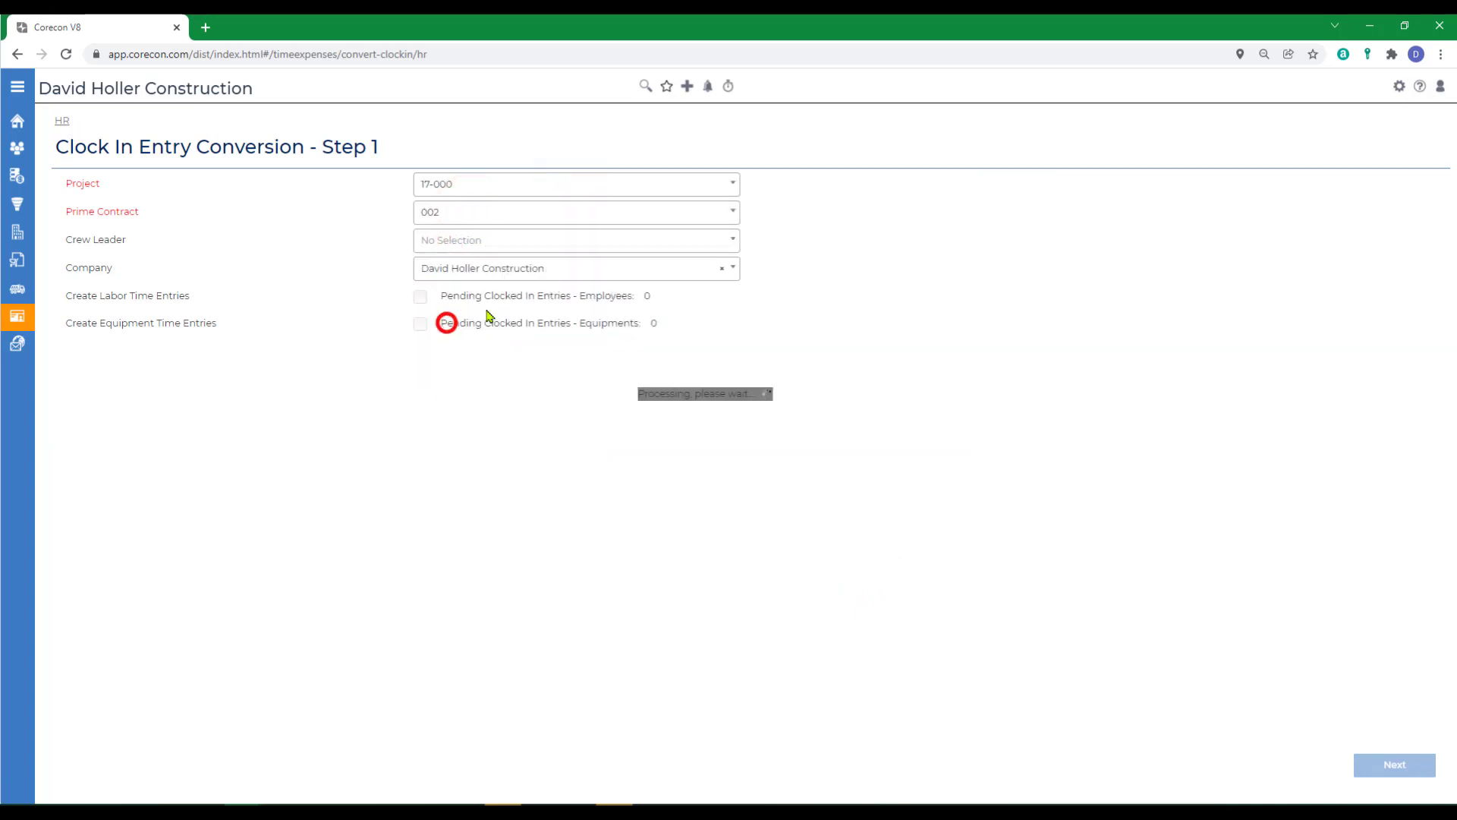
pyautogui.click(486, 241)
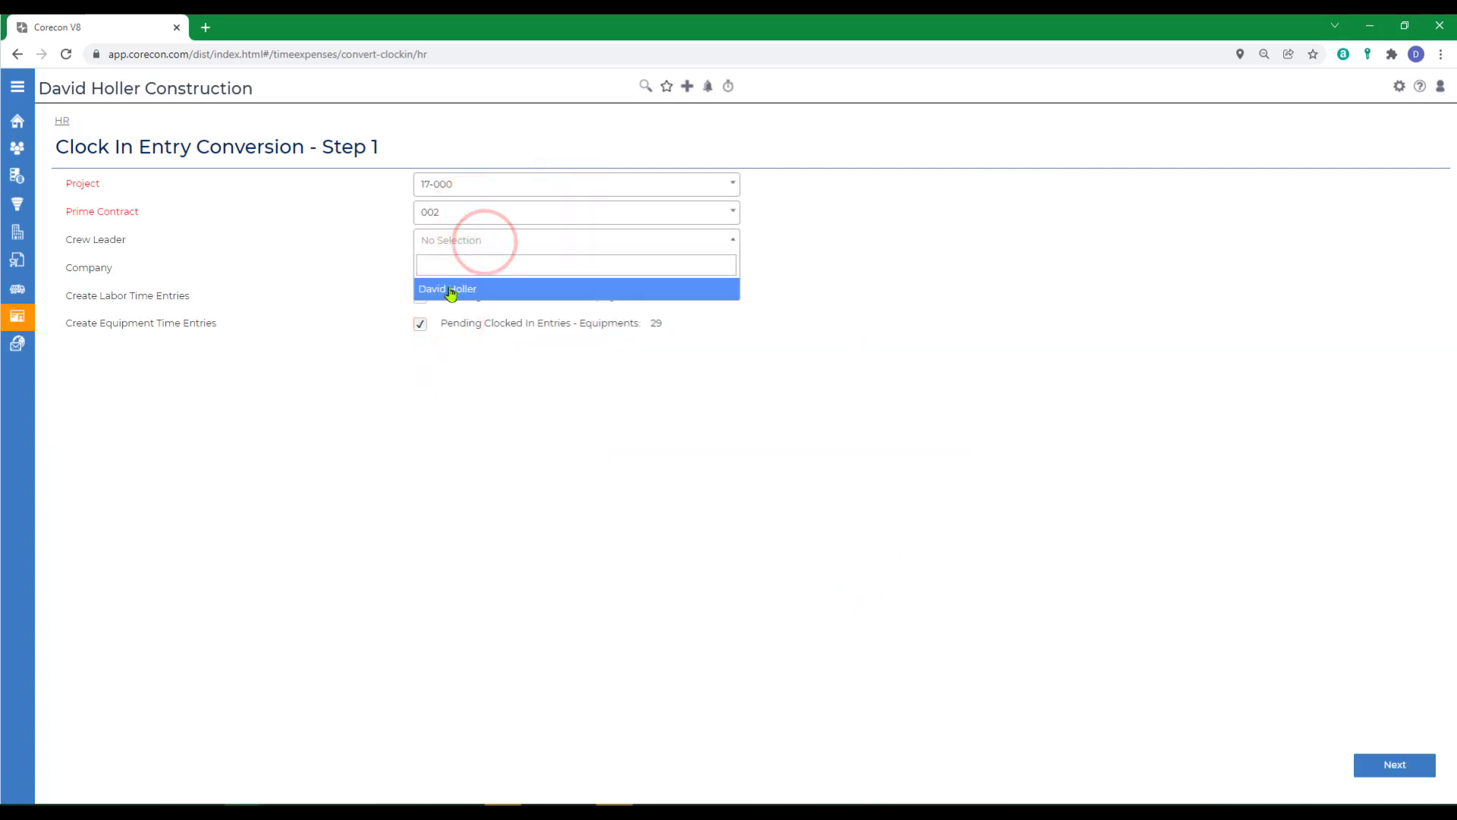
pyautogui.click(451, 292)
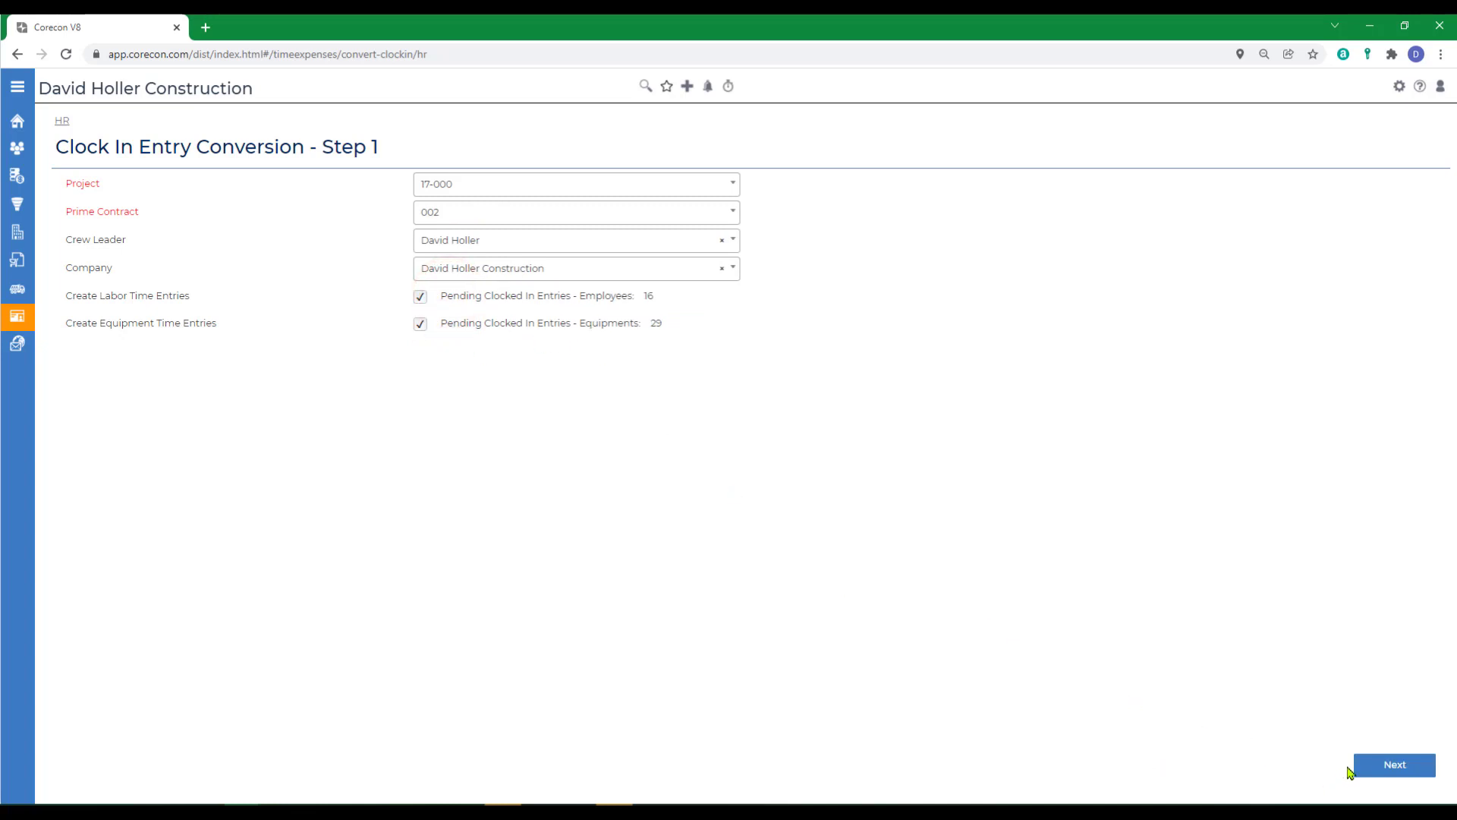
pyautogui.click(1379, 772)
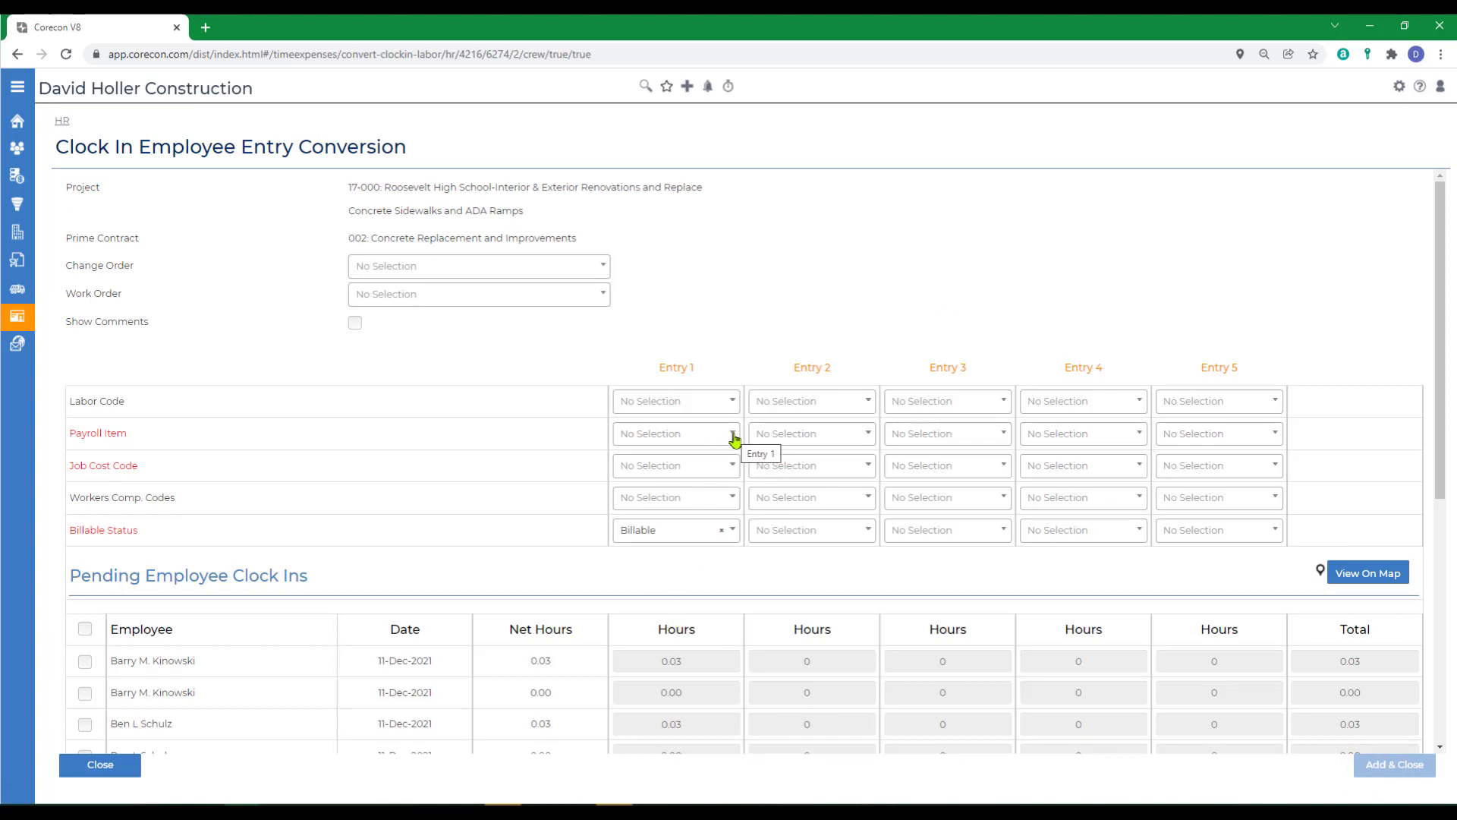
# Step: Set the payroll items to 1.0 ST for Entry 1 and 1.5 OT for Entry 2, both with job cost code 31 23 16
pyautogui.click(733, 434)
pyautogui.click(661, 494)
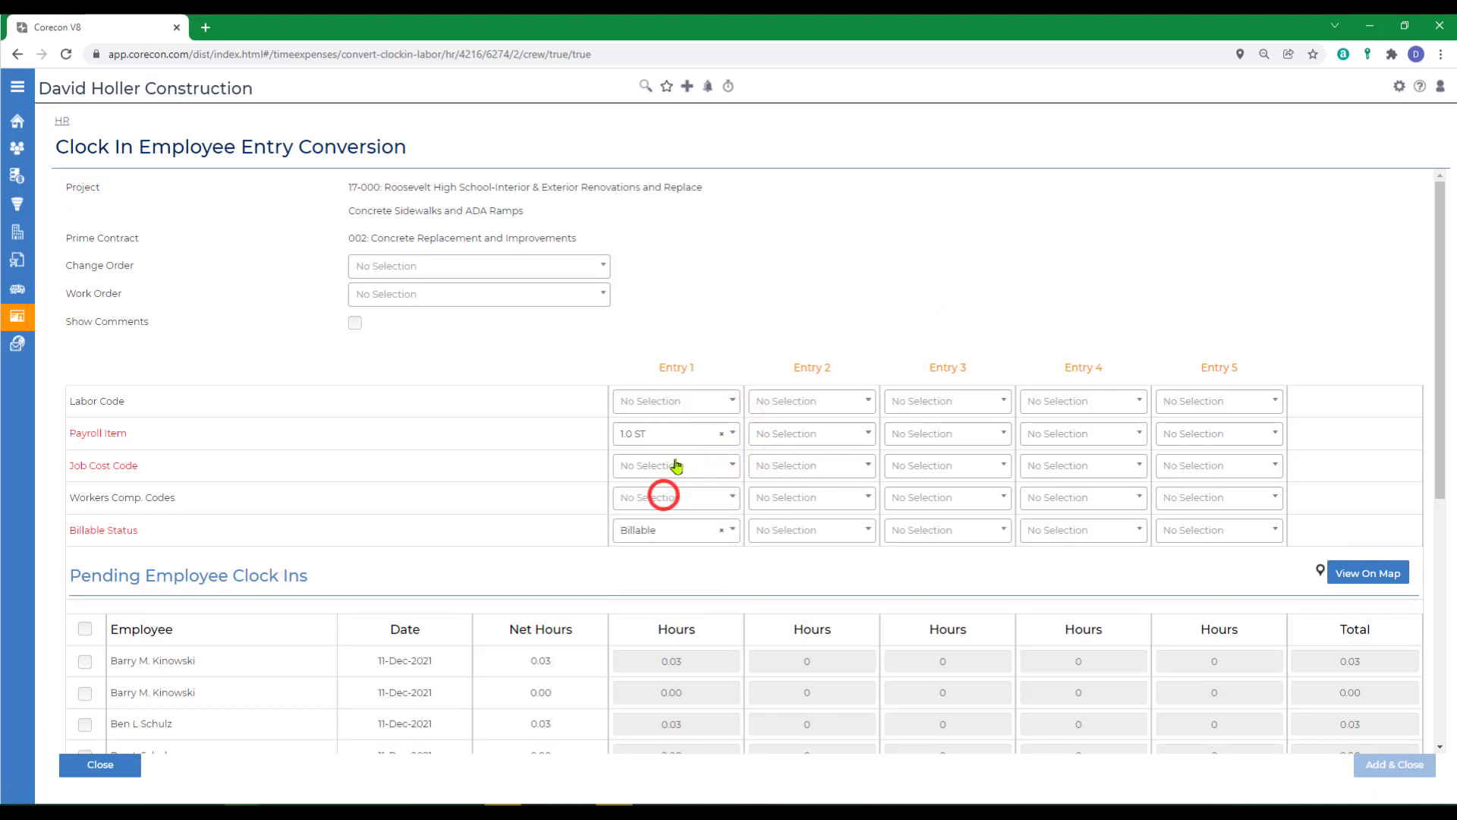
pyautogui.click(870, 436)
pyautogui.click(787, 530)
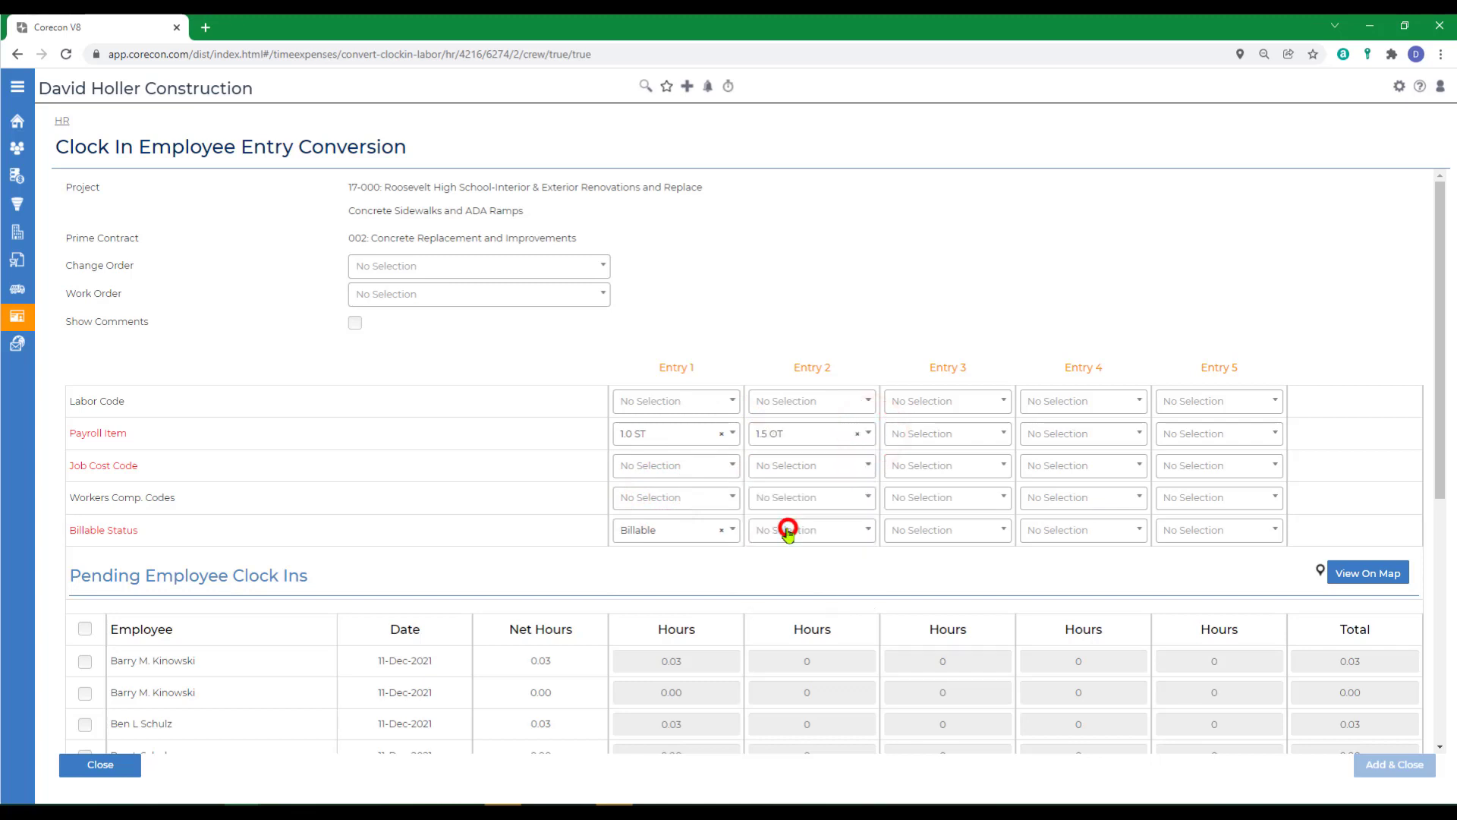
pyautogui.click(671, 467)
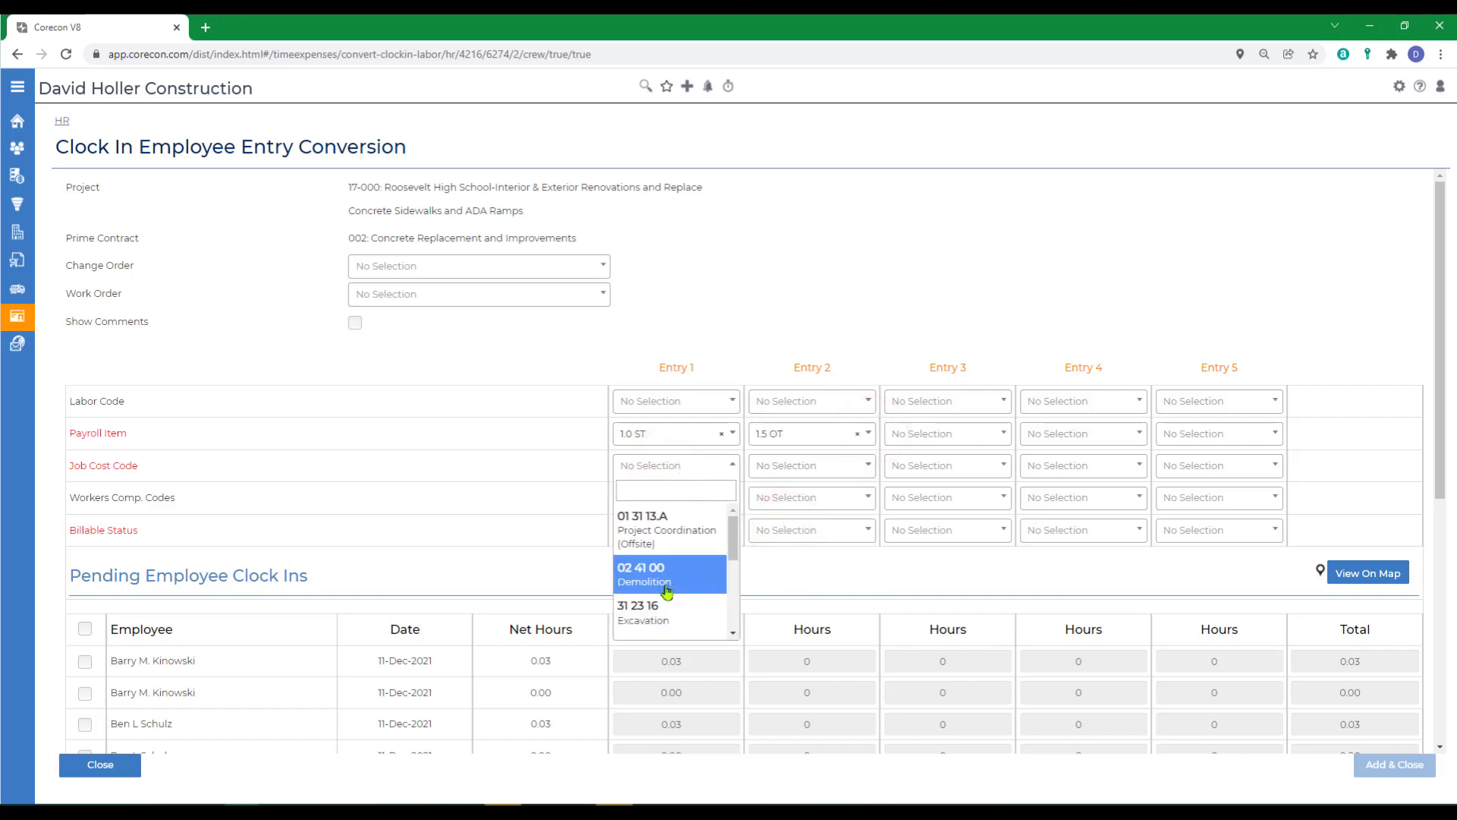
pyautogui.click(636, 607)
pyautogui.click(790, 471)
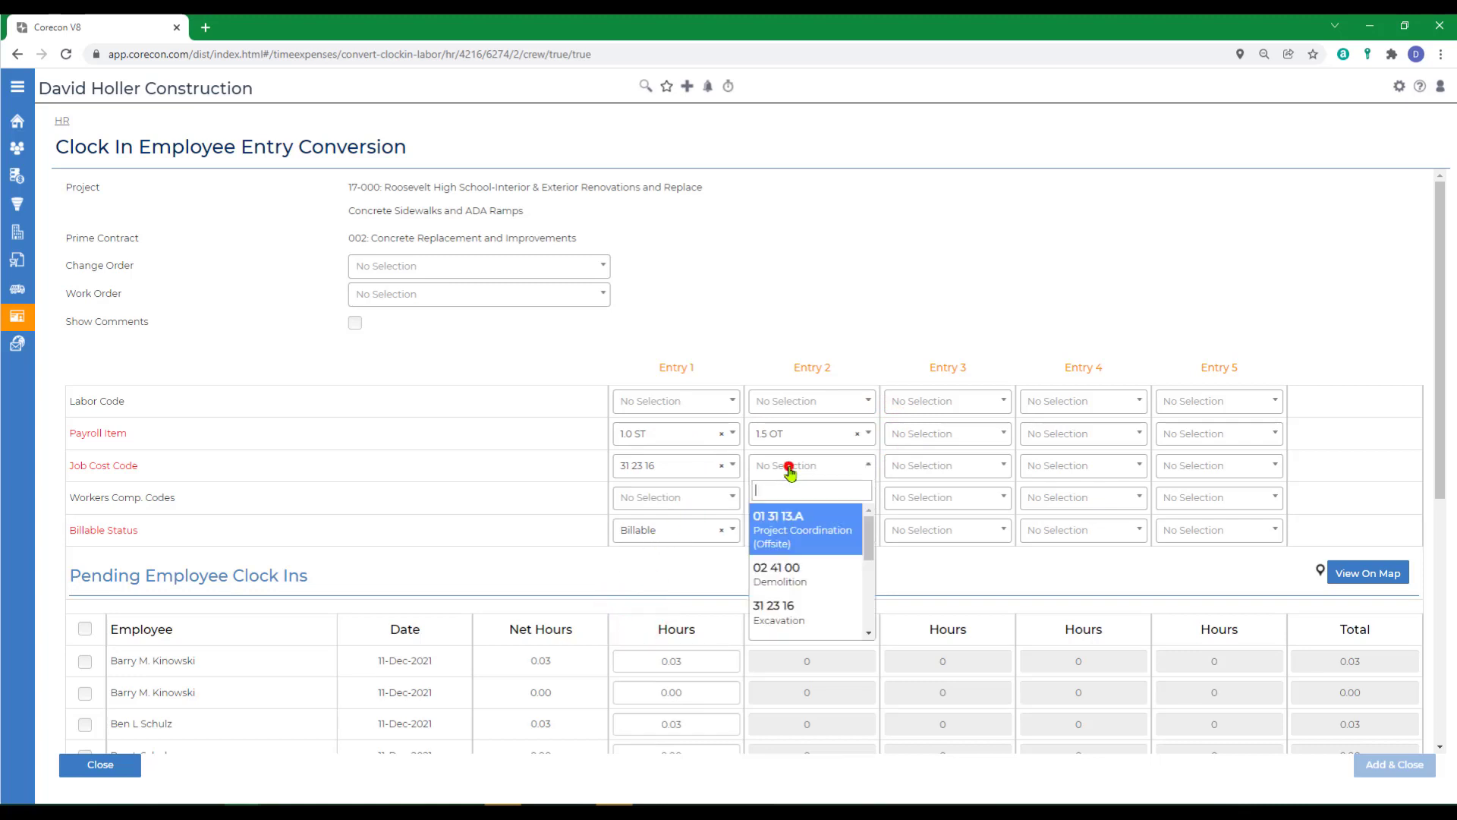
pyautogui.click(779, 610)
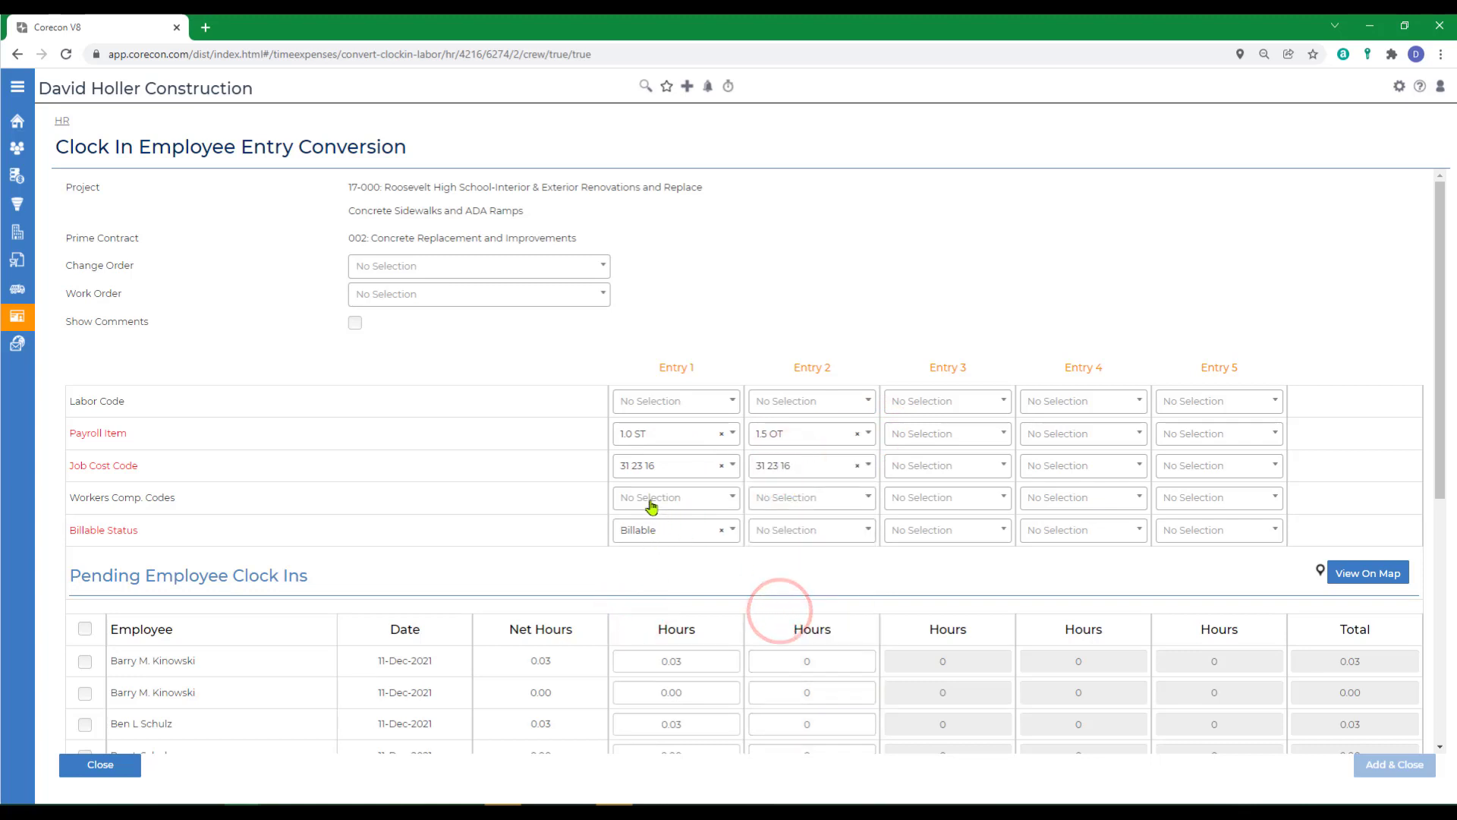
# Step: Assign workers comp code 5437 (Carpentry, NOC) to Entries 1 and 2, and set Entry 2's billable status to Billable
pyautogui.click(652, 501)
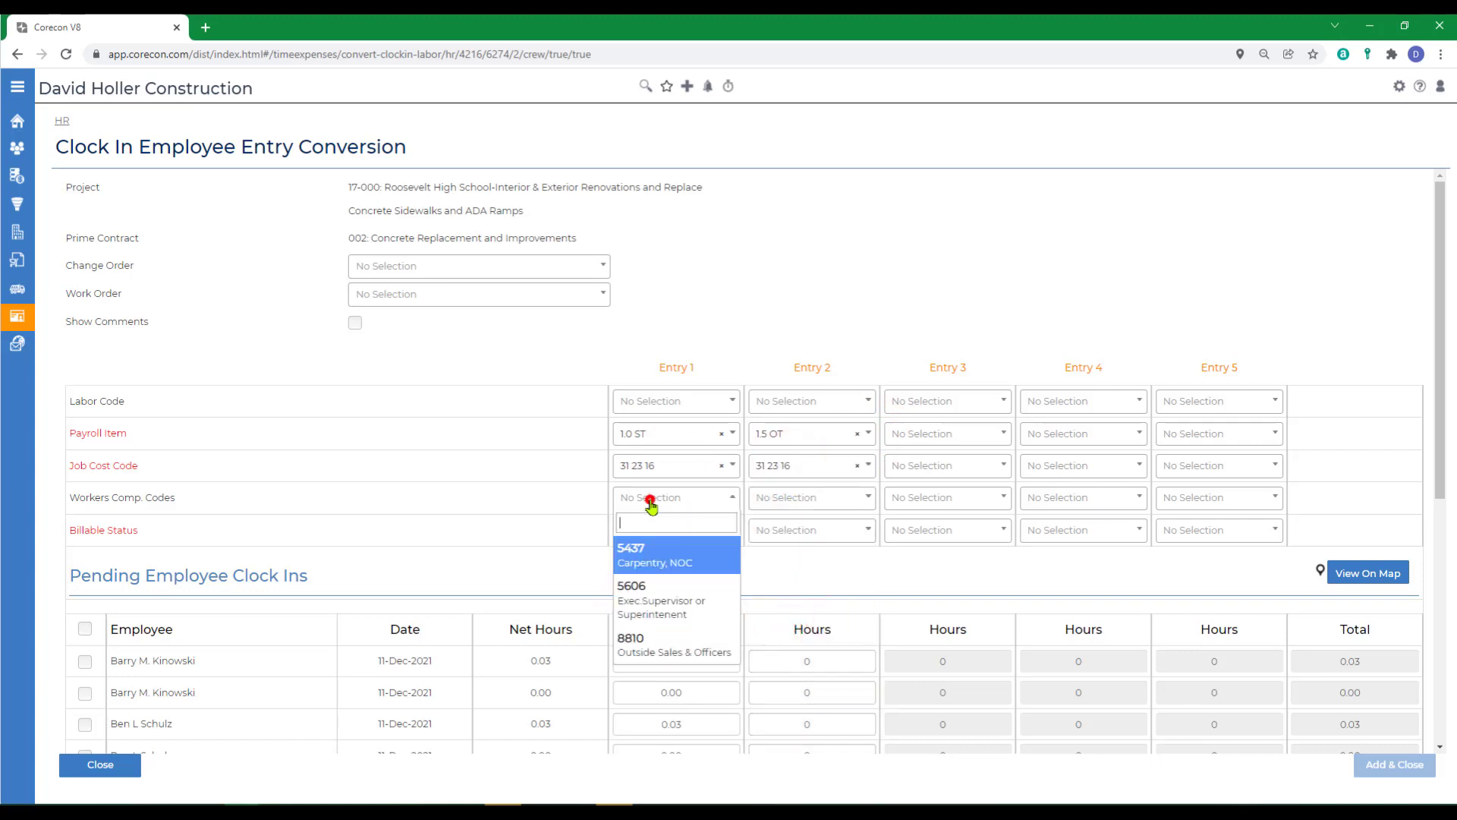
pyautogui.click(636, 562)
pyautogui.click(768, 494)
pyautogui.click(772, 560)
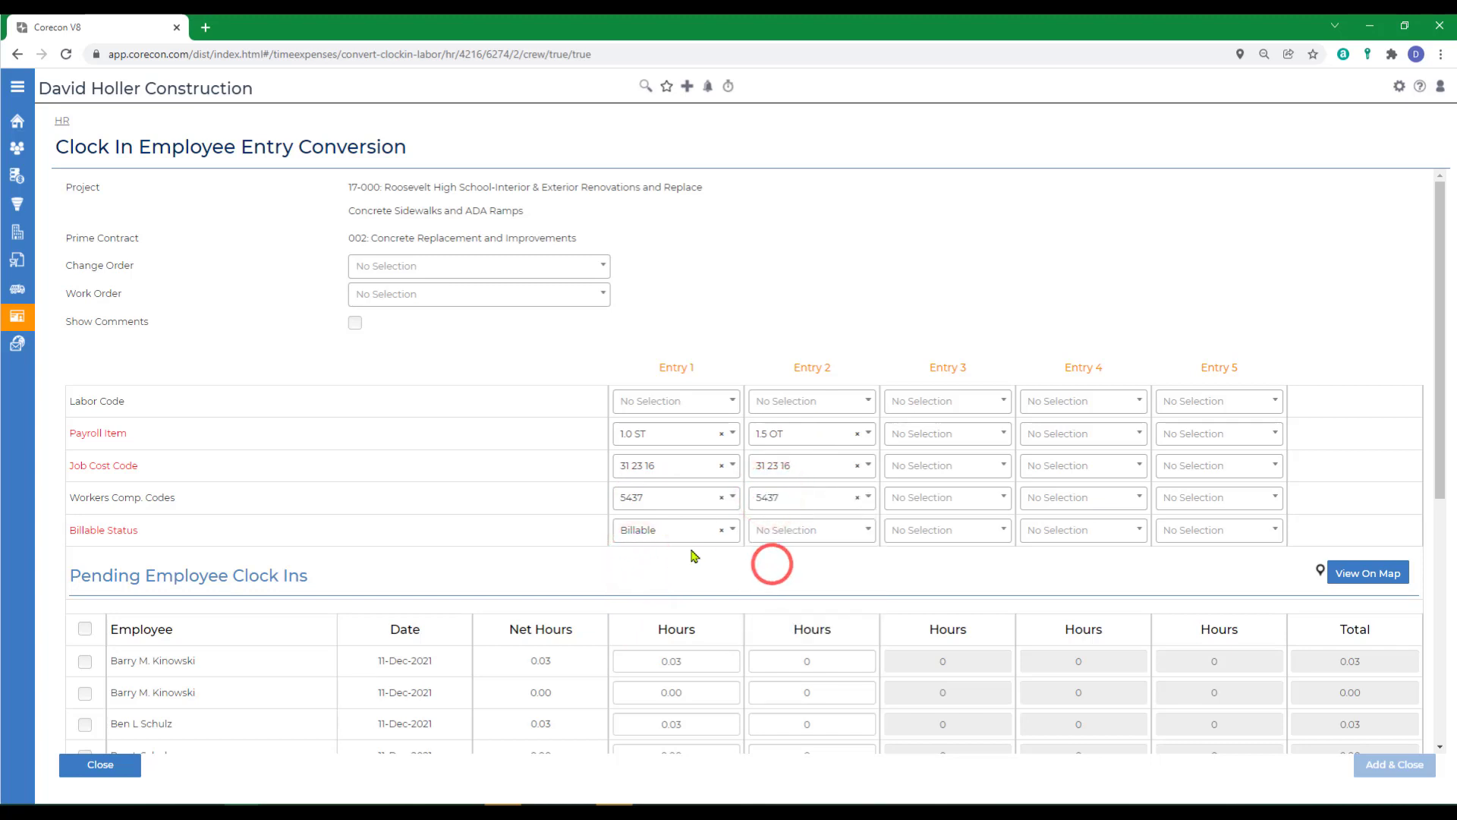
pyautogui.click(799, 531)
pyautogui.click(772, 579)
# Step: Define Entry 3 with payroll item 1.0 ST, job cost code 01 31 13.A, workers comp code 5606 and Billable status
pyautogui.click(1005, 441)
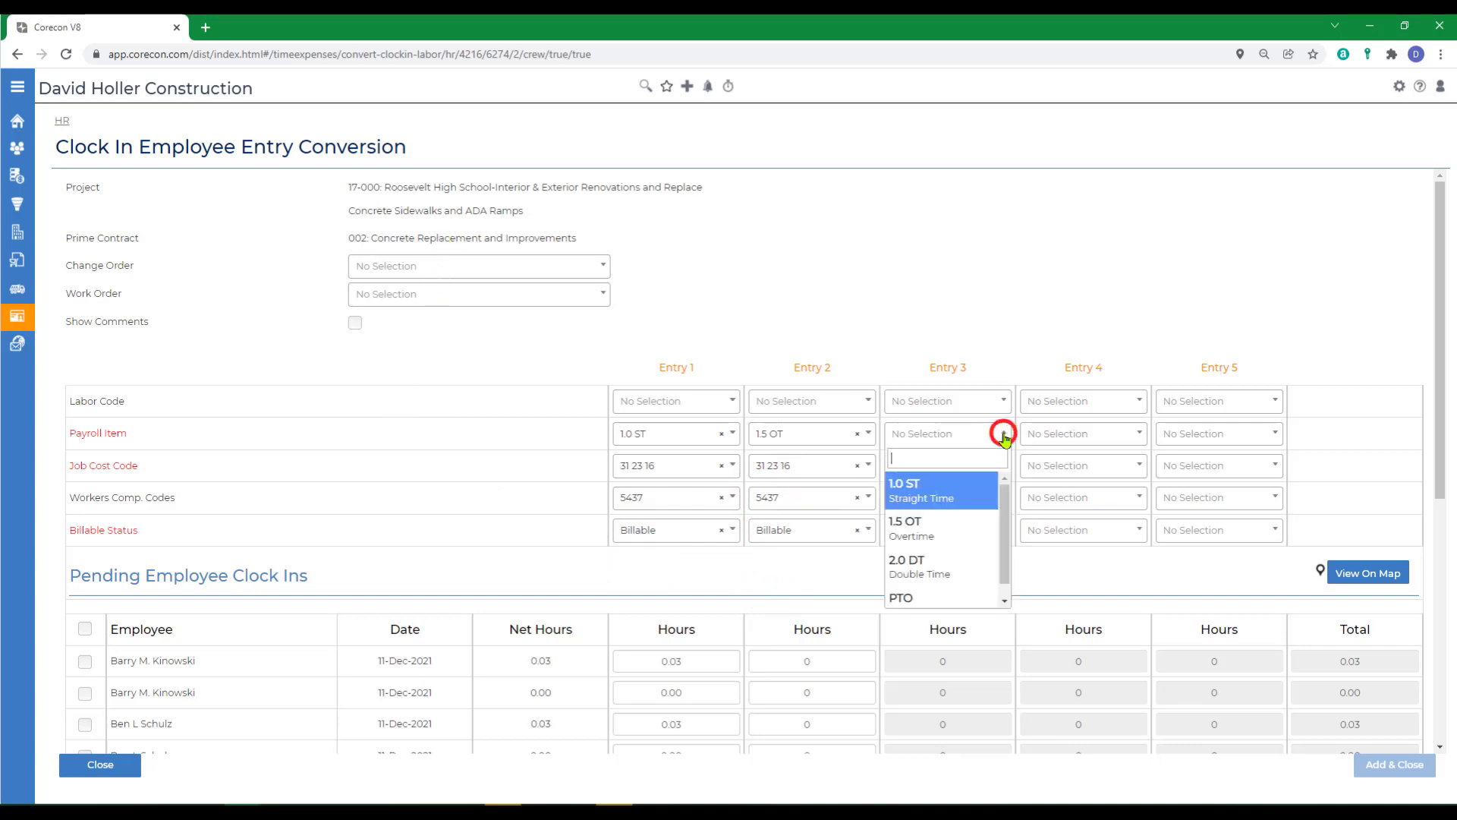
pyautogui.click(920, 495)
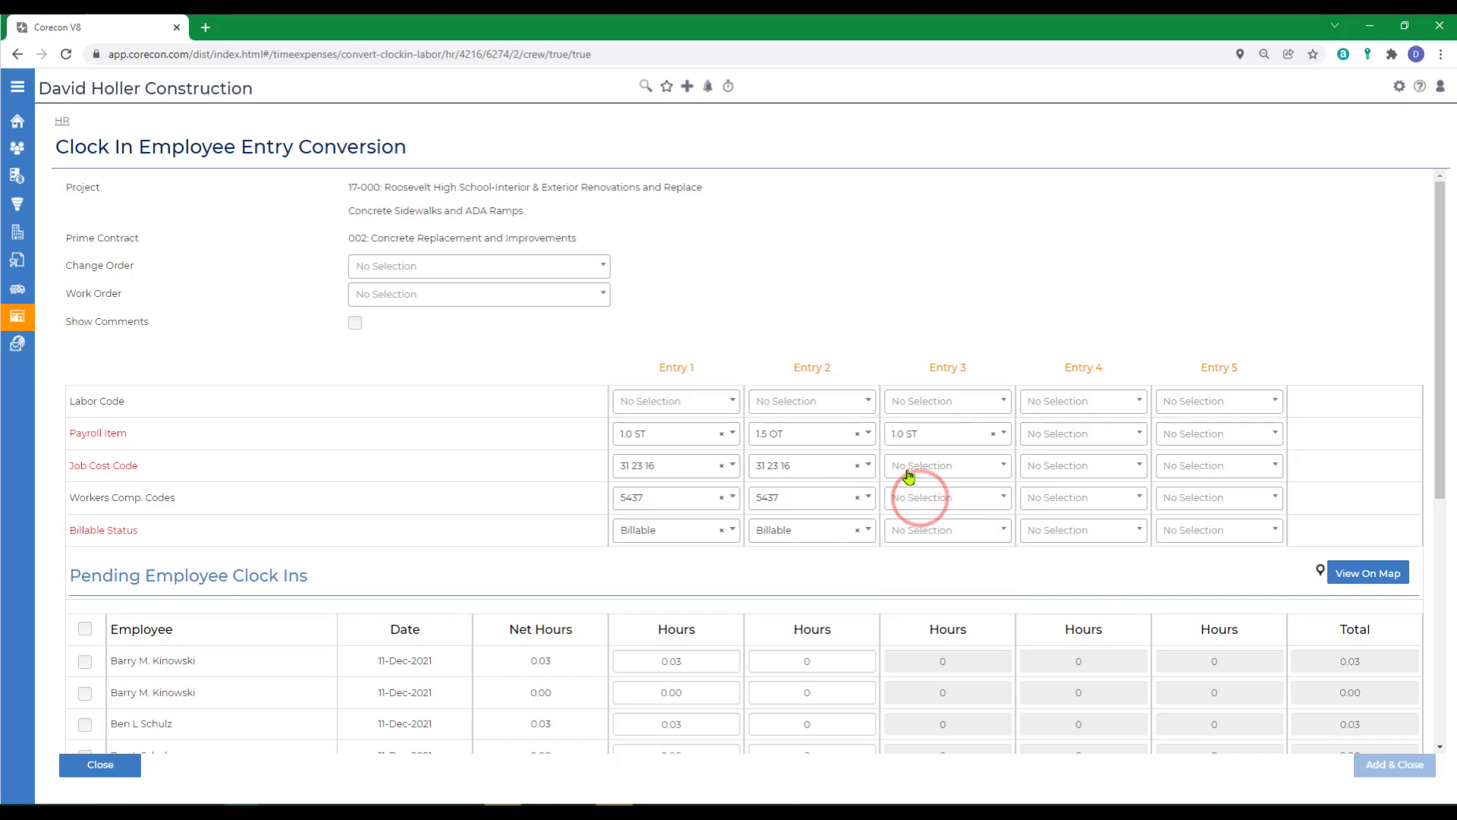
pyautogui.click(908, 466)
pyautogui.click(920, 541)
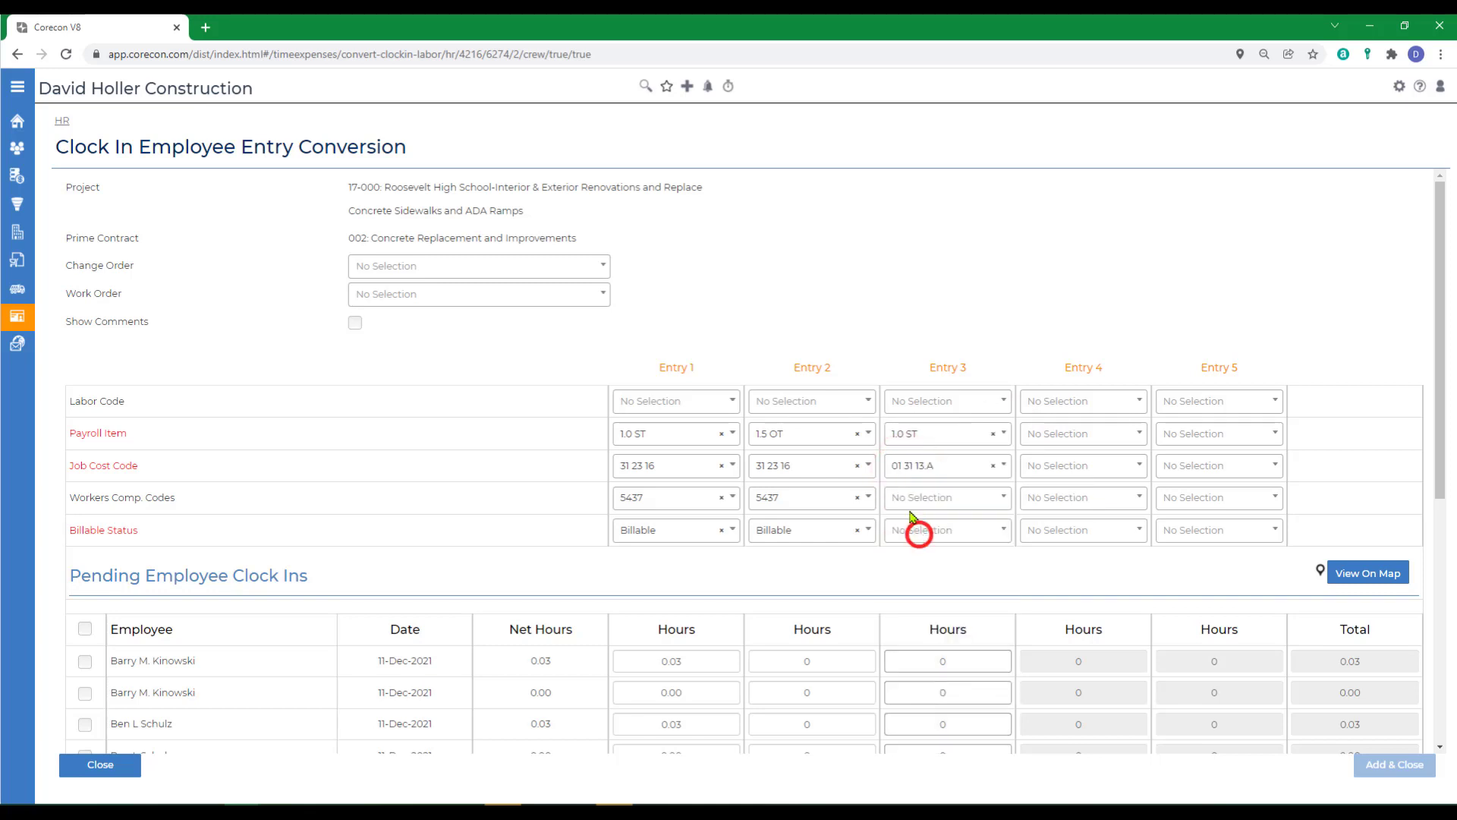
pyautogui.click(912, 498)
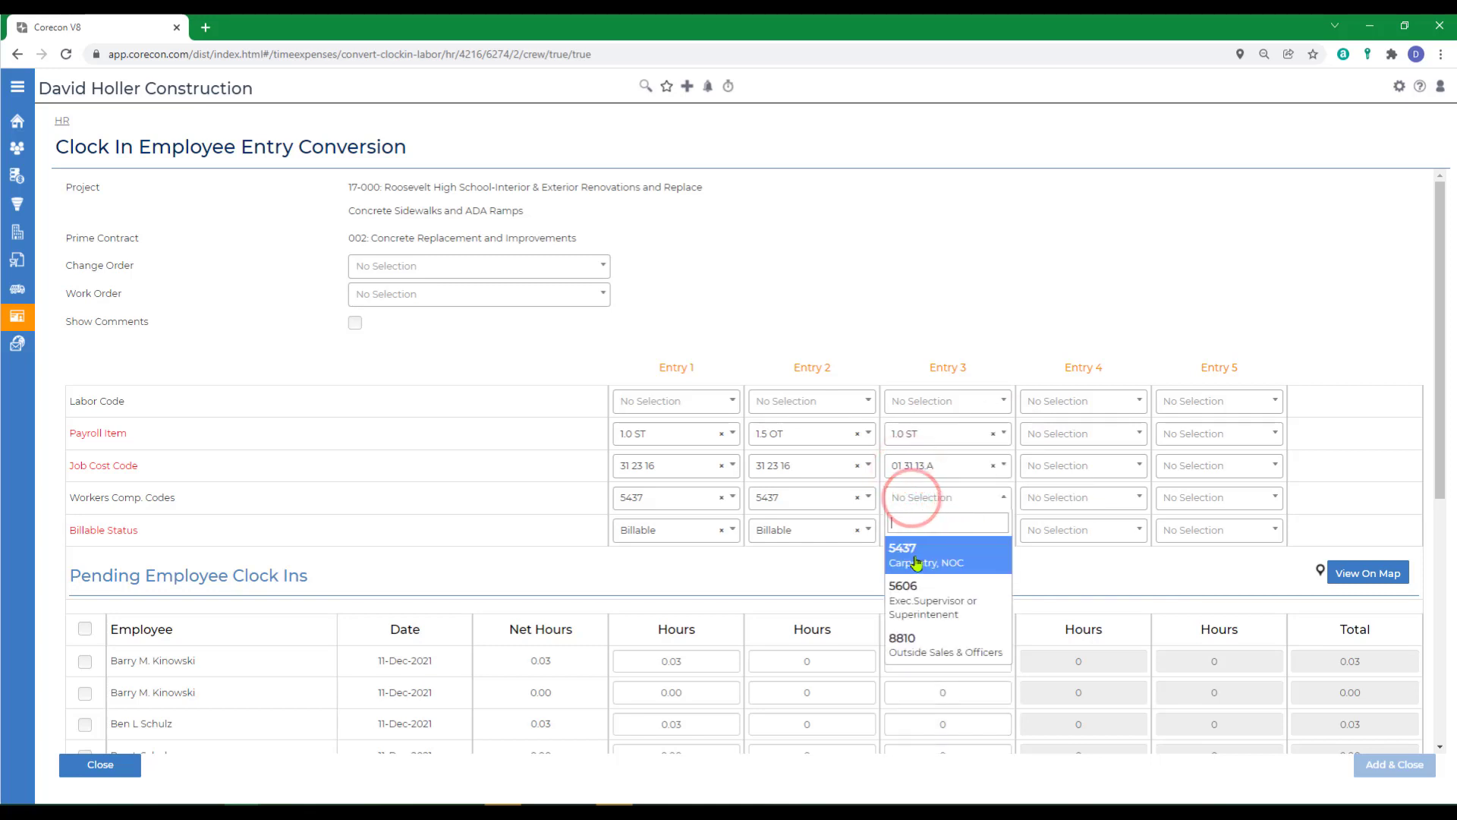
pyautogui.click(920, 604)
pyautogui.click(921, 531)
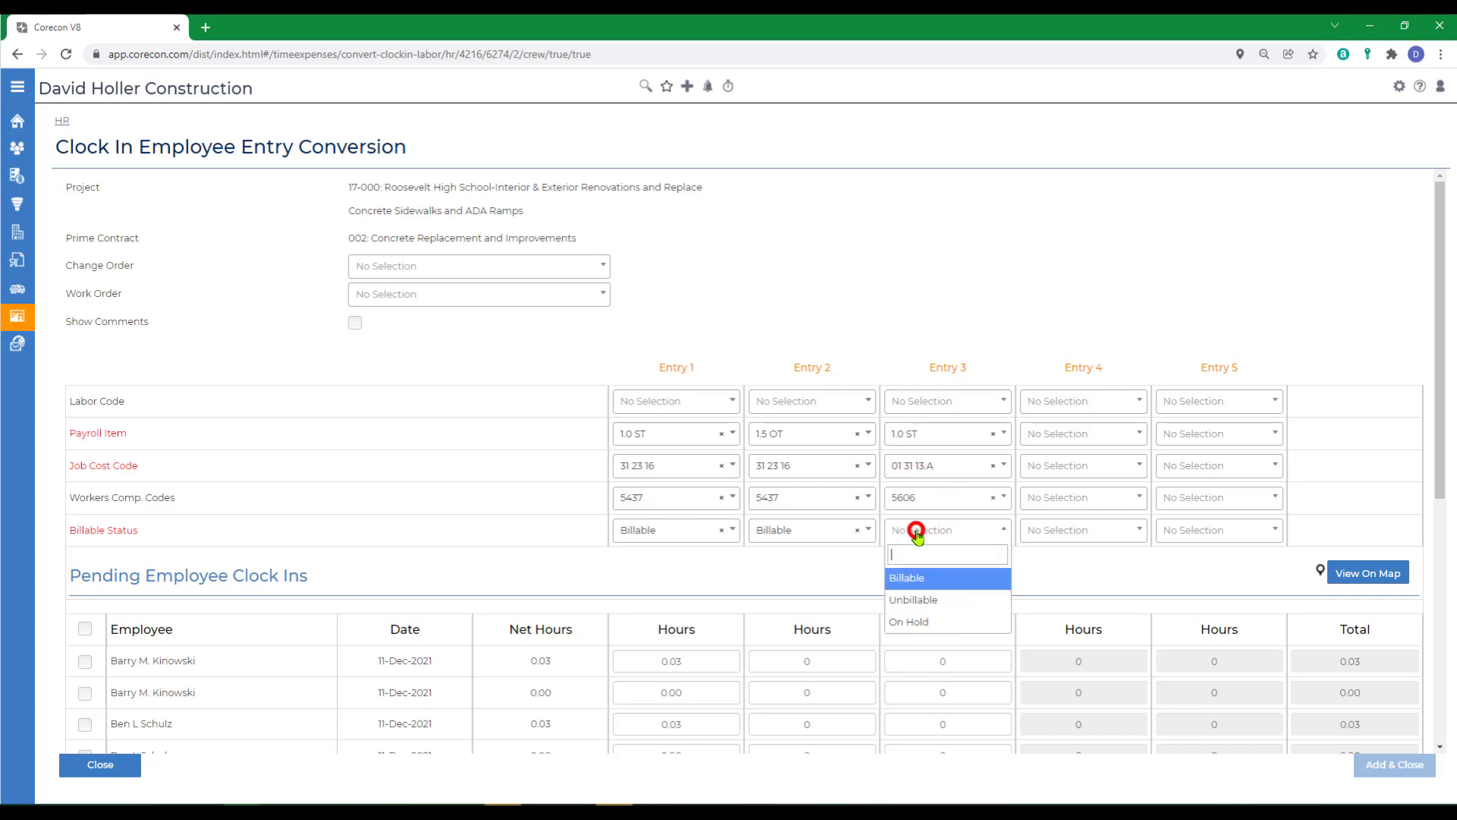
pyautogui.click(911, 580)
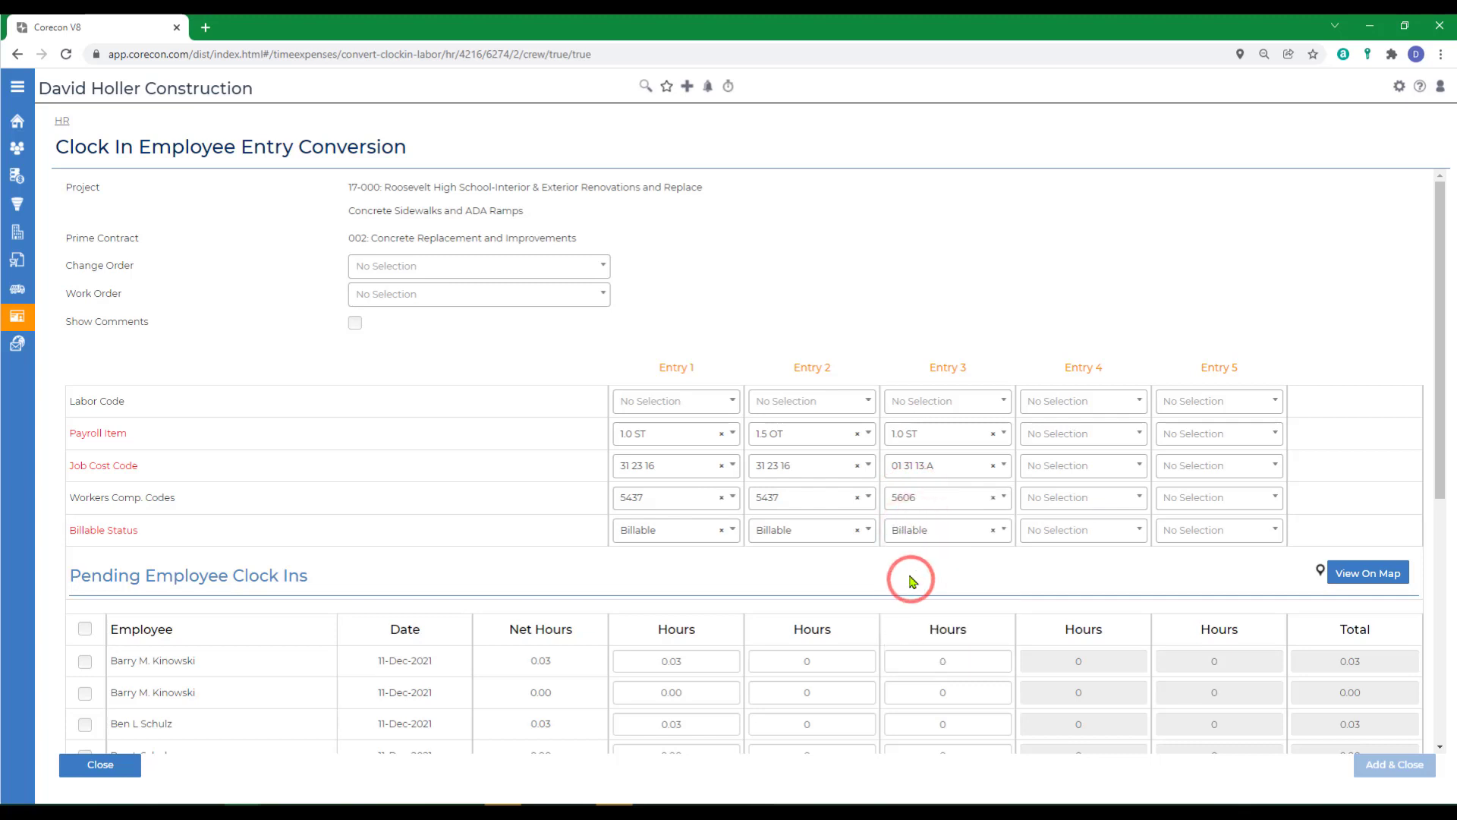
# Step: Enter 8 hours in Entry 1 for the first four pending employee rows, plus 2 hours in Entry 2 for the first row
pyautogui.scroll(-2, 920, 574)
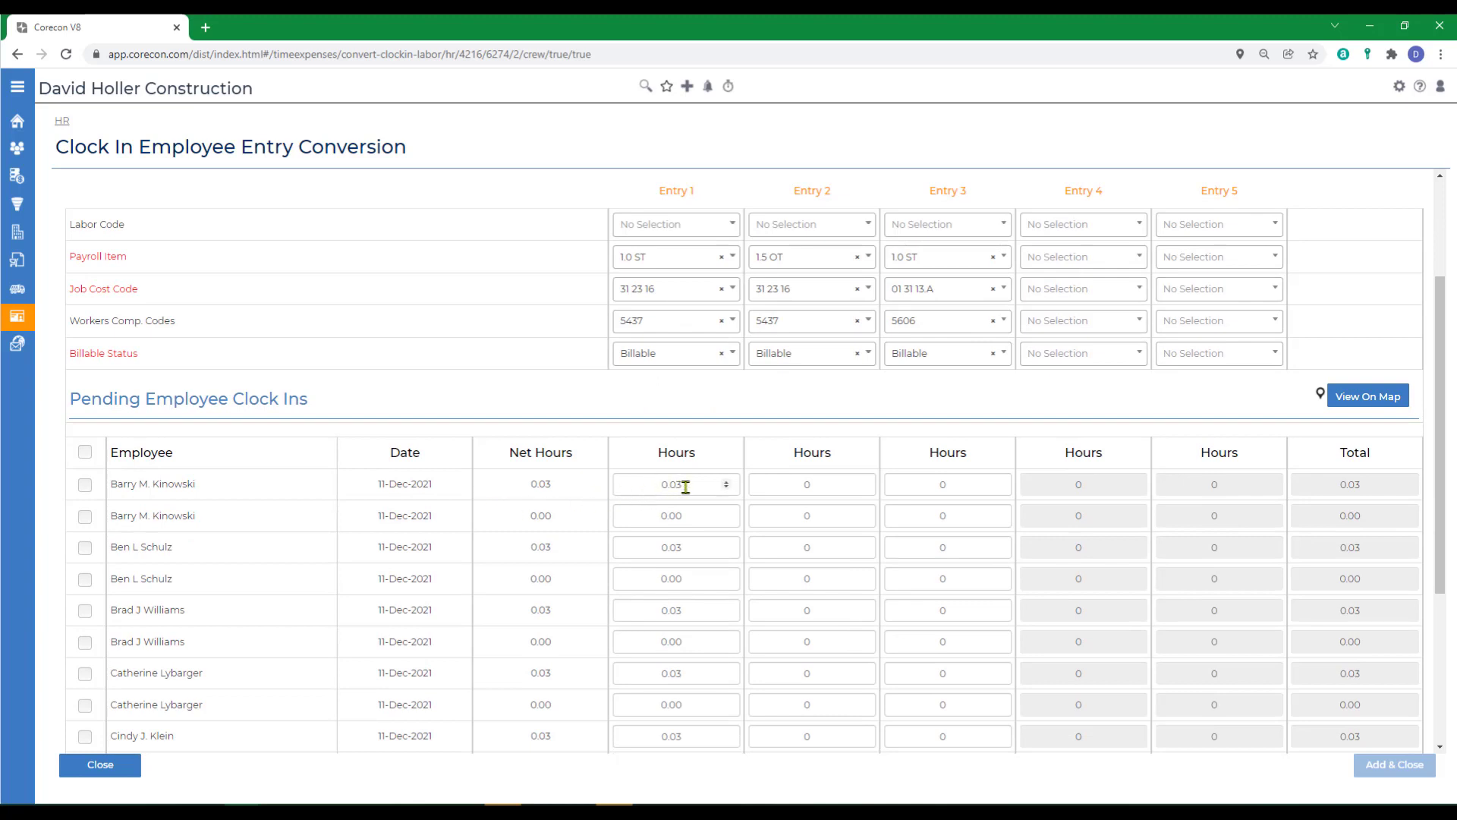
pyautogui.moveTo(686, 486); pyautogui.dragTo(650, 487)
pyautogui.write('8')
pyautogui.click(813, 484)
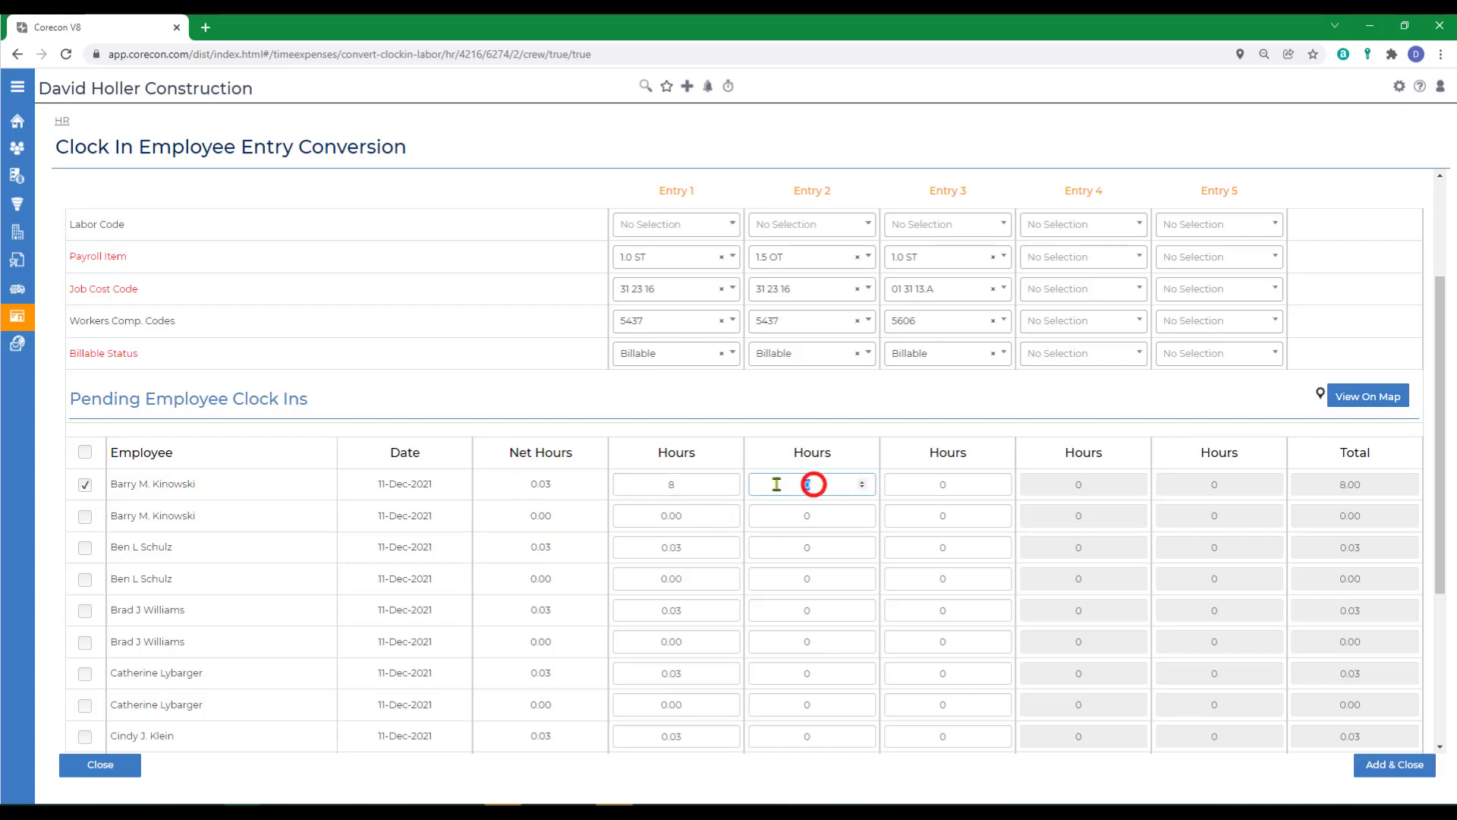
pyautogui.write('2')
pyautogui.click(690, 517)
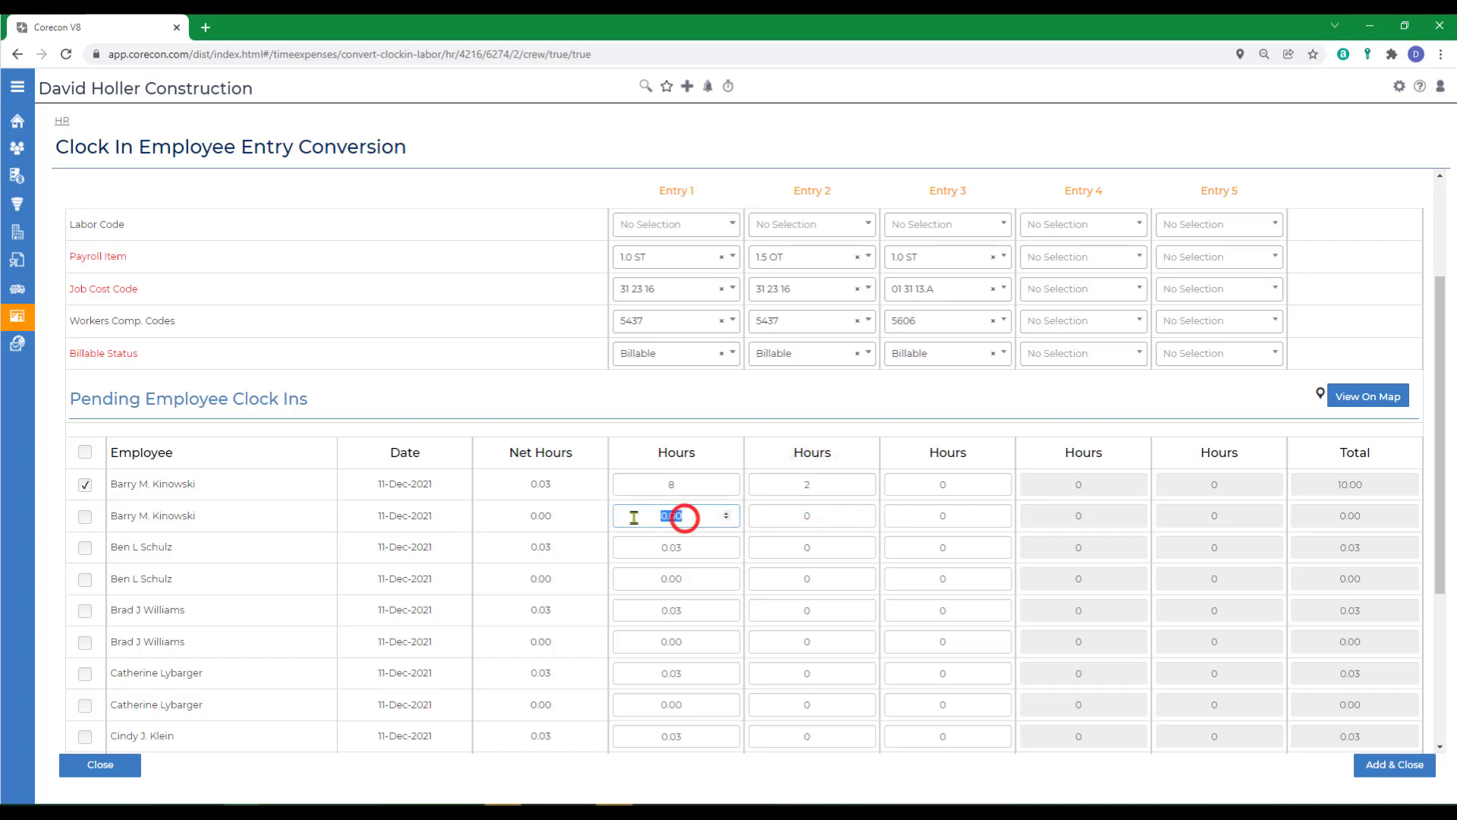
pyautogui.write('8')
pyautogui.click(692, 550)
pyautogui.write('8')
pyautogui.click(680, 578)
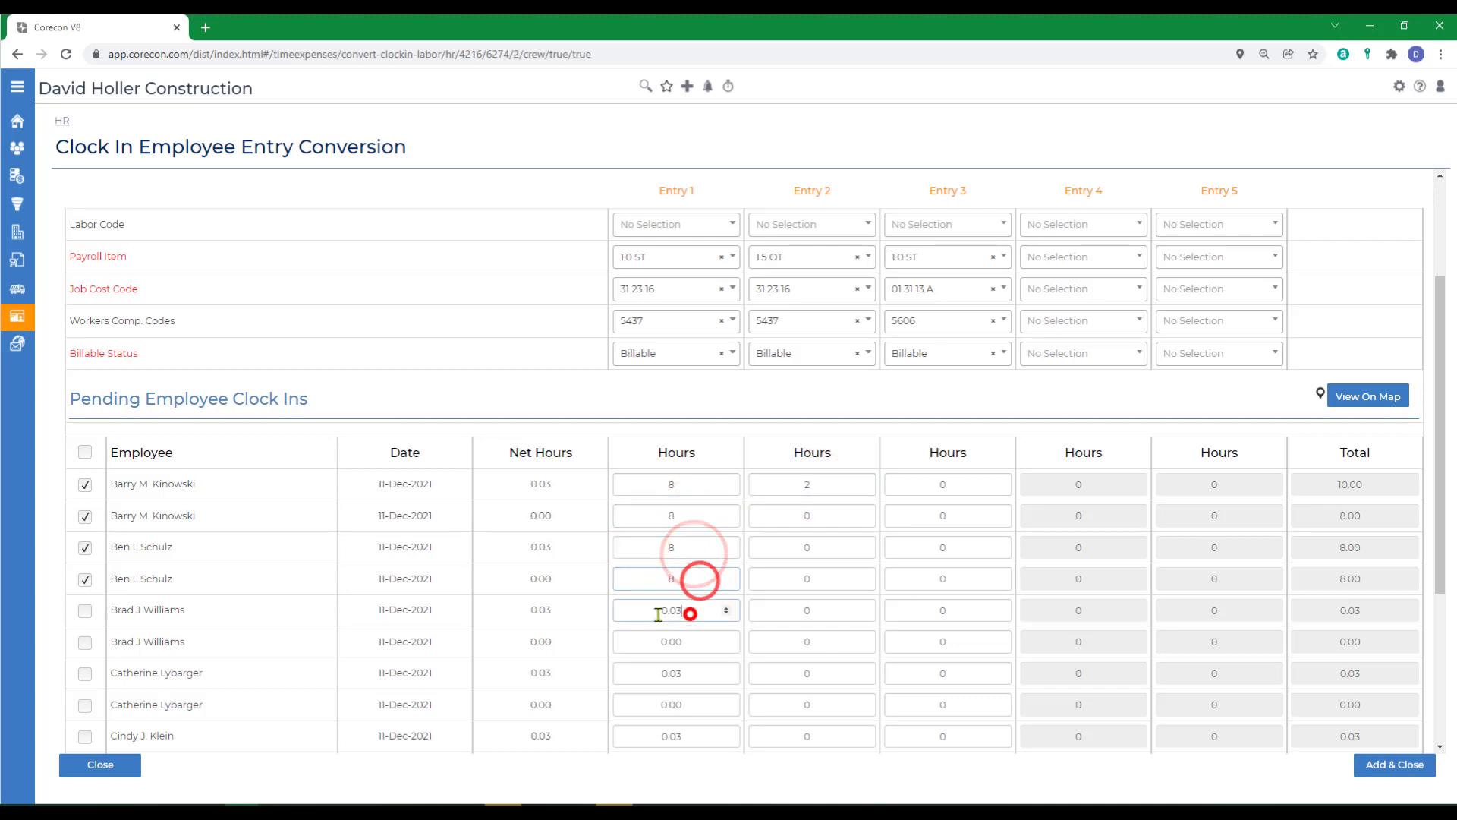
pyautogui.write('8')
# Step: Enter 4 hours in Entry 1 for the fifth to seventh pending employee rows and 5 hours for the eighth
pyautogui.click(689, 612)
pyautogui.write('4')
pyautogui.click(683, 645)
pyautogui.write('4')
pyautogui.click(687, 676)
pyautogui.write('4')
pyautogui.scroll(-2, 686, 676)
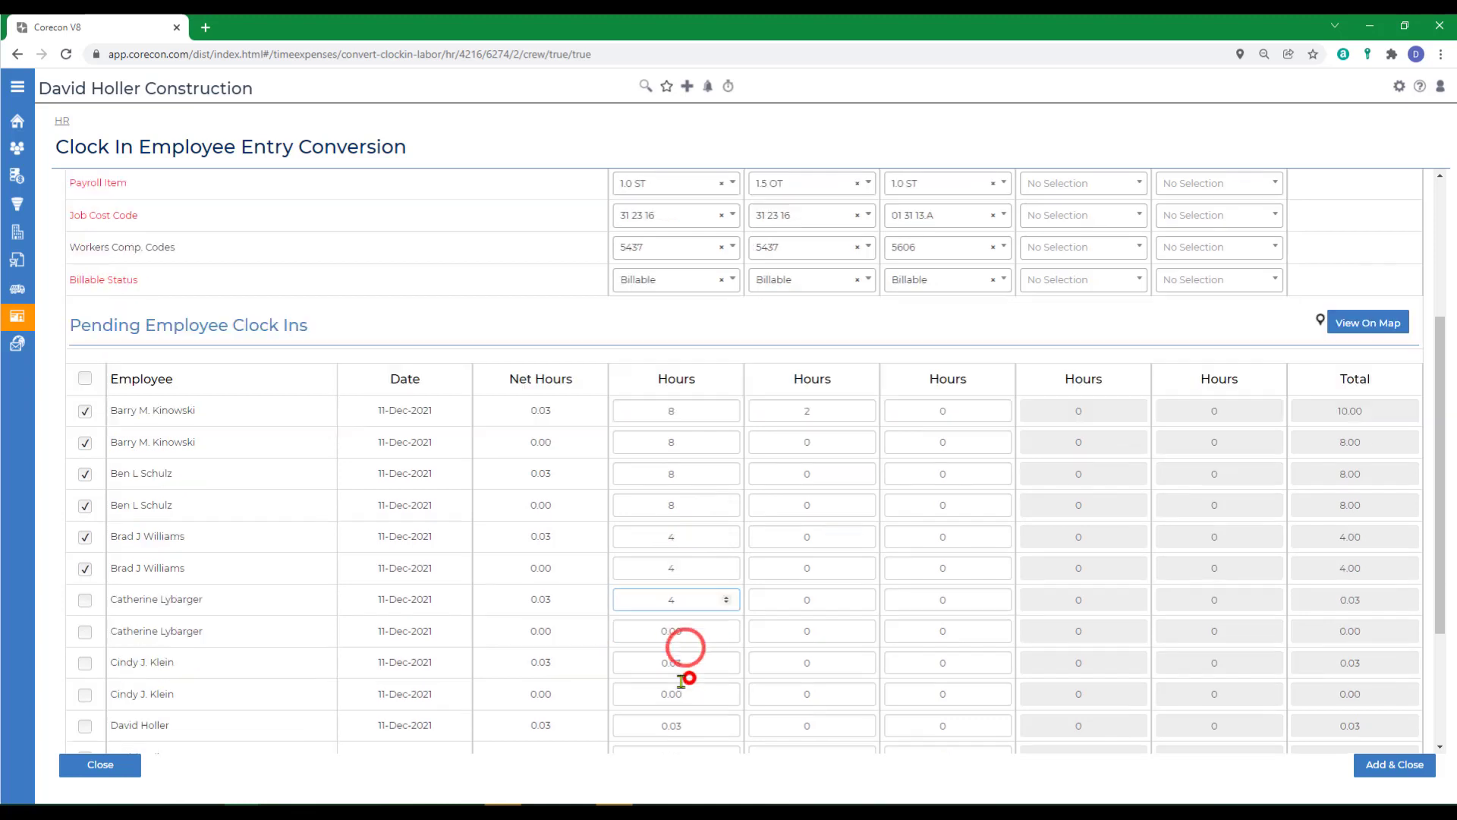
pyautogui.click(695, 528)
pyautogui.write('5')
# Step: Enter 8 hours in Entry 1 for the ninth to fourteenth pending employee rows
pyautogui.click(698, 561)
pyautogui.click(693, 660)
pyautogui.write('8')
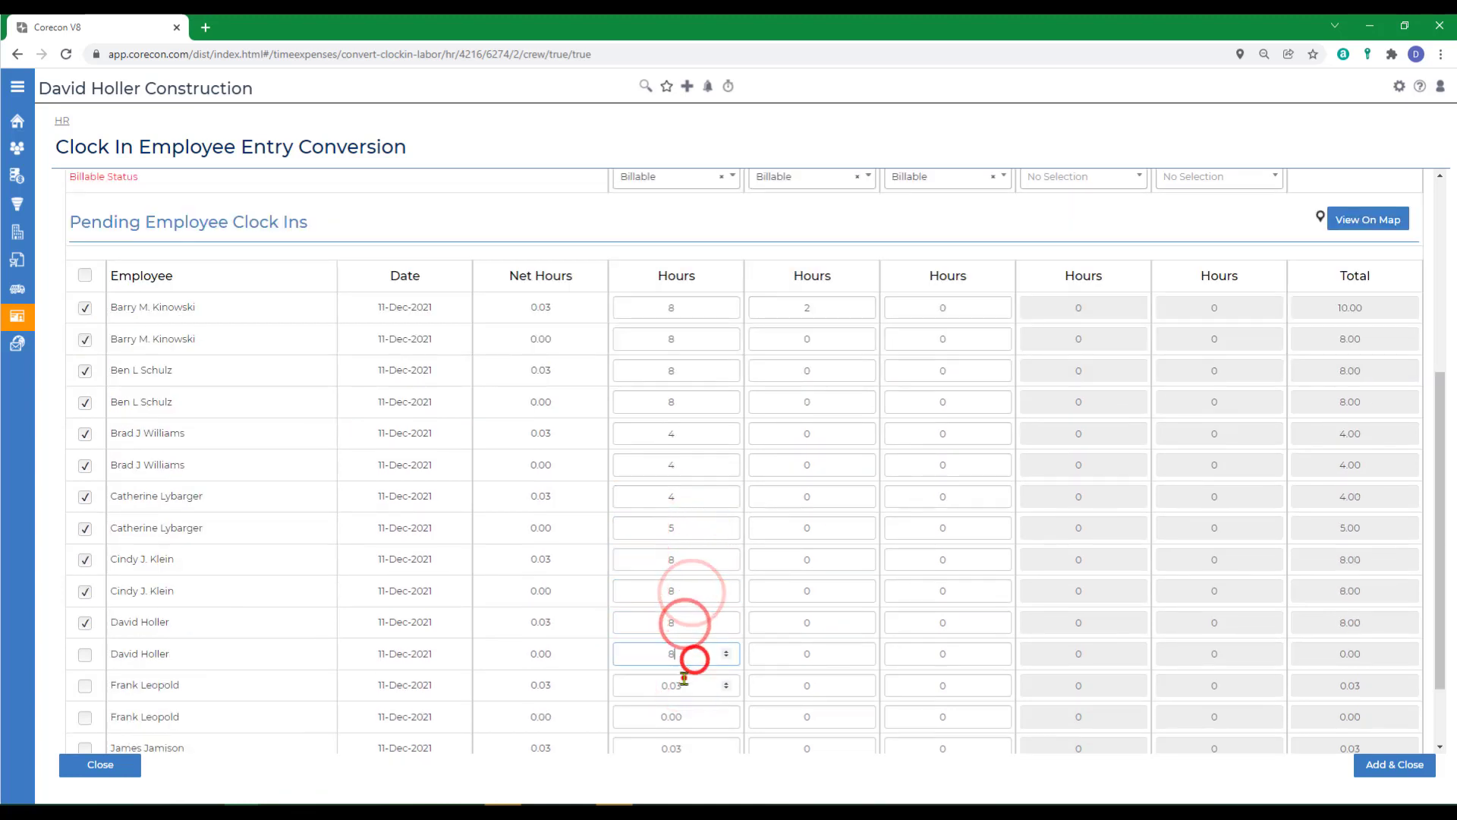
pyautogui.click(684, 678)
pyautogui.write('8')
pyautogui.click(681, 721)
pyautogui.write('8')
# Step: Enter 8 hours in Entry 2 for the second row; set the eleventh and twelfth rows to 0 in Entry 1 and 8 in Entry 3
pyautogui.click(792, 337)
pyautogui.write('8')
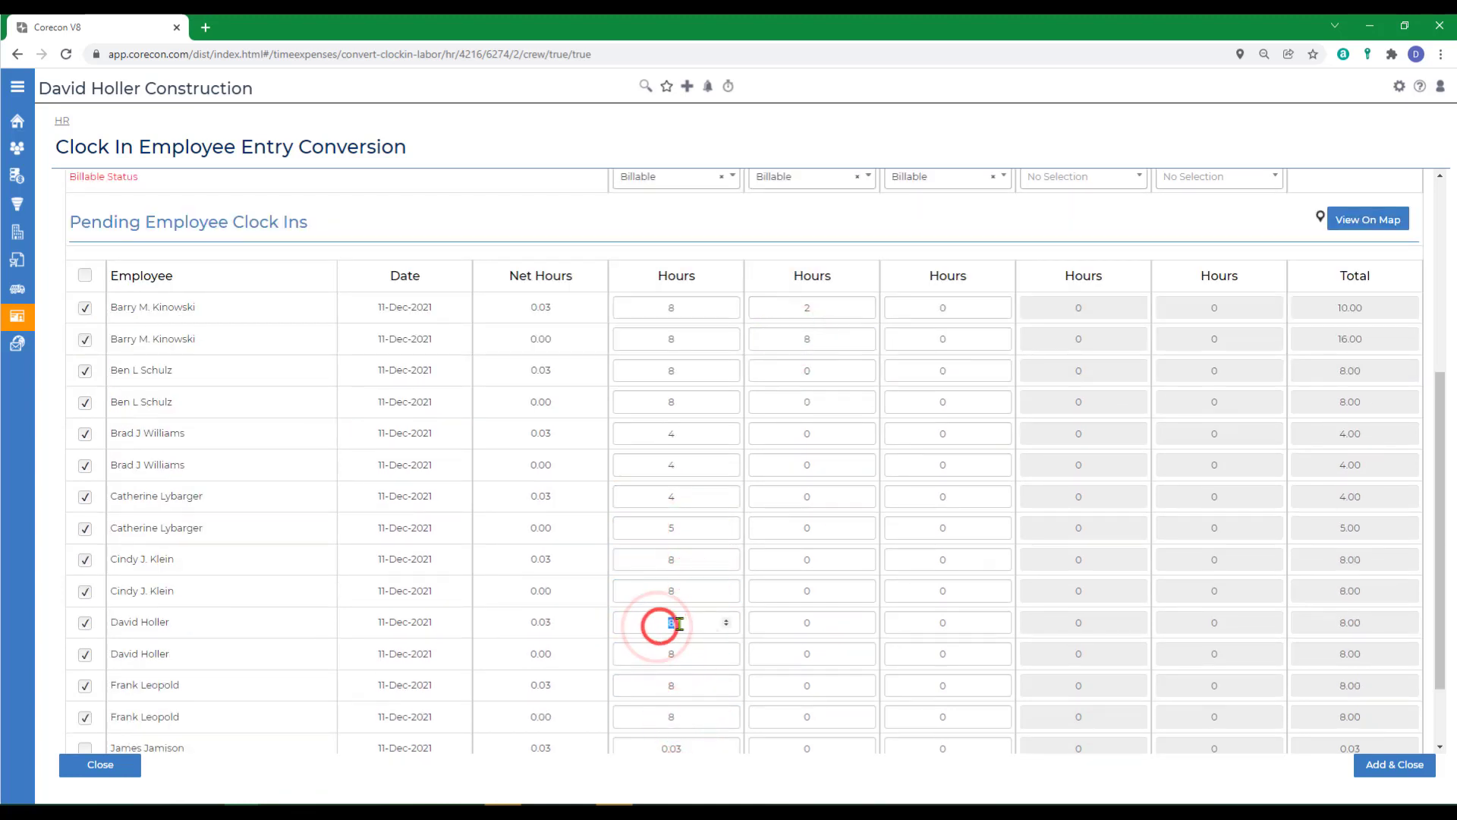
pyautogui.write('0')
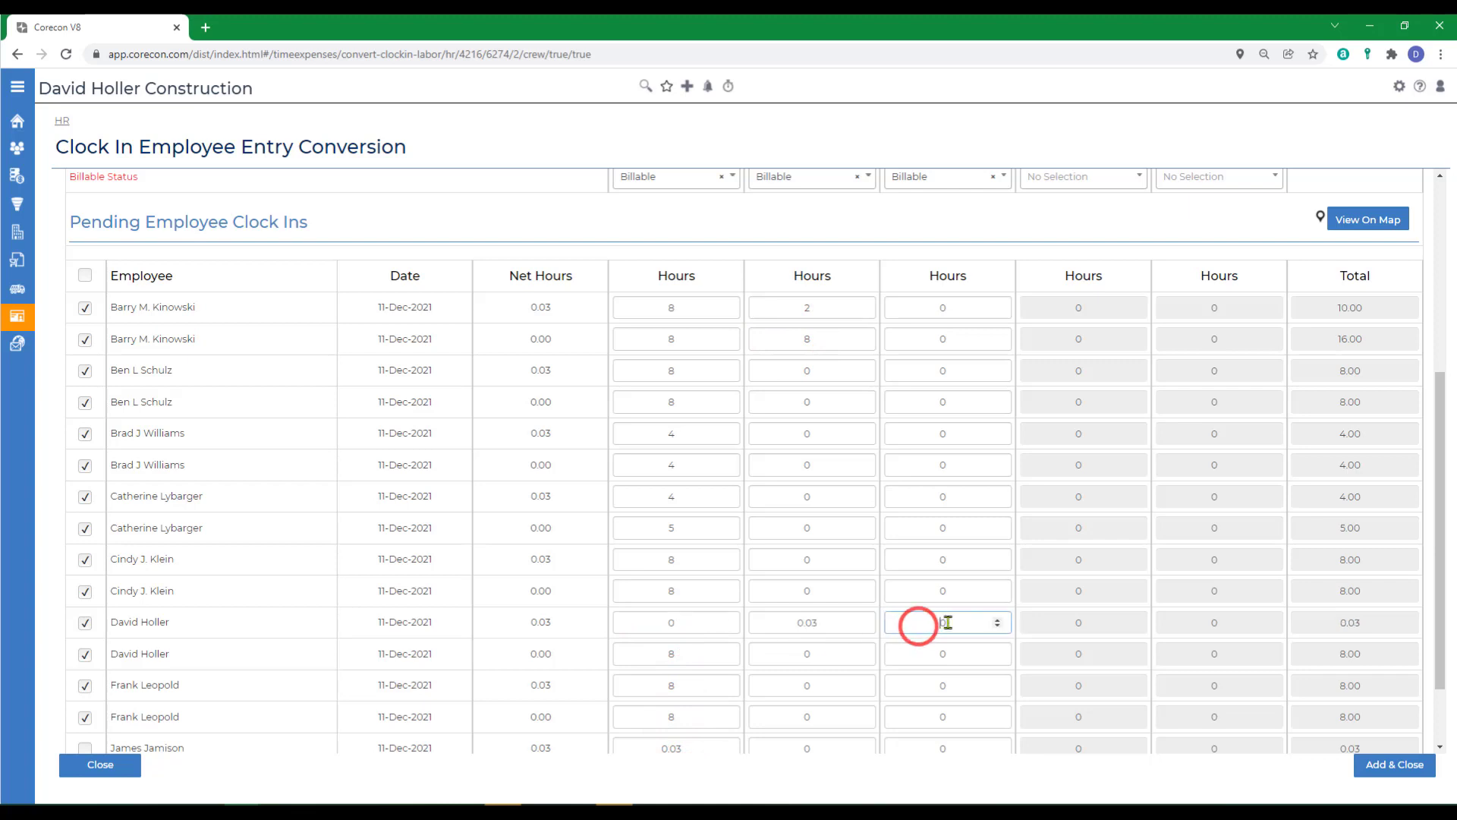
pyautogui.doubleClick(943, 621)
pyautogui.doubleClick(661, 653)
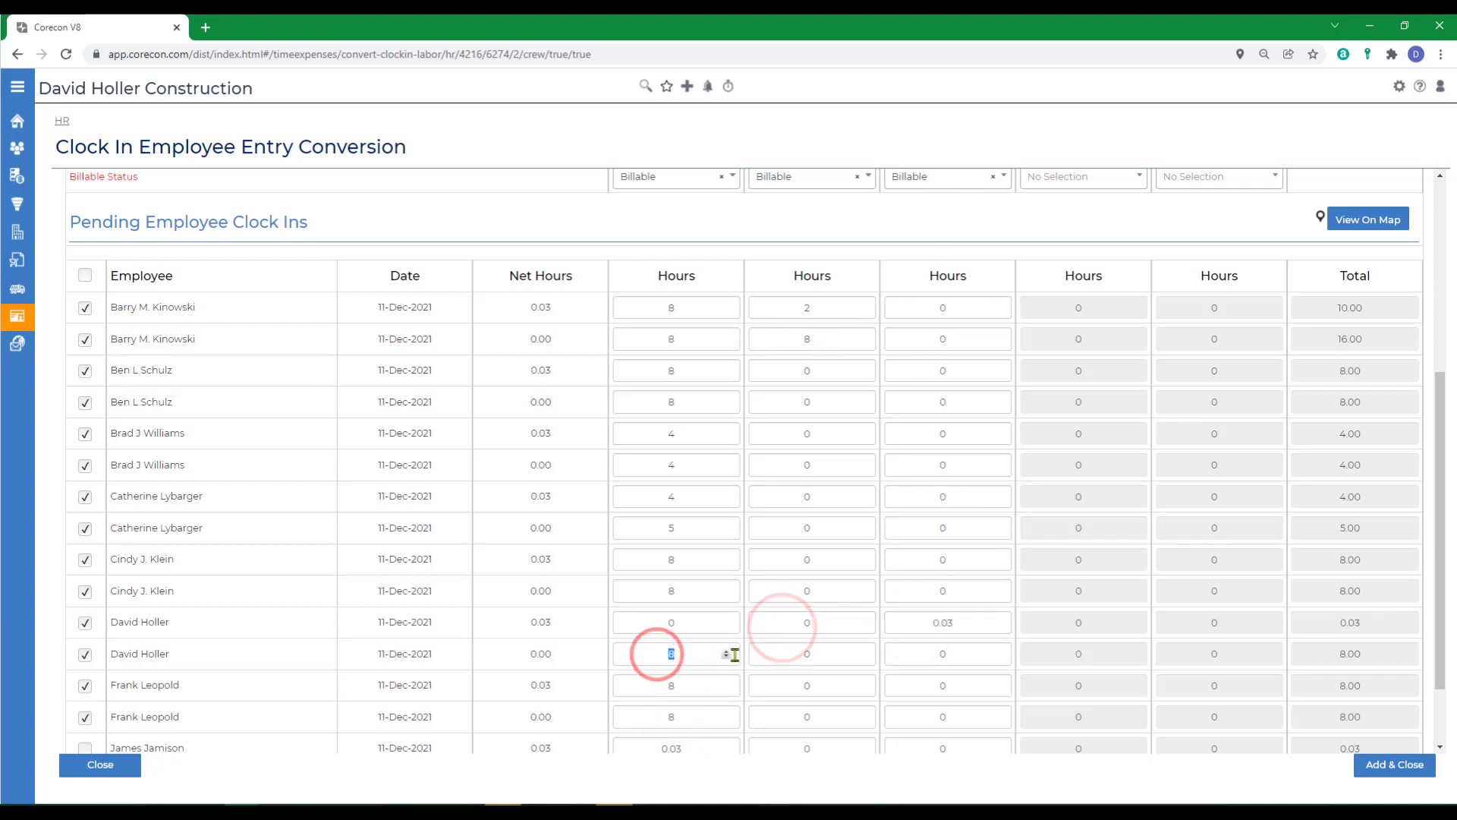
pyautogui.write('0')
pyautogui.click(778, 647)
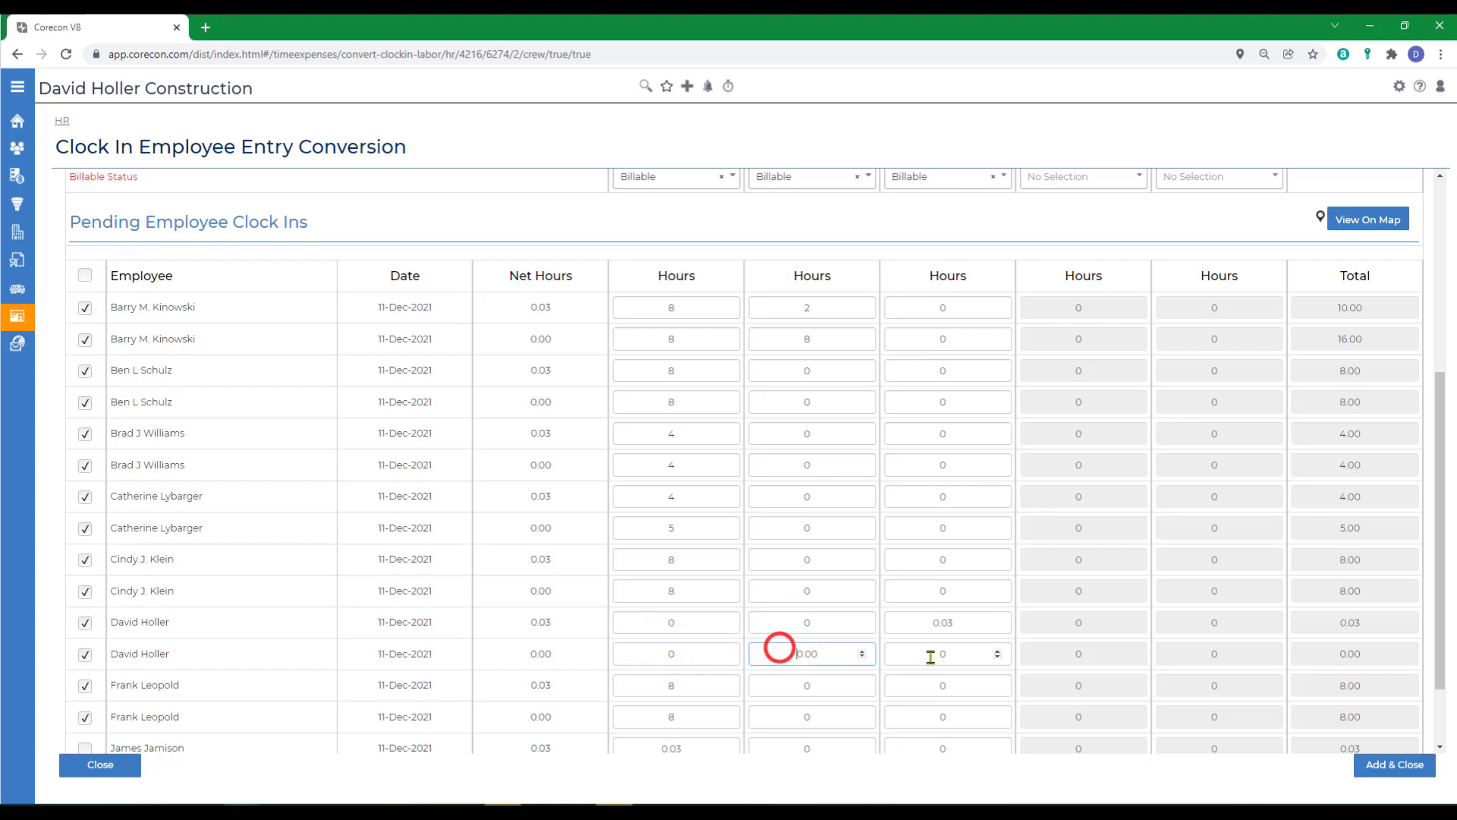
pyautogui.doubleClick(931, 654)
pyautogui.write('8')
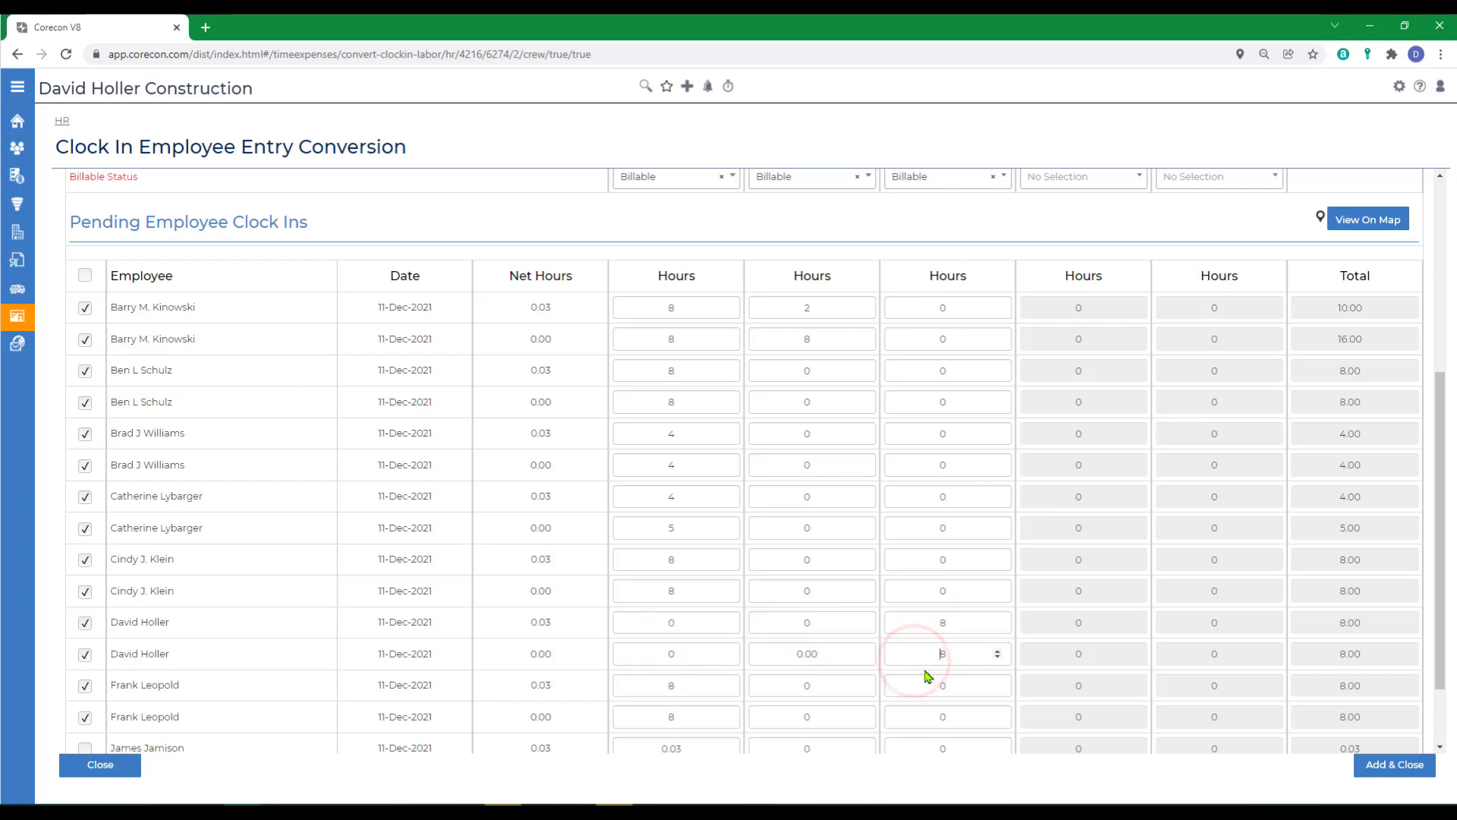
# Step: Enter 2 hours in Entry 1 for the last two pending employee rows, plus 2 hours in Entry 3 for the last row
pyautogui.scroll(-2, 934, 668)
pyautogui.click(651, 654)
pyautogui.write('2')
pyautogui.click(942, 686)
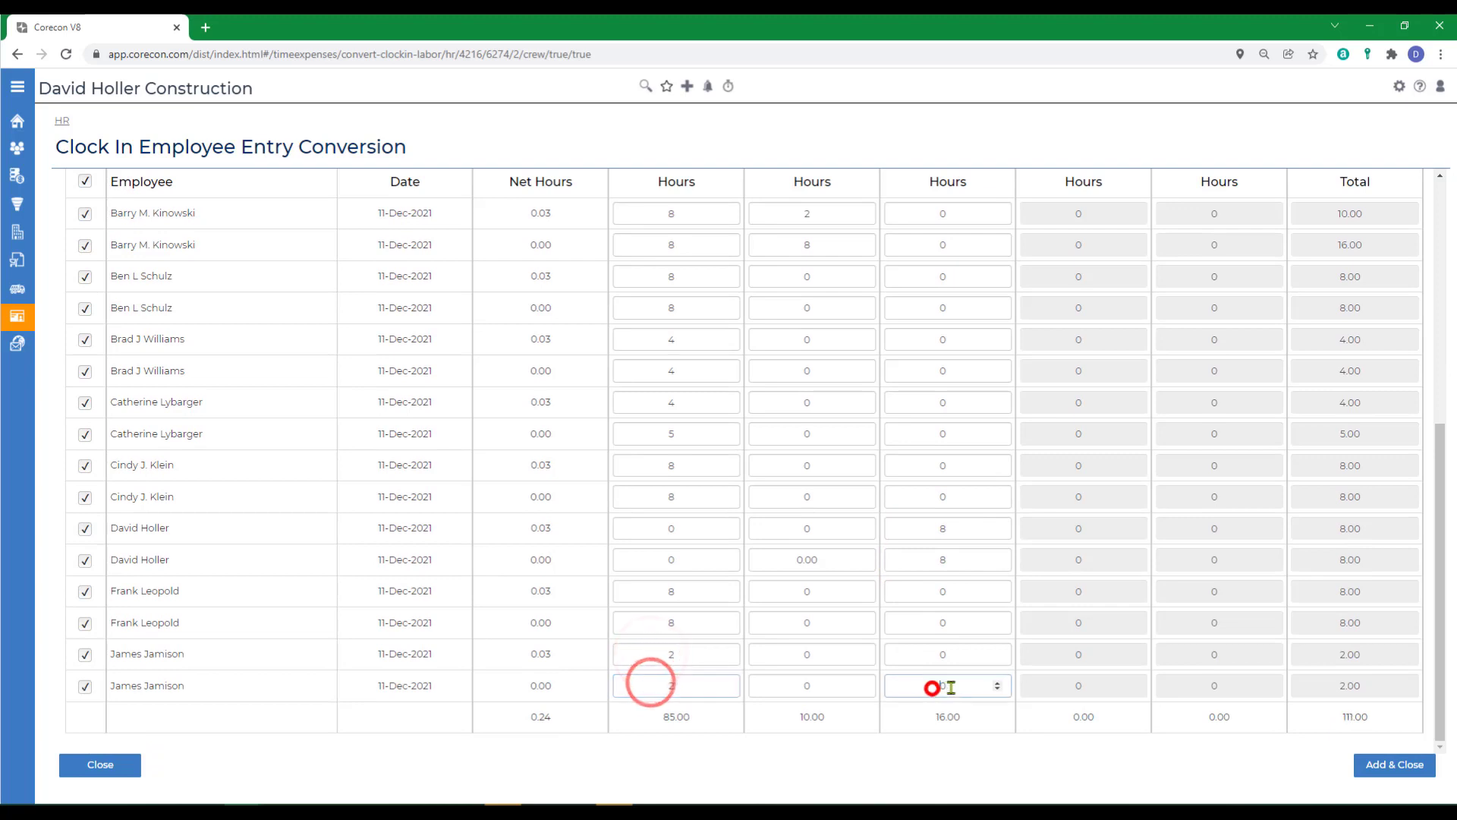
pyautogui.write('2')
pyautogui.click(775, 655)
# Step: Set the Entry 2 hours of the second pending employee row to 0
pyautogui.click(797, 237)
pyautogui.write('0')
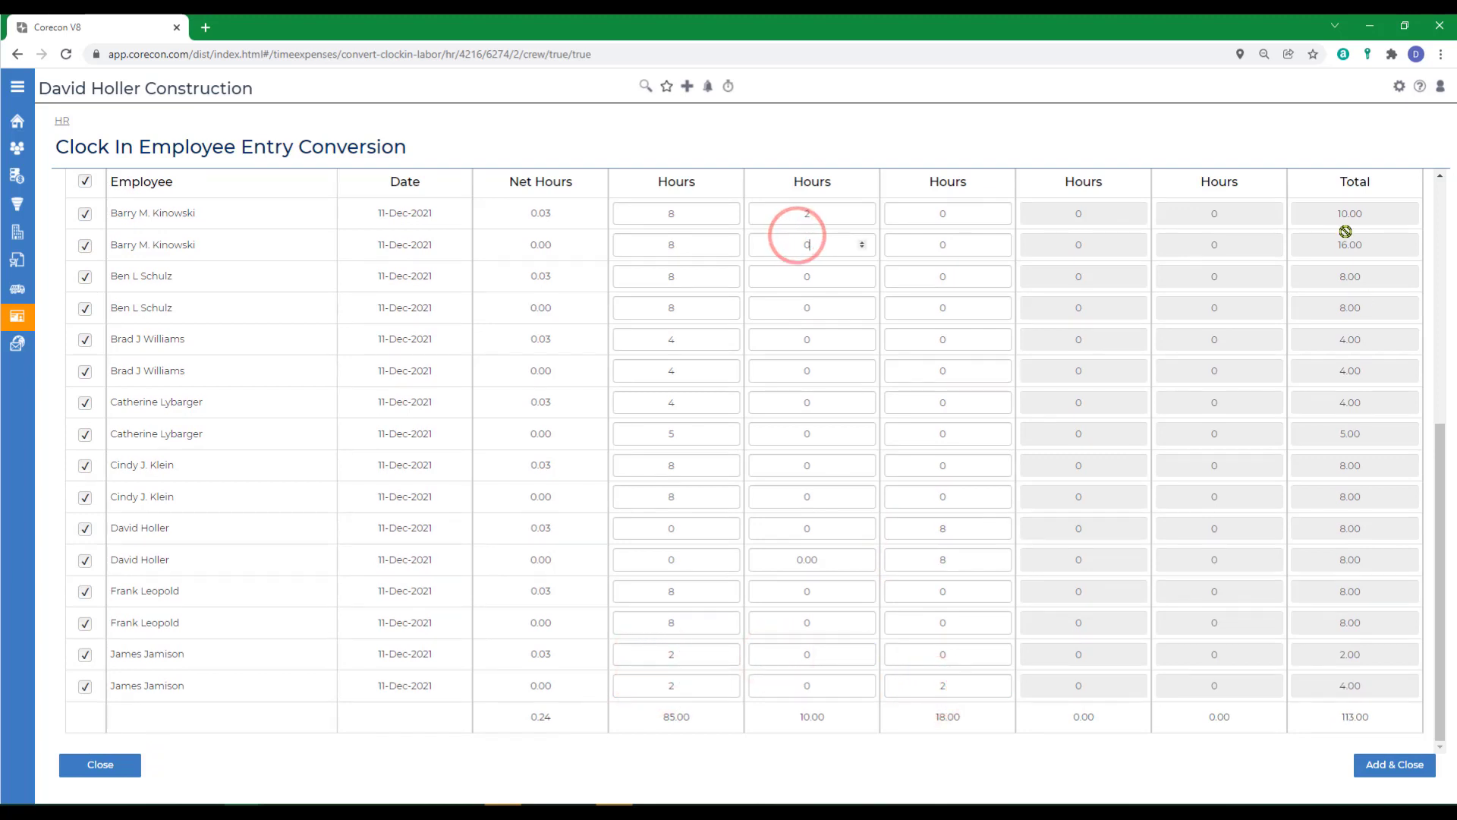
pyautogui.click(814, 277)
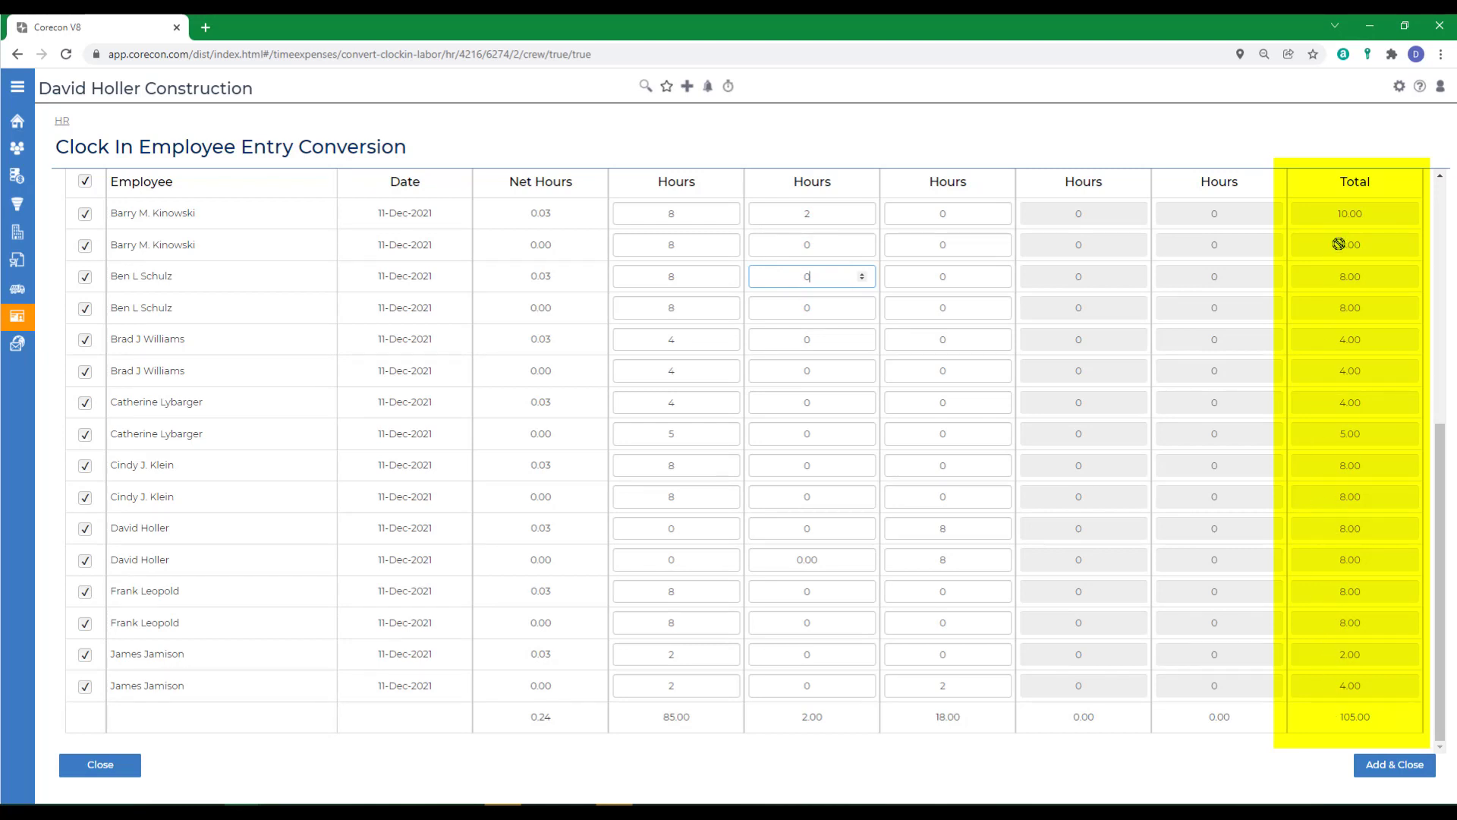
# Step: Add the converted employee entries as labor timecards, close the conversion and select all timecards in the list
pyautogui.click(1376, 767)
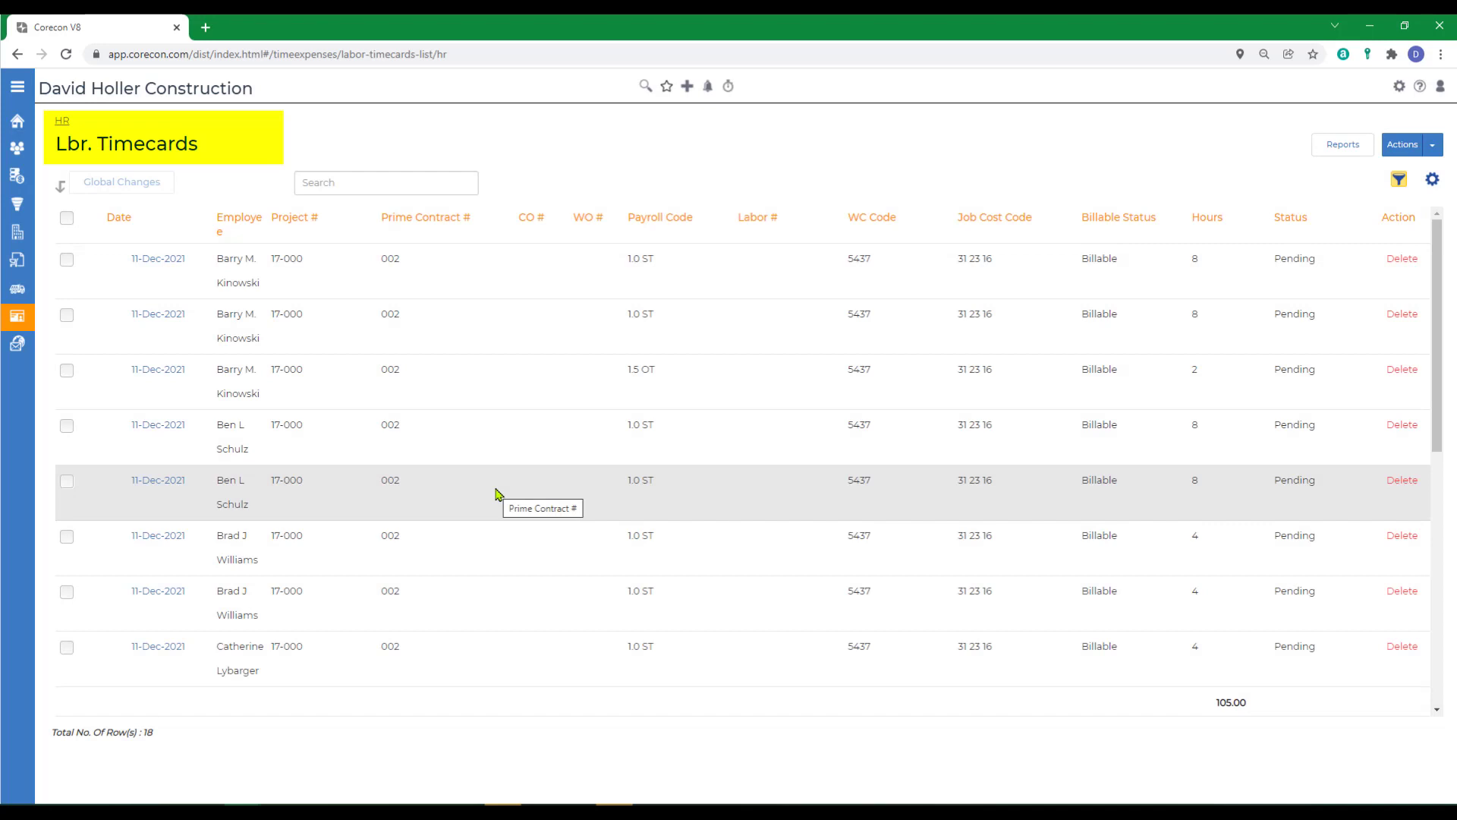
pyautogui.click(67, 220)
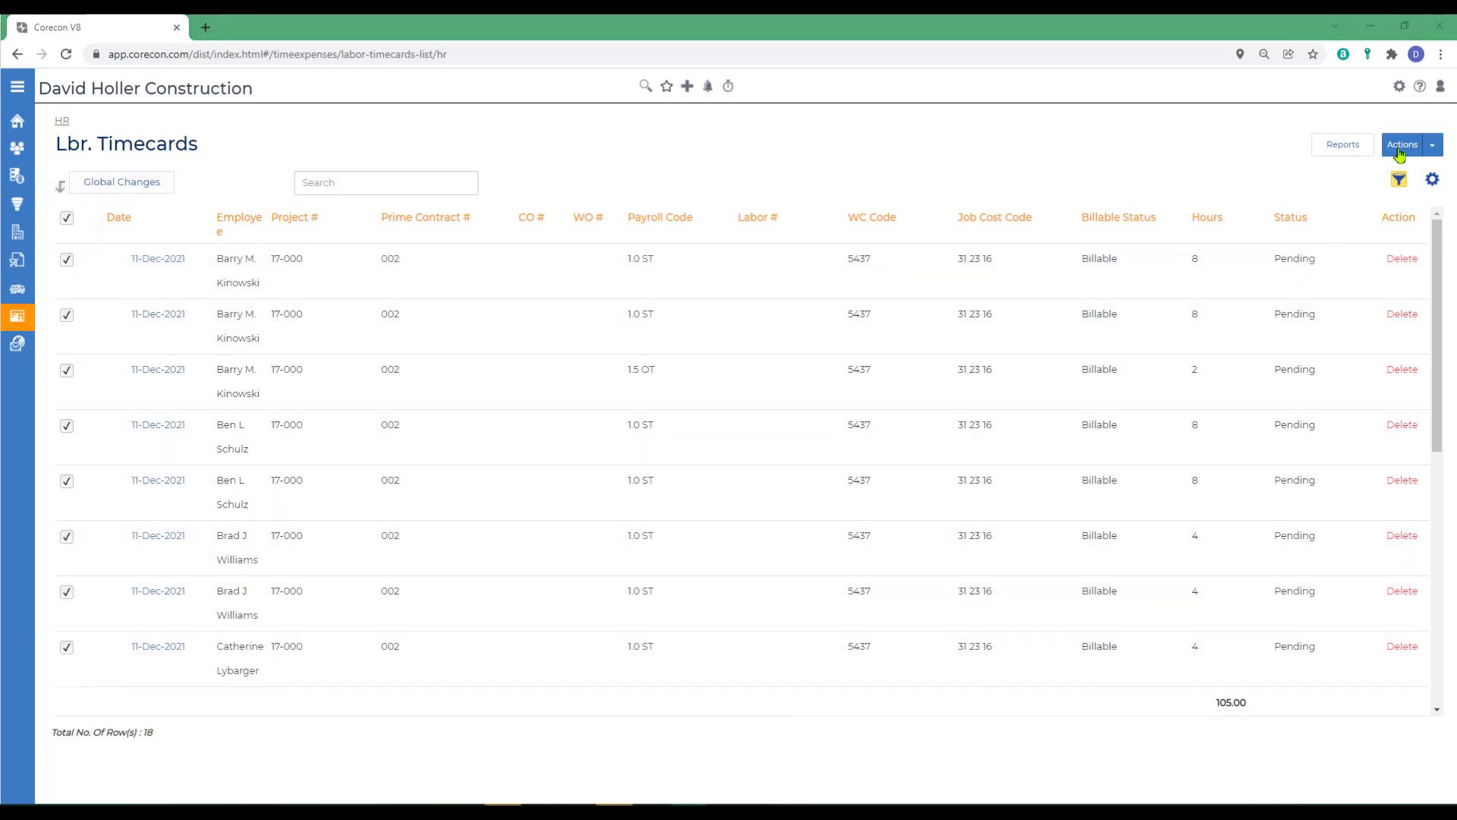
# Step: Open the online knowledge base and show the Clock In / Clock Out article under Human Resources (HR)
pyautogui.click(1421, 86)
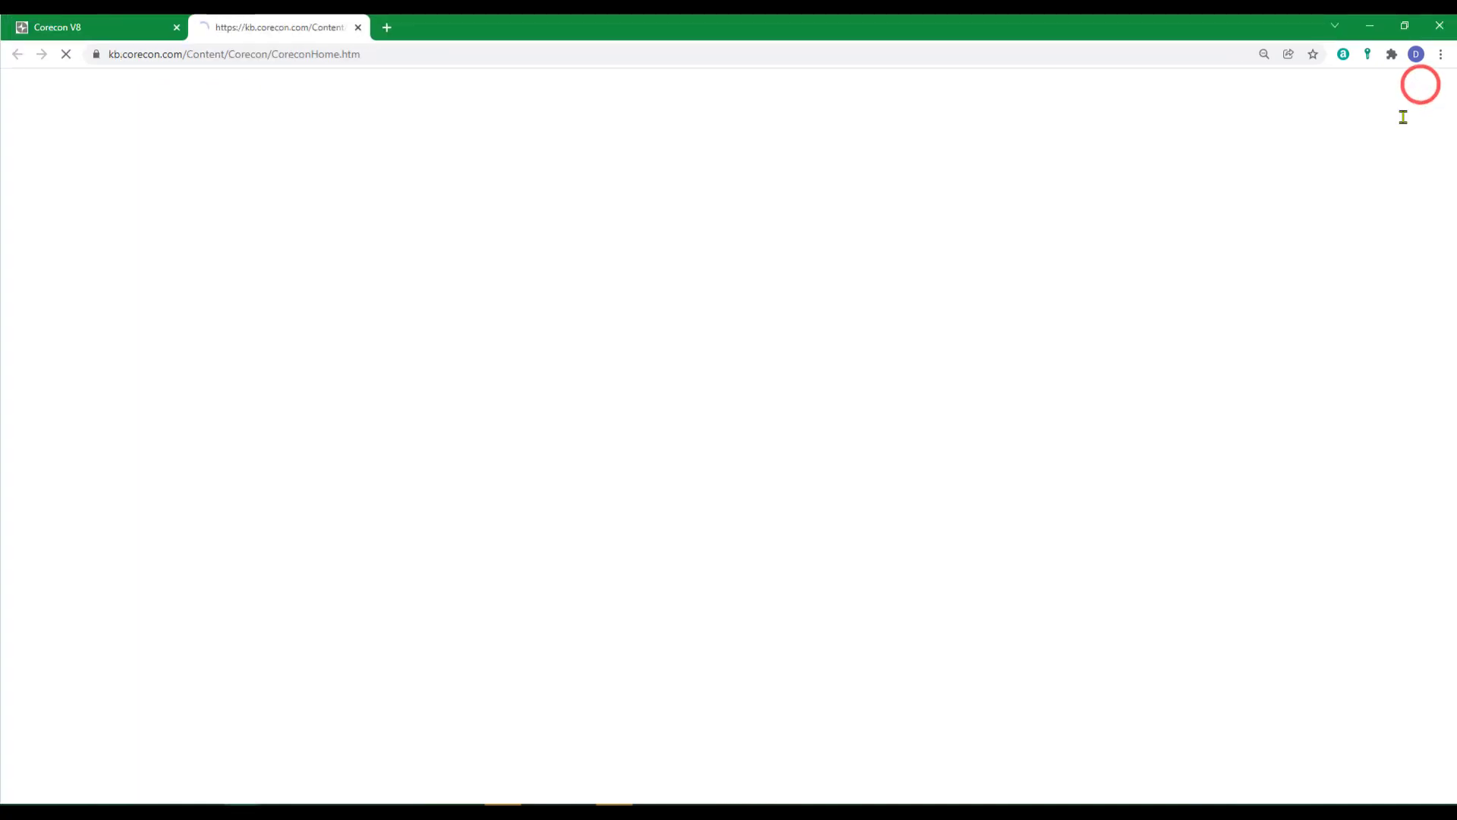
pyautogui.click(127, 379)
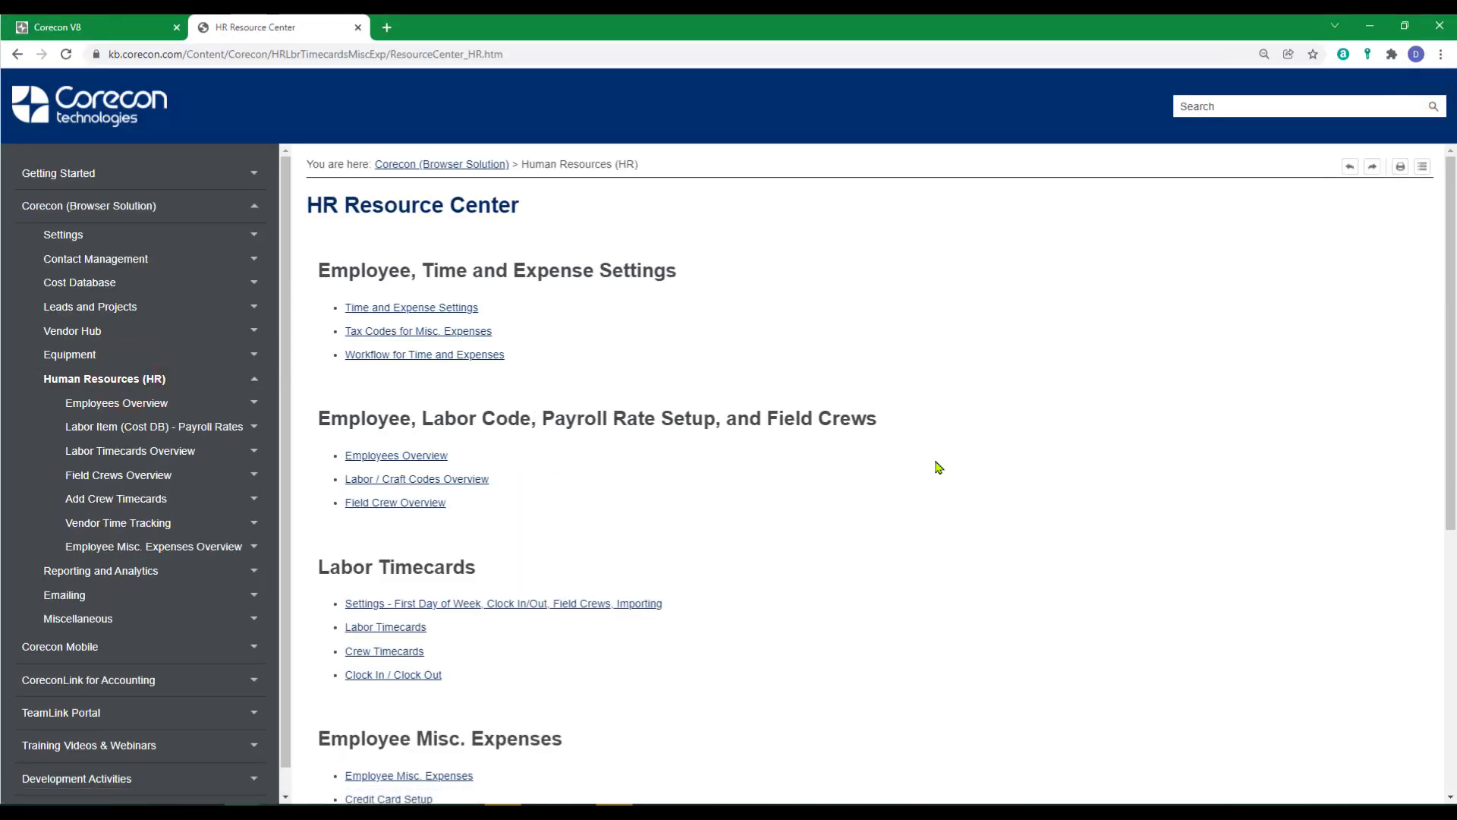
pyautogui.click(378, 677)
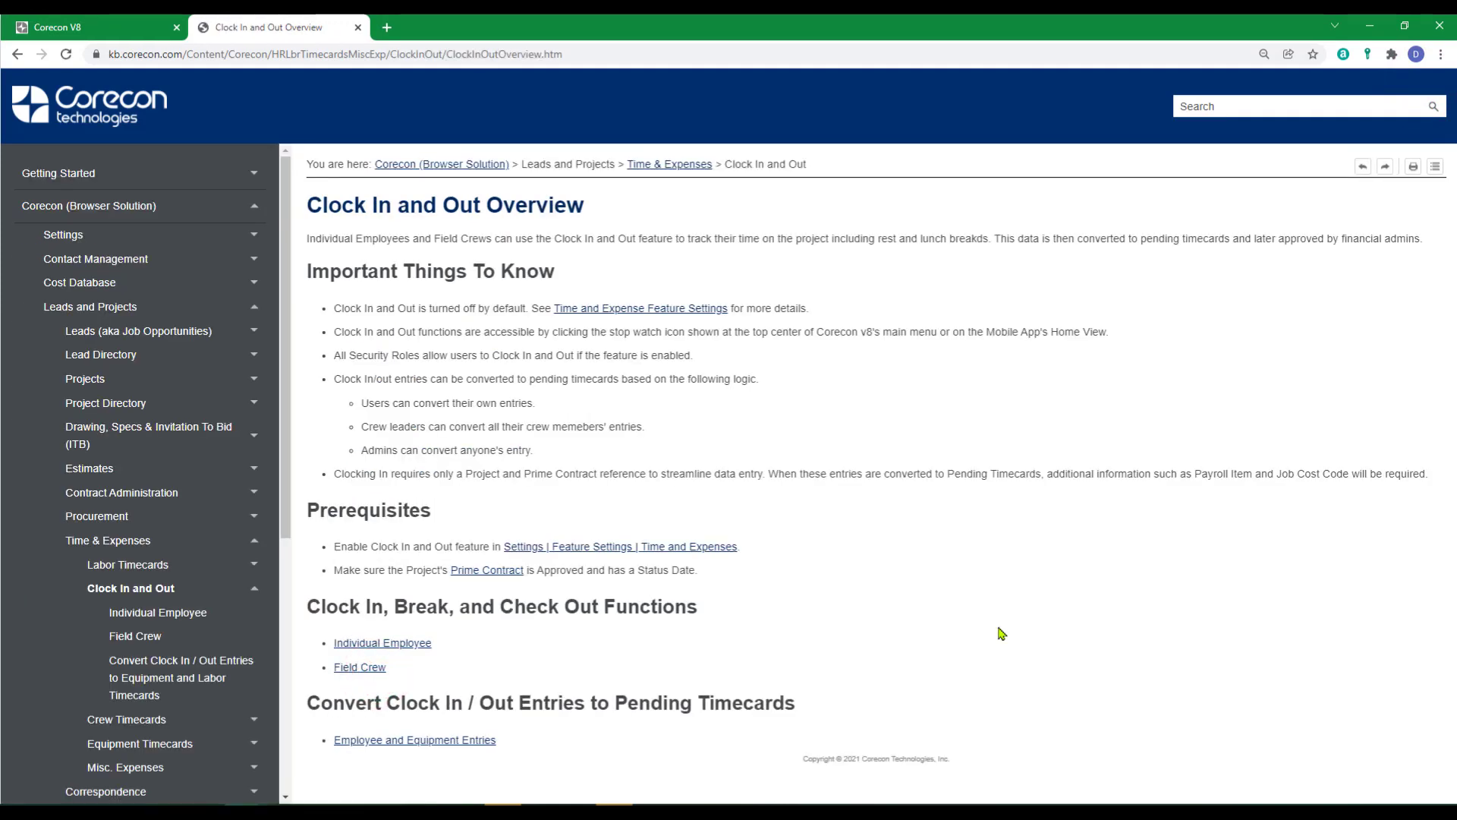